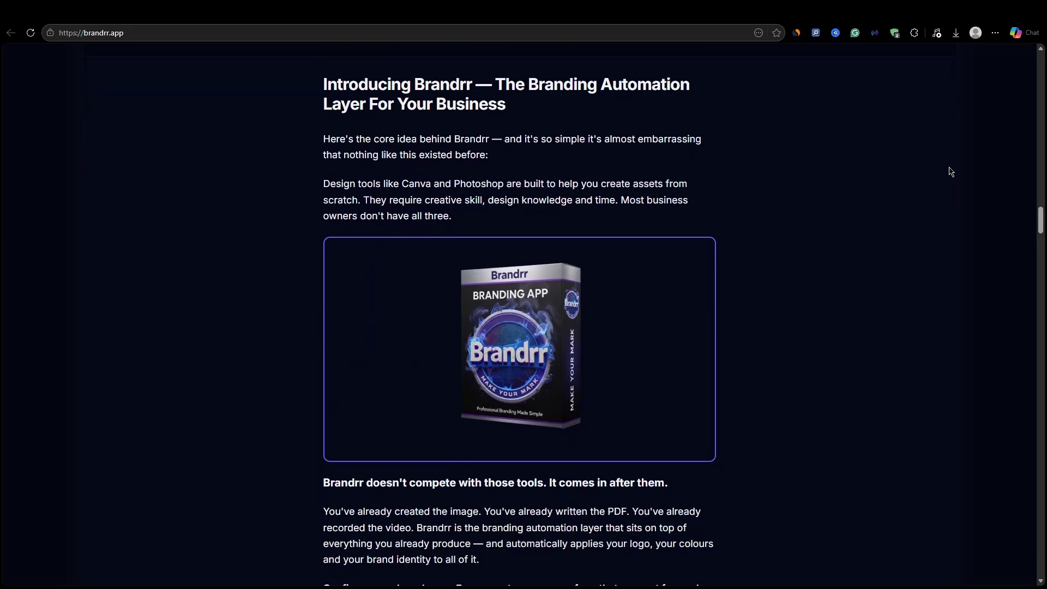
- Read the Brandrr sales page from the product introduction through the three-step process, supported asset types and demo video section
scroll(950, 172, down, 1)
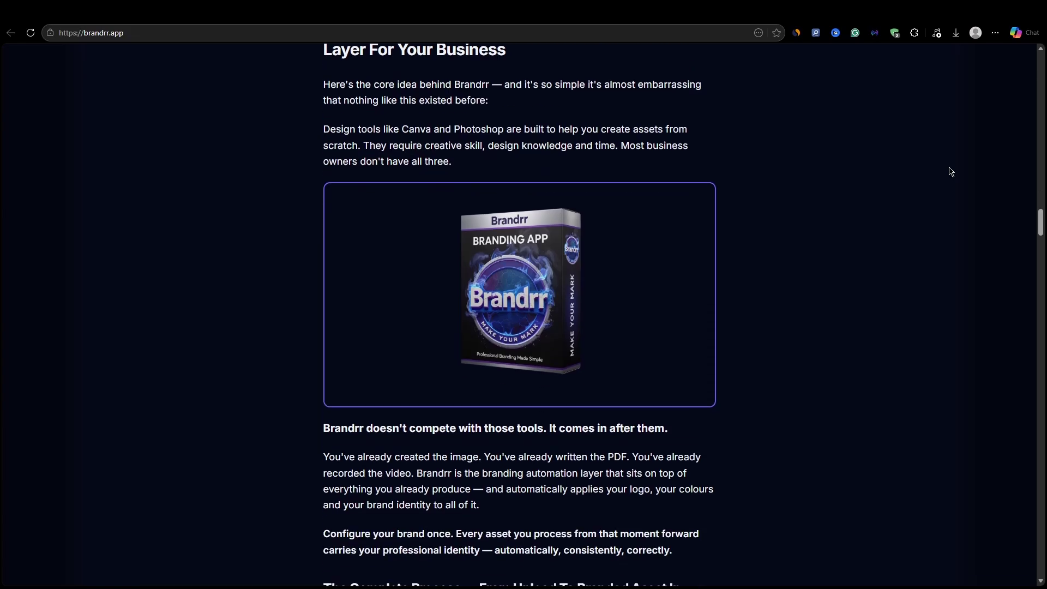
scroll(950, 172, down, 1)
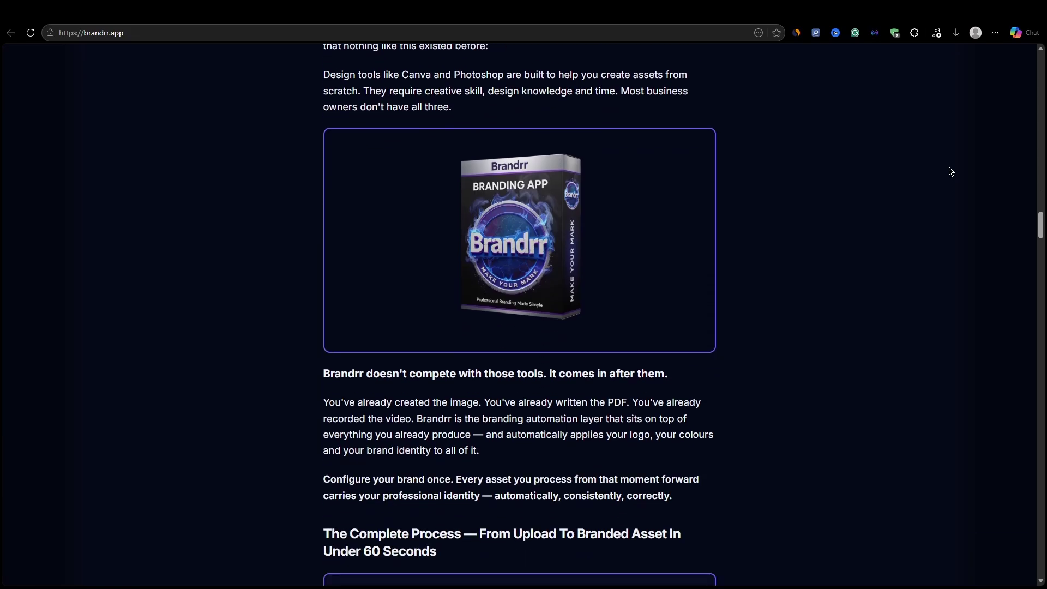
scroll(950, 172, down, 1)
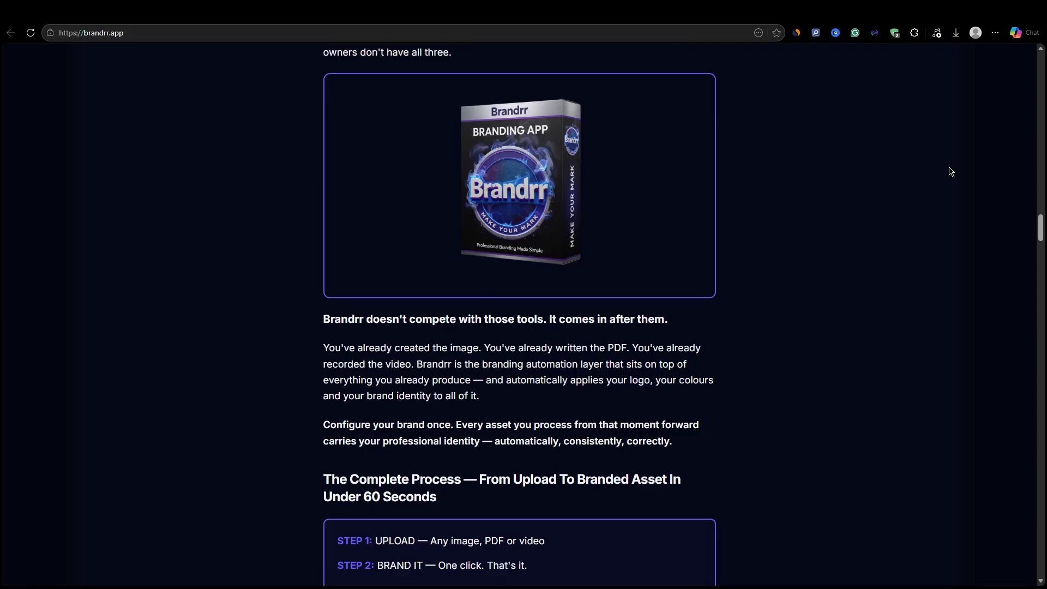
scroll(951, 172, down, 7)
scroll(951, 172, down, 1)
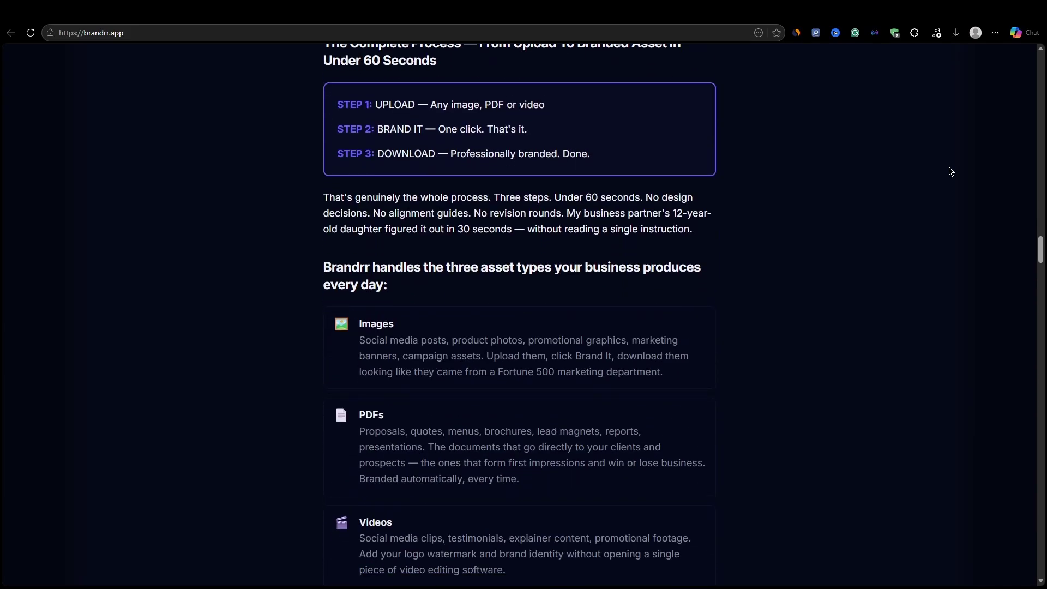
scroll(951, 171, down, 5)
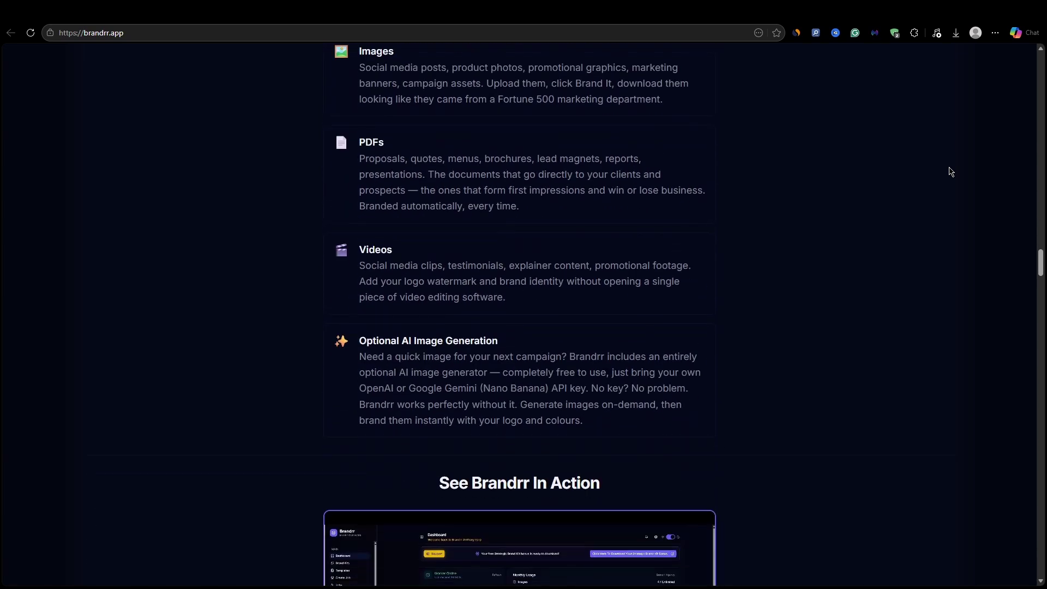
scroll(950, 171, up, 1)
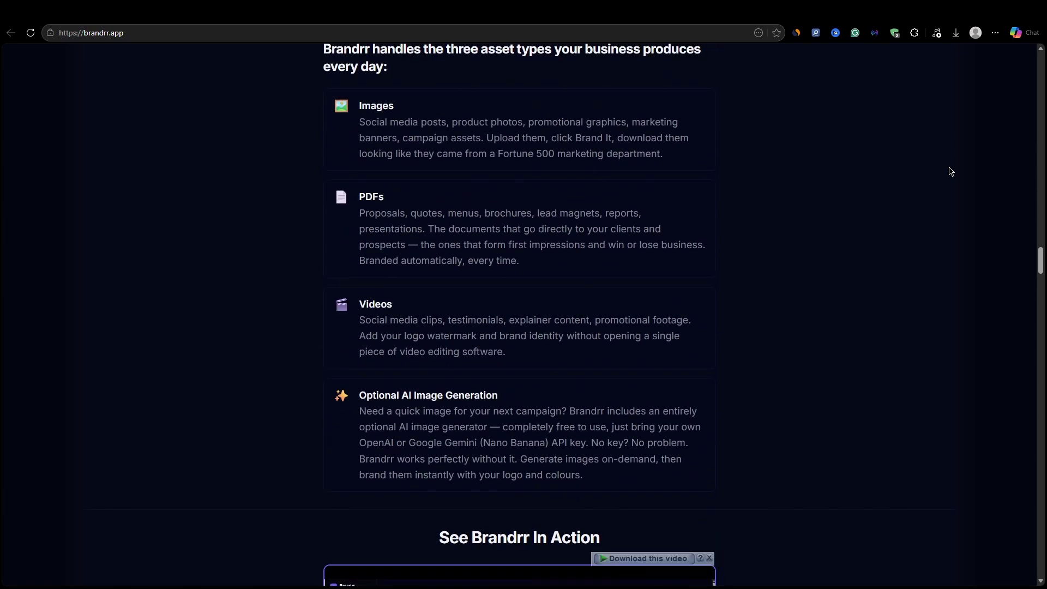
scroll(950, 172, down, 8)
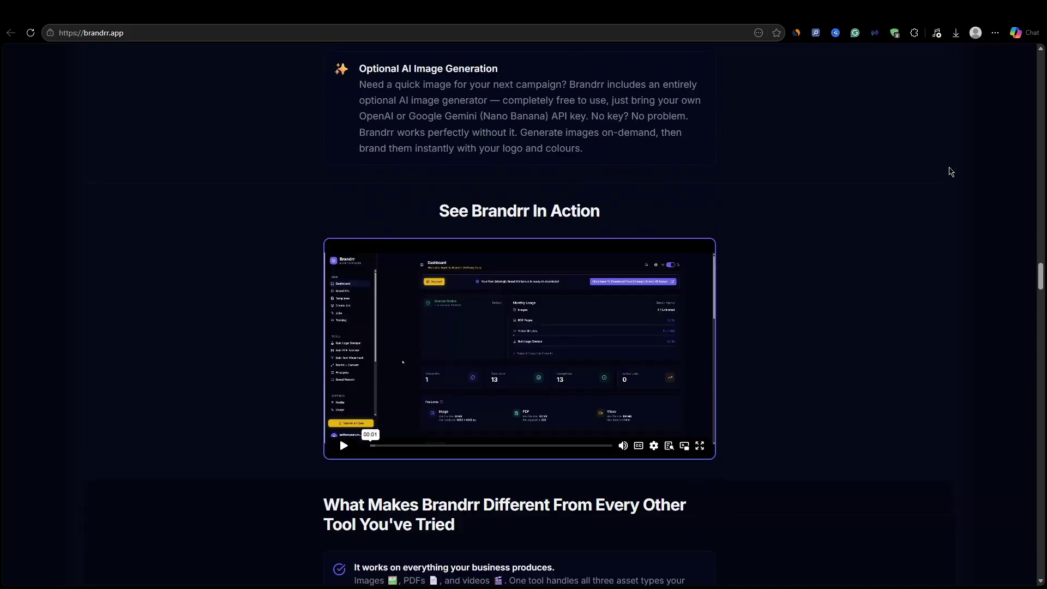
- Read the sales page sections on what makes Brandrr different, the customer testimonials and the 30-day business benefits
scroll(950, 171, down, 6)
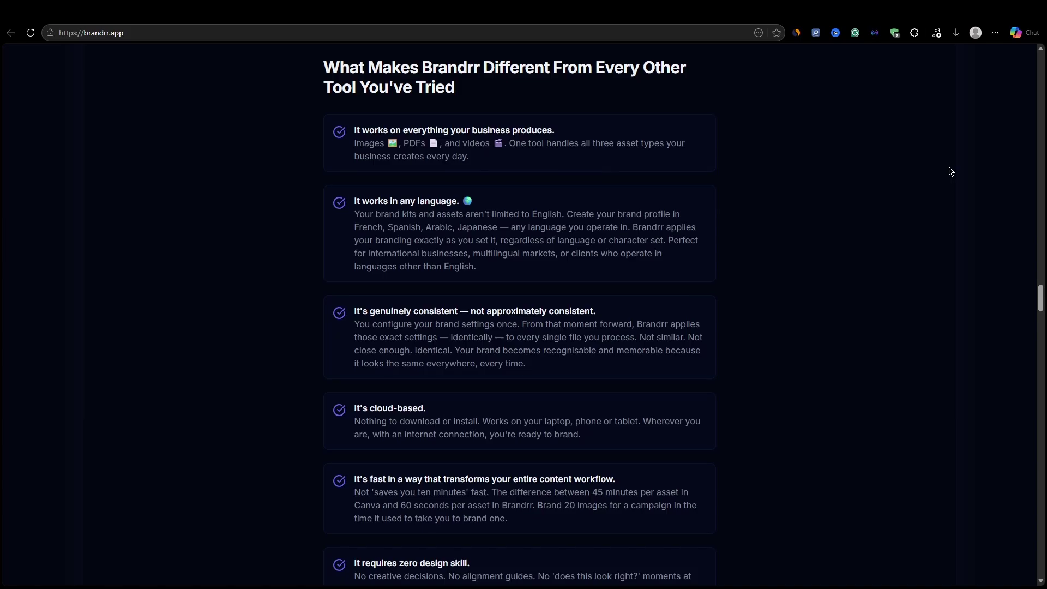
scroll(951, 171, down, 3)
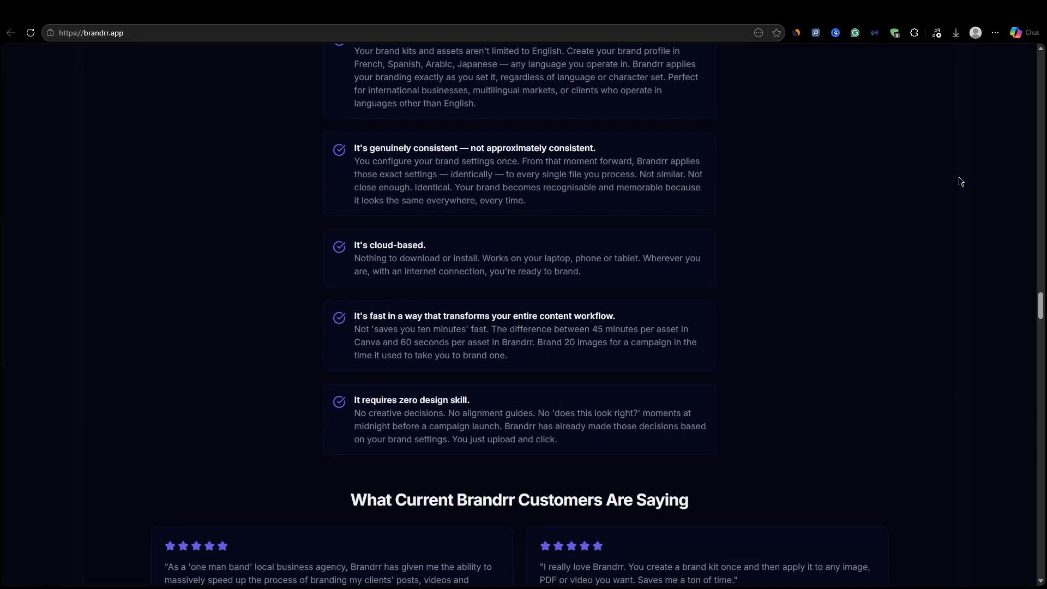
scroll(956, 180, down, 8)
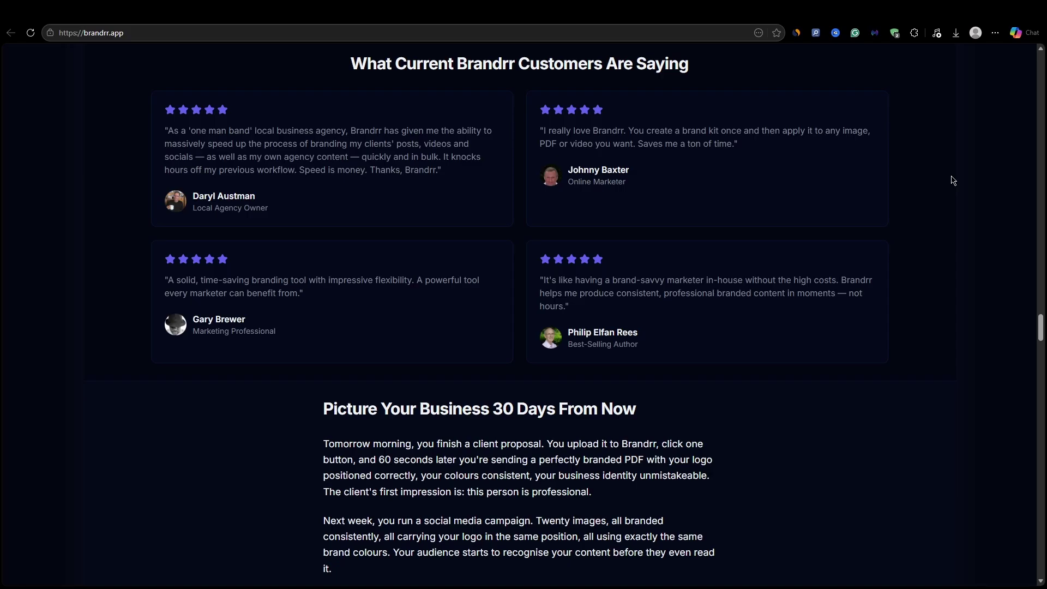
scroll(953, 180, down, 6)
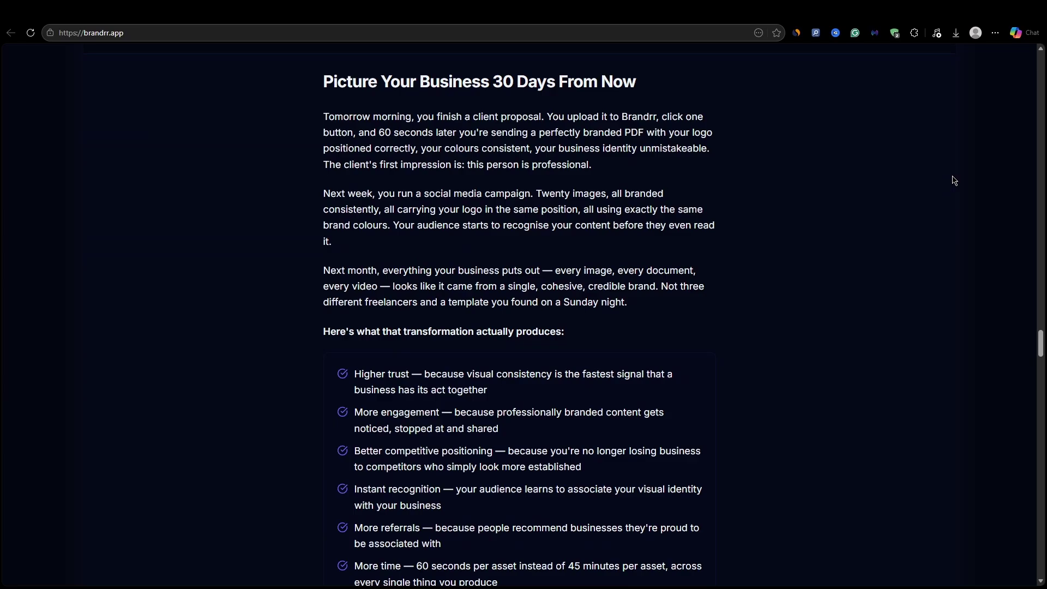
scroll(952, 180, down, 1)
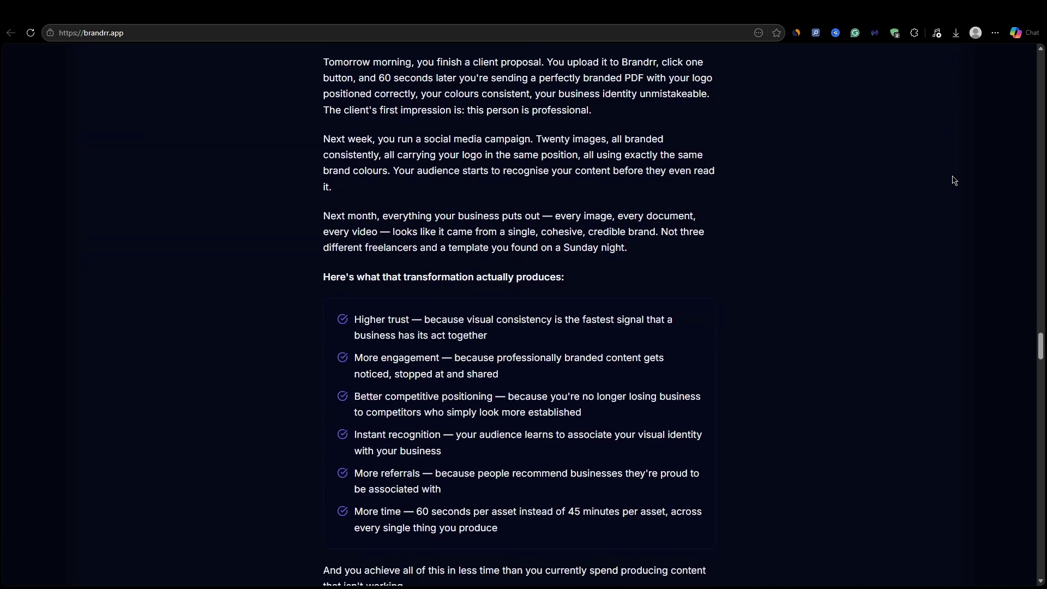
scroll(953, 180, down, 4)
scroll(952, 180, down, 6)
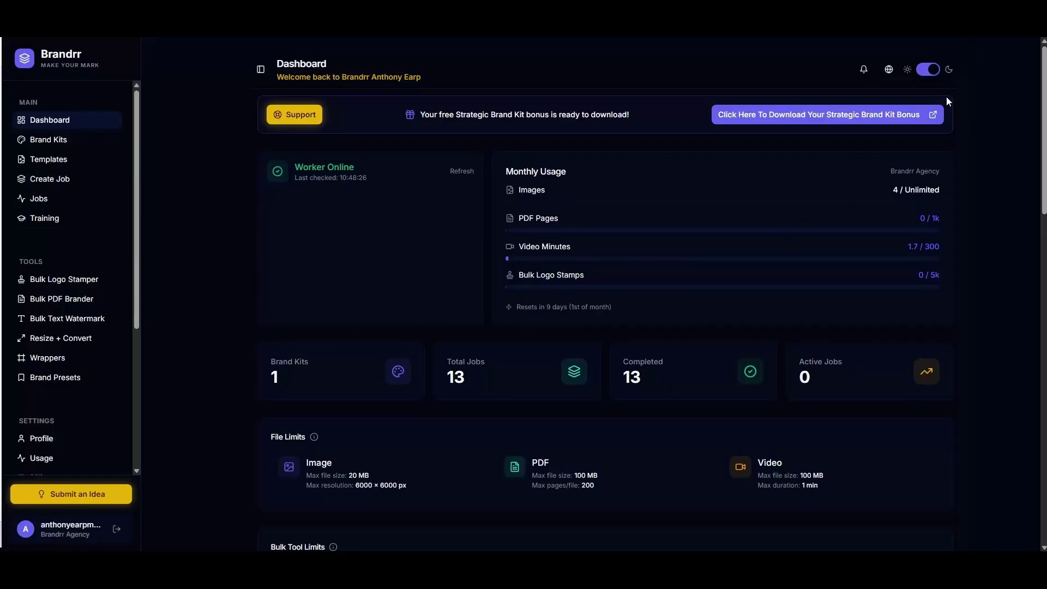
- Try the light theme on the dashboard and return to the dark theme, comparing the two twice
click(933, 74)
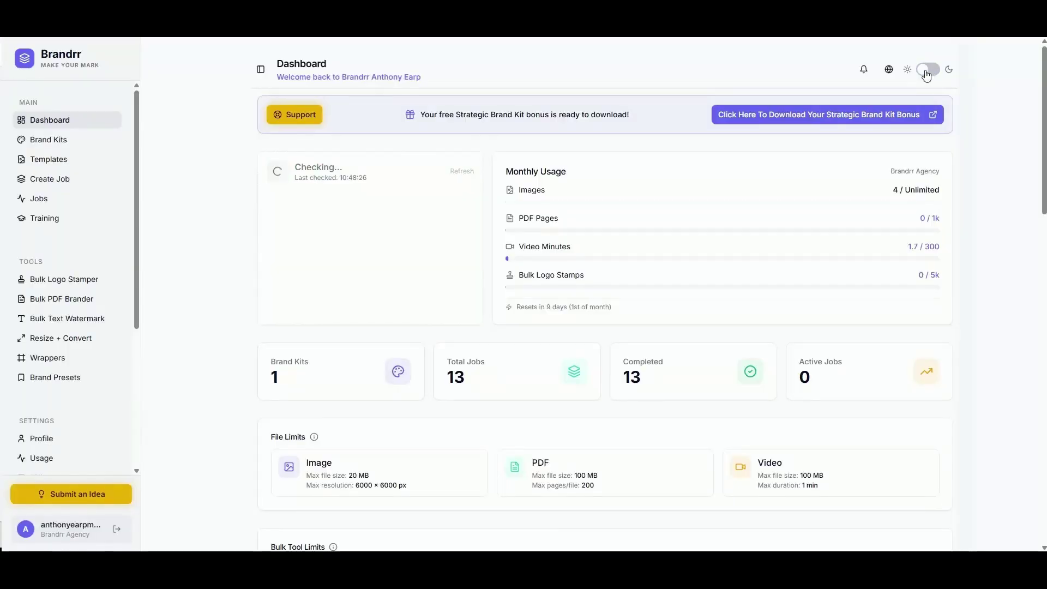
click(926, 73)
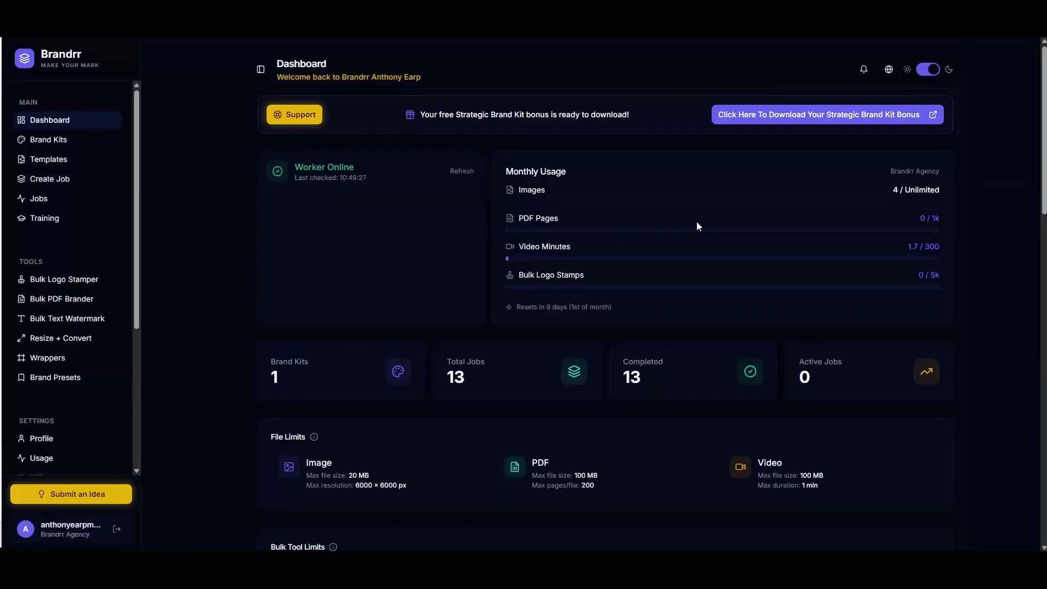
click(929, 73)
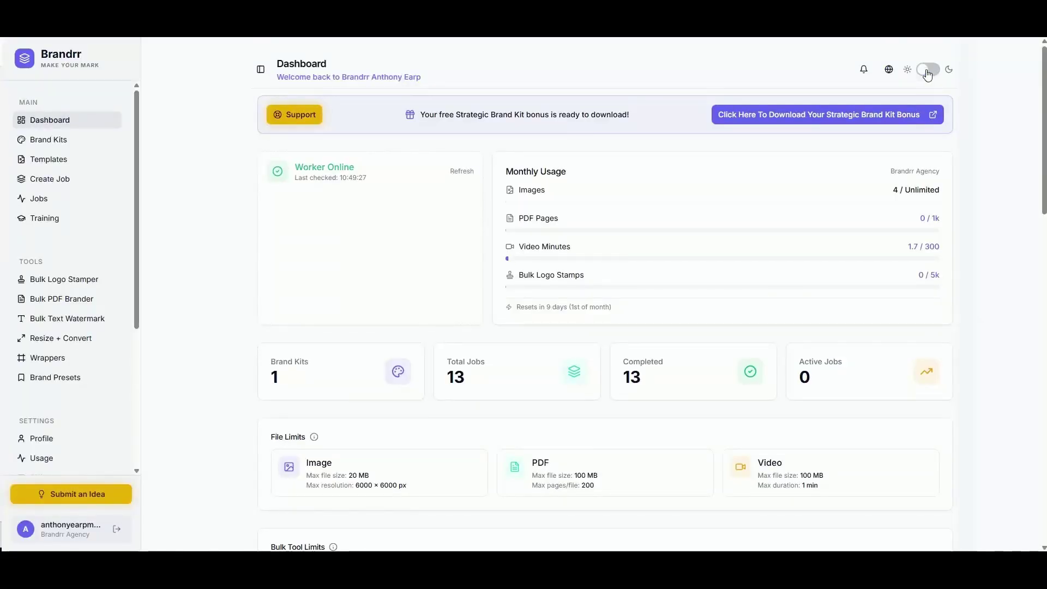
click(925, 75)
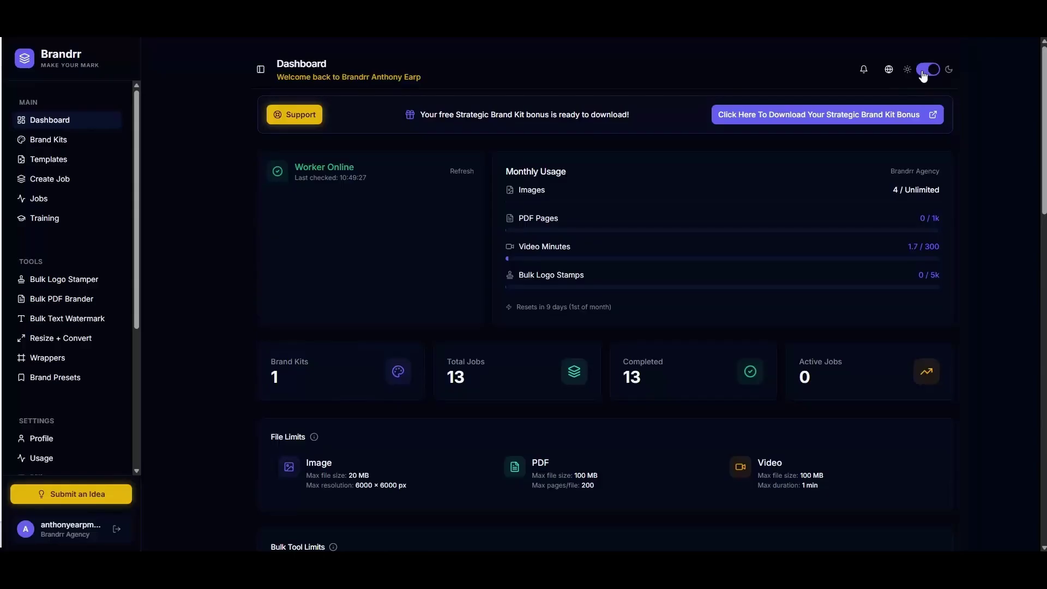
- Examine the available interface languages and the account's notifications, closing both lists without changing anything
click(889, 78)
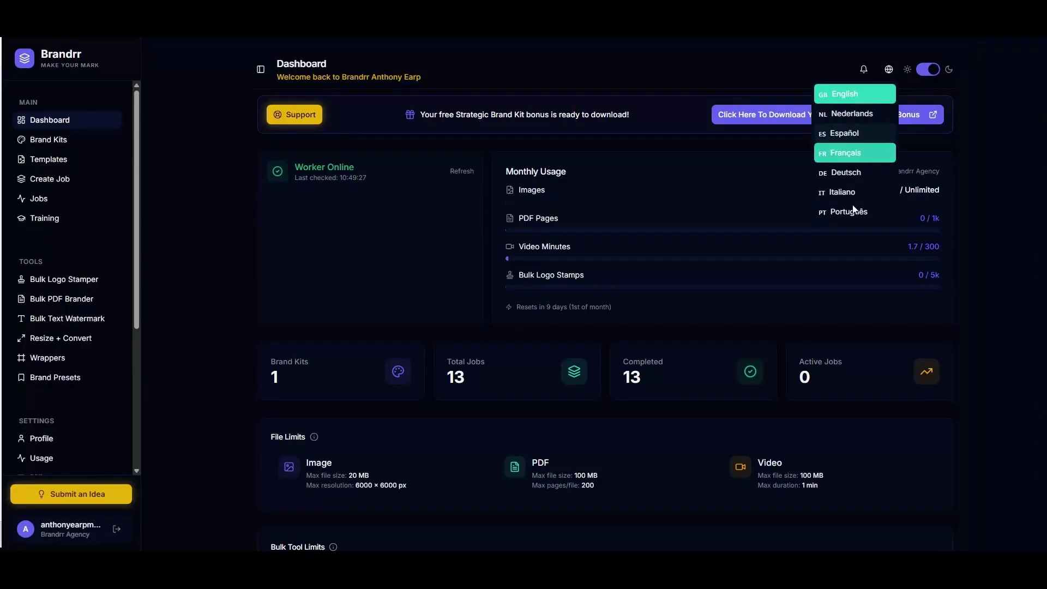
click(802, 70)
click(863, 78)
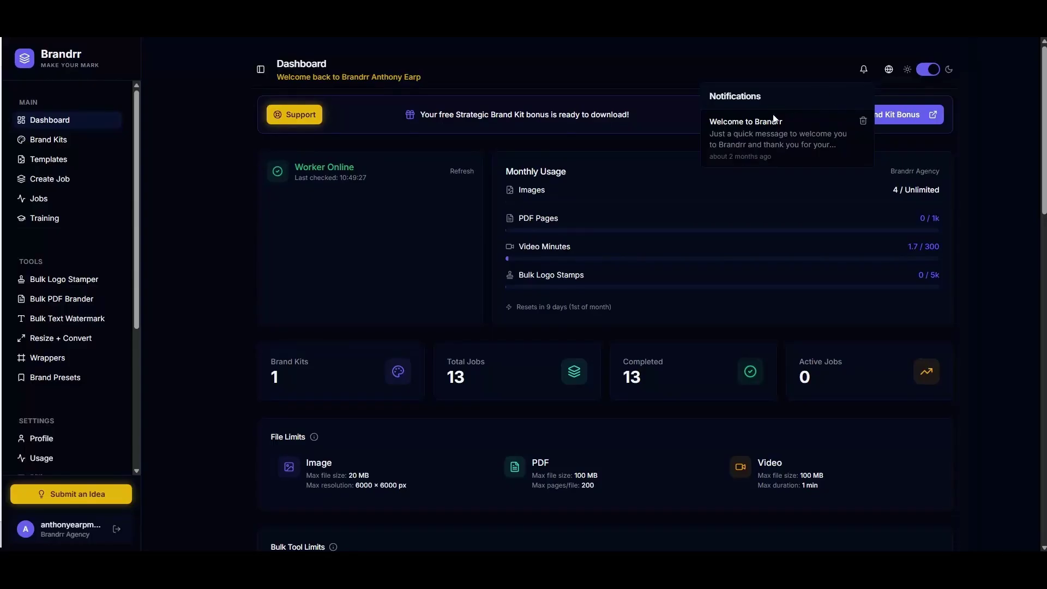
click(864, 69)
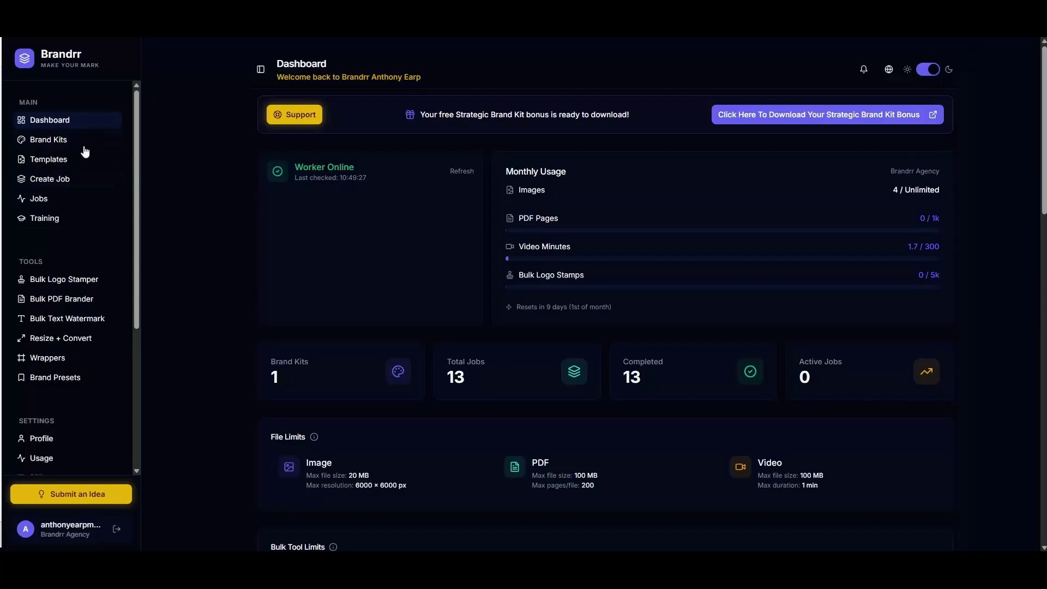
- Examine the new brand kit form on the Brand Kits page, including its contact and social media fields, and close it without saving
click(57, 143)
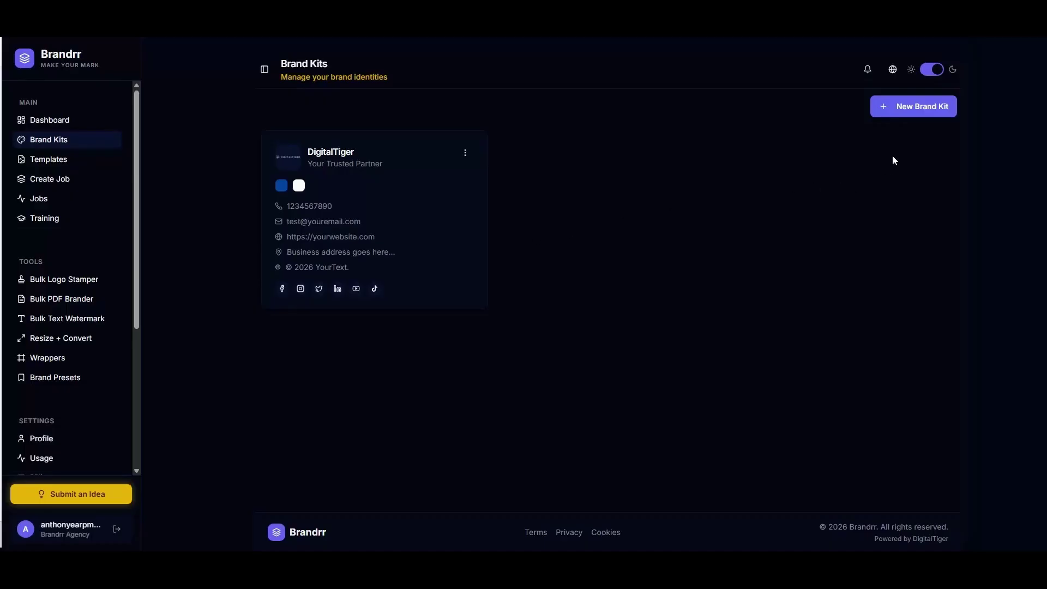
click(909, 109)
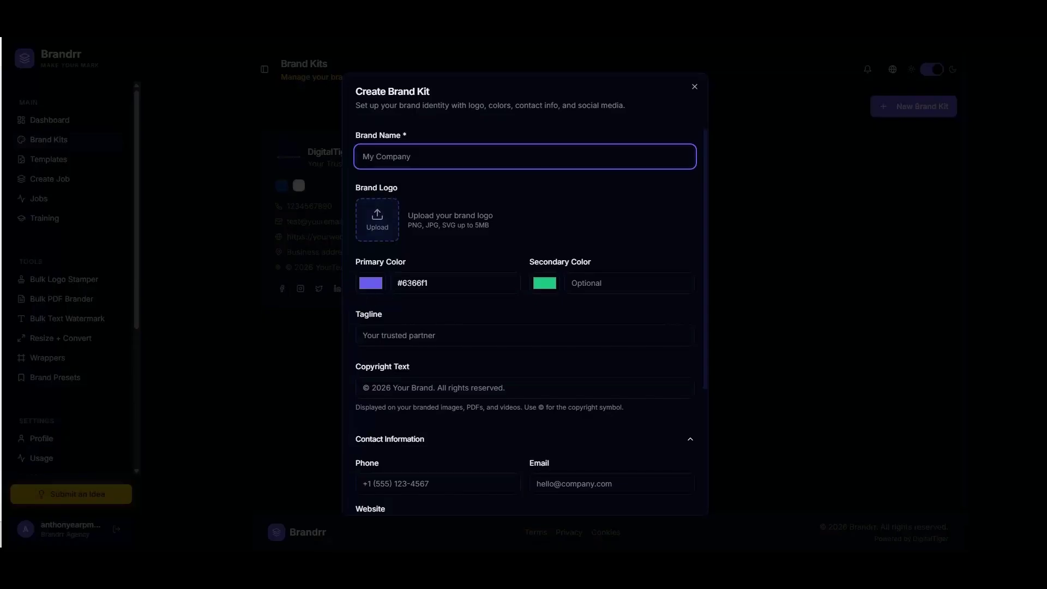
scroll(510, 304, down, 3)
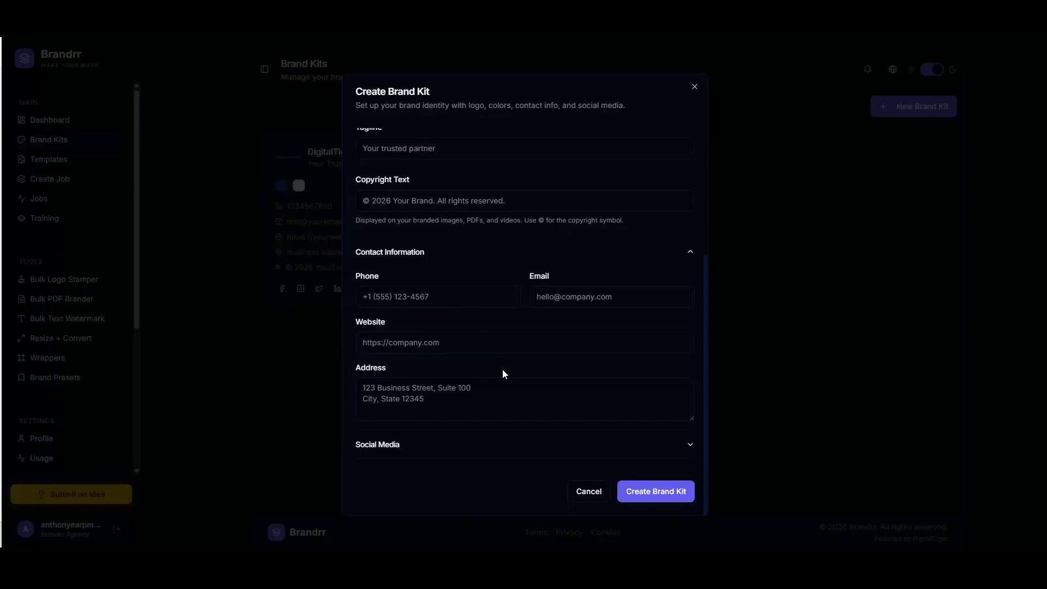
click(689, 447)
scroll(689, 447, down, 3)
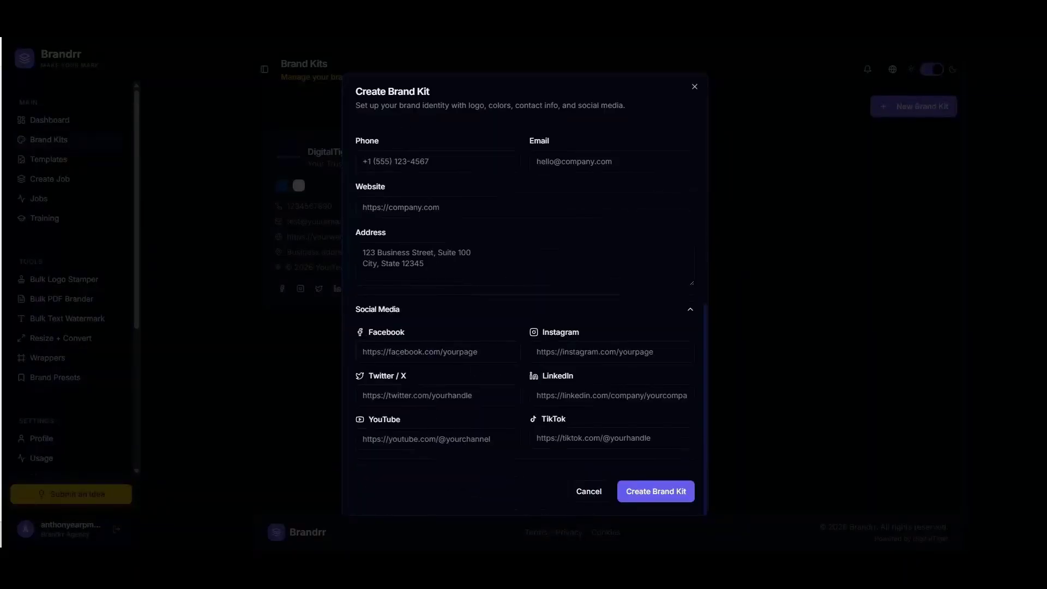
click(401, 351)
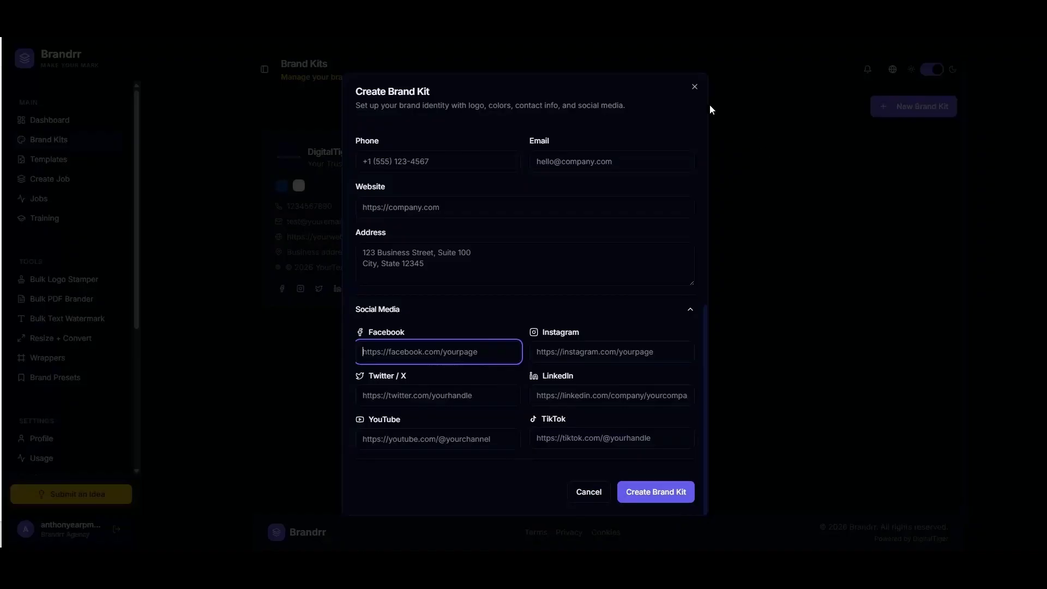
click(694, 87)
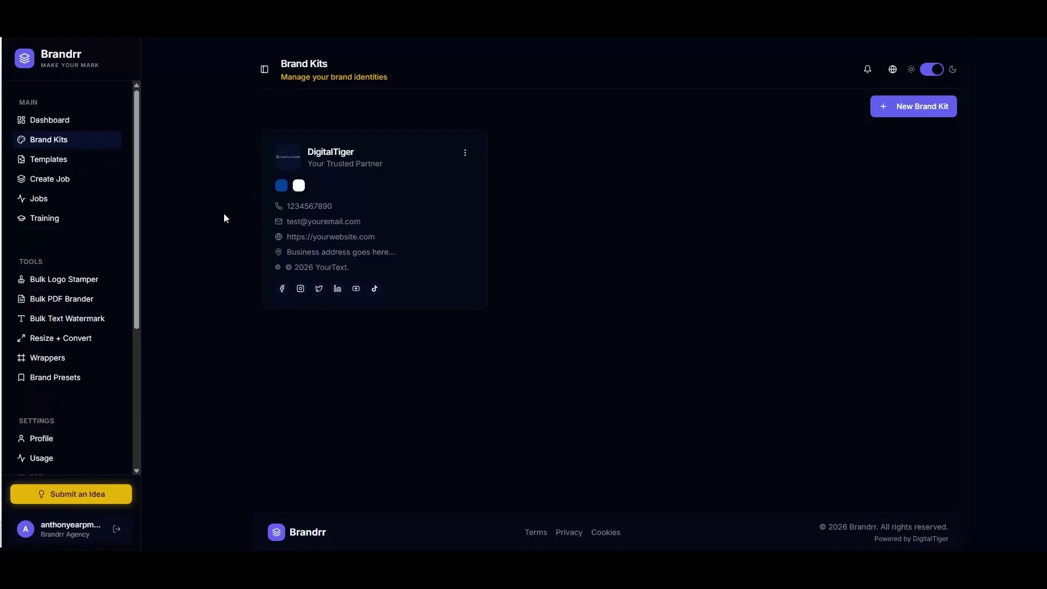
- Open the Templates gallery, view the form for submitting an improvement idea and close it without sending
click(48, 161)
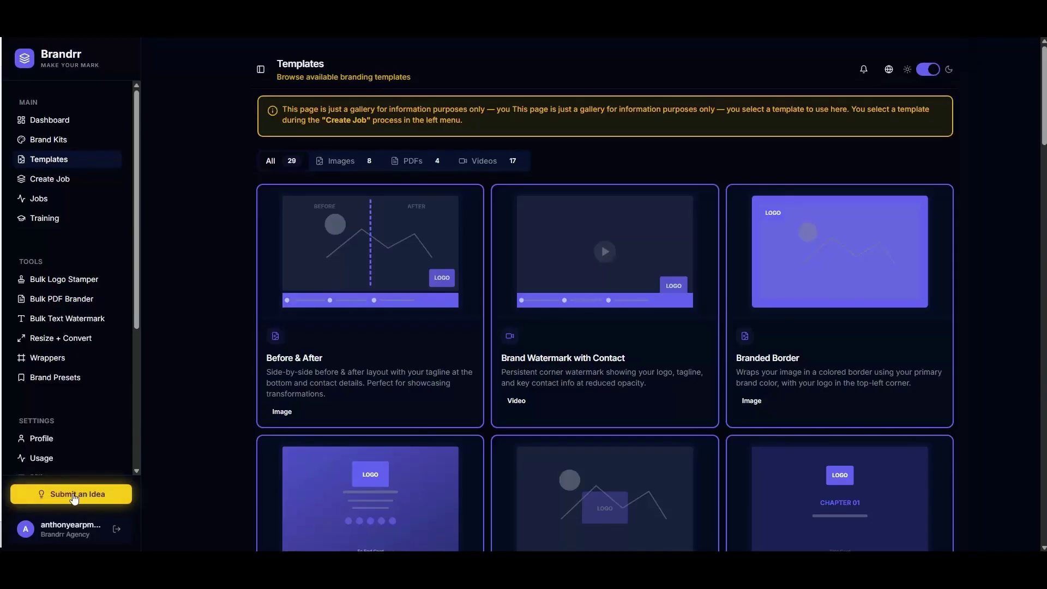
click(75, 496)
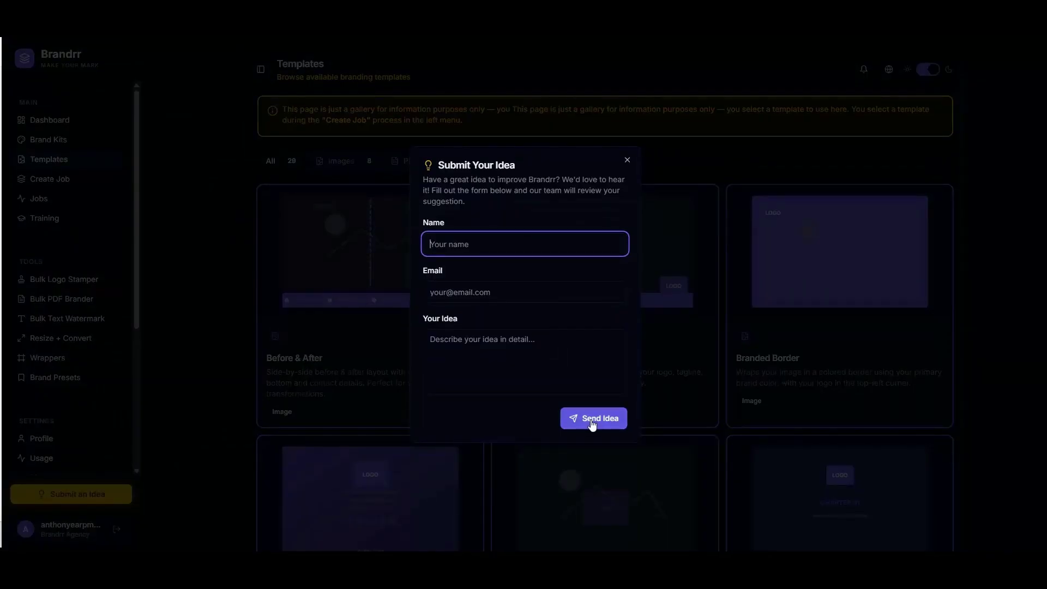
click(627, 161)
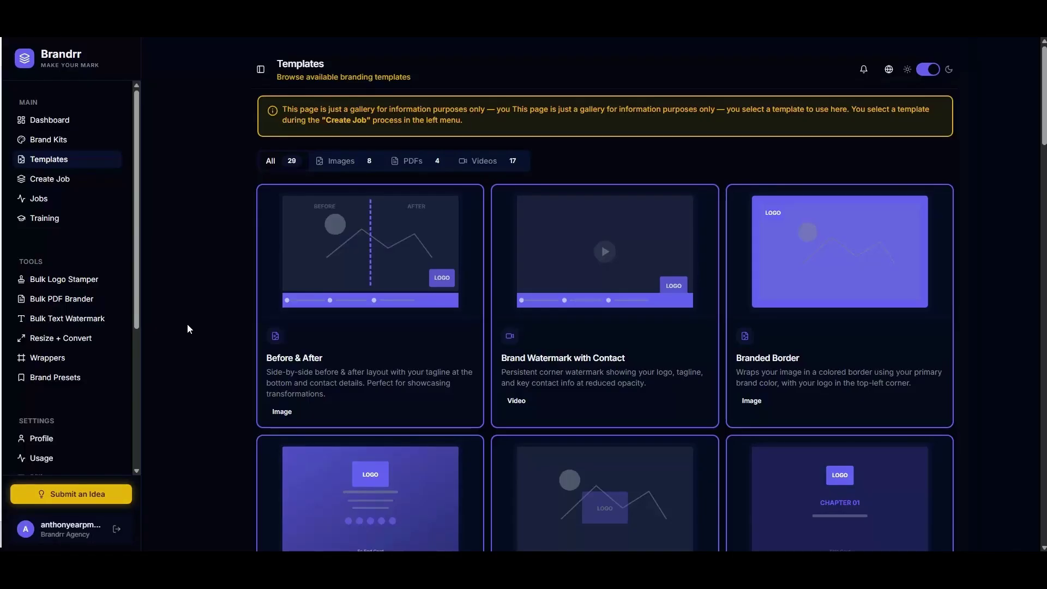
- Filter the template gallery to Images and examine the image templates from Before & After through Social Media Post
click(342, 163)
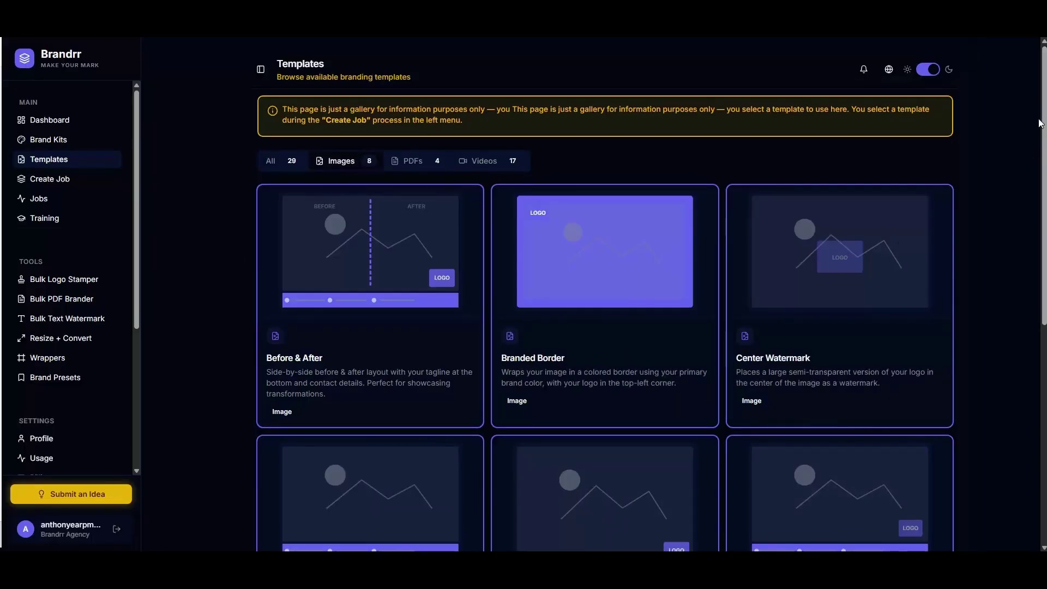
scroll(1043, 112, down, 1)
scroll(425, 292, down, 3)
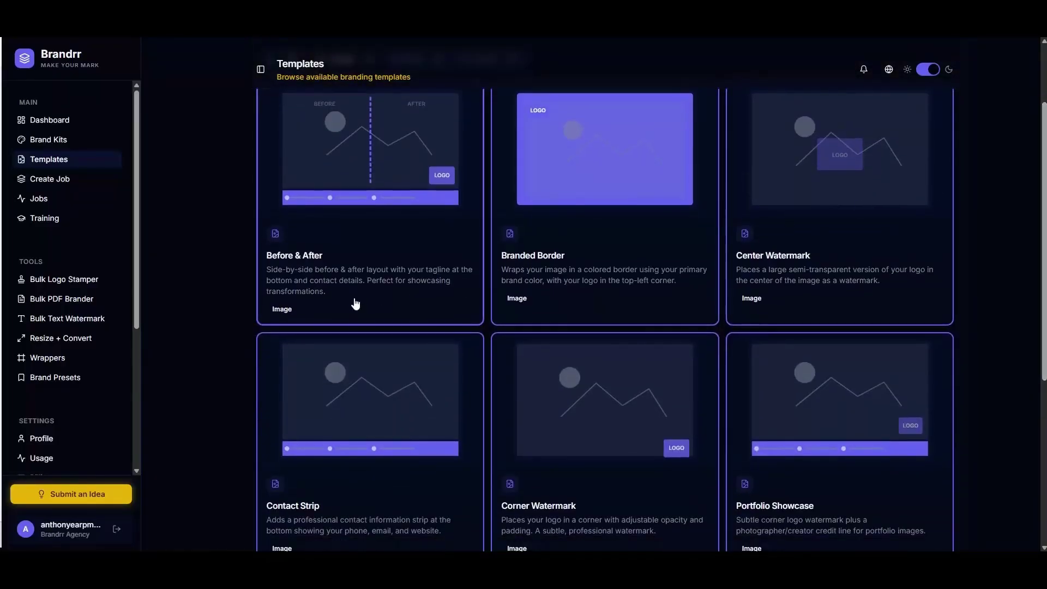
scroll(354, 304, up, 2)
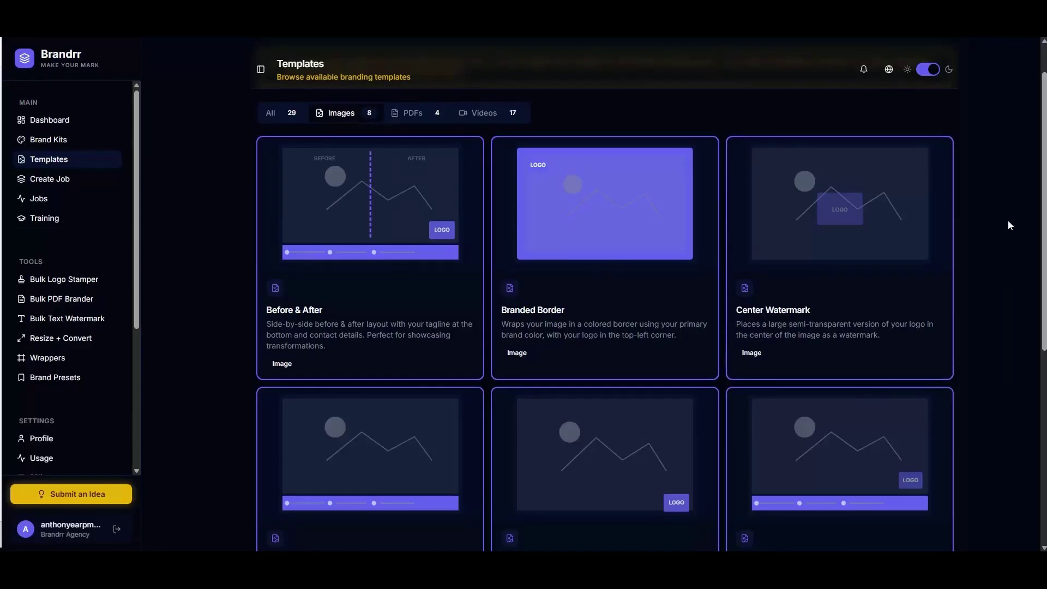
scroll(1006, 235, down, 1)
scroll(1001, 265, down, 3)
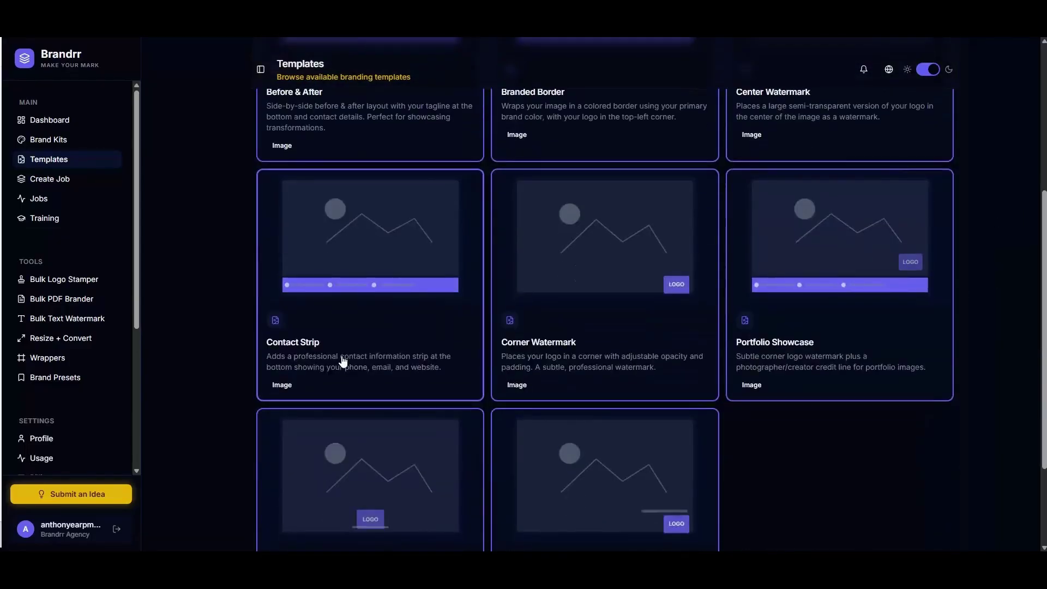
scroll(546, 301, down, 1)
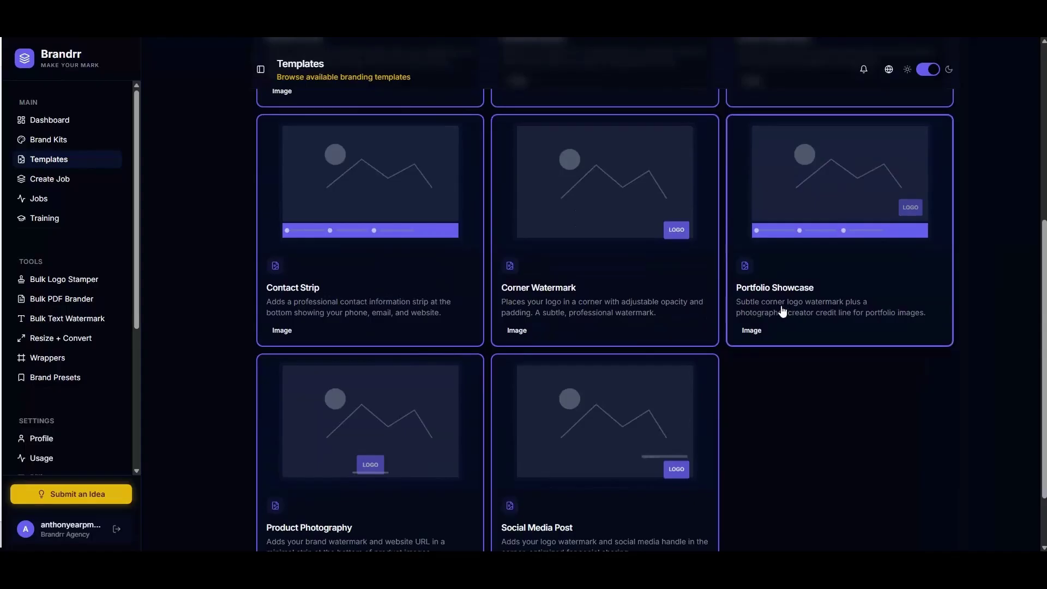
scroll(436, 396, down, 2)
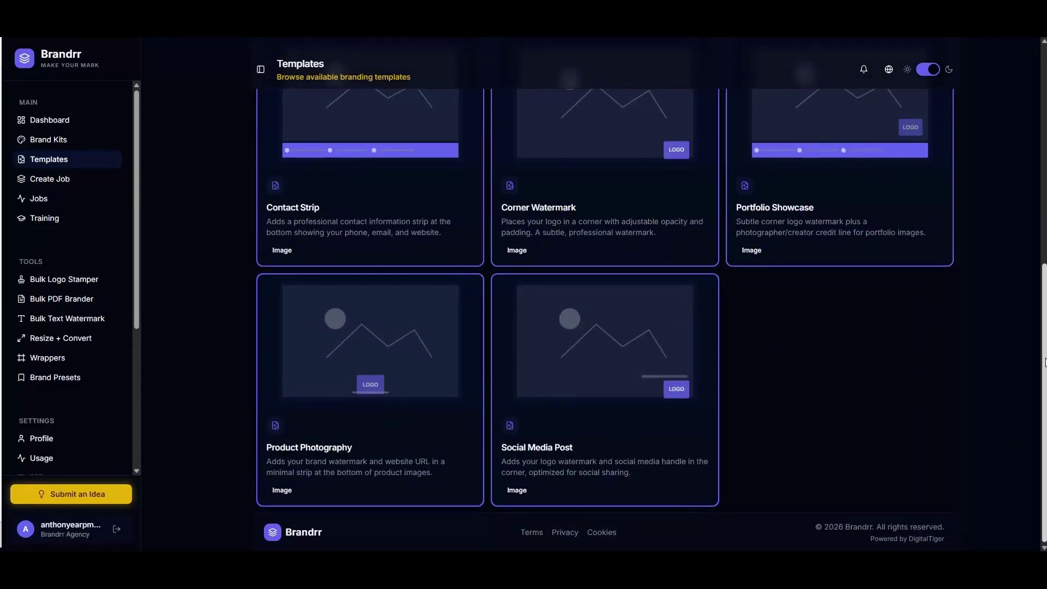
- Filter the template gallery to PDFs and examine the templates from Contract/Agreement through Report Template
scroll(648, 300, up, 4)
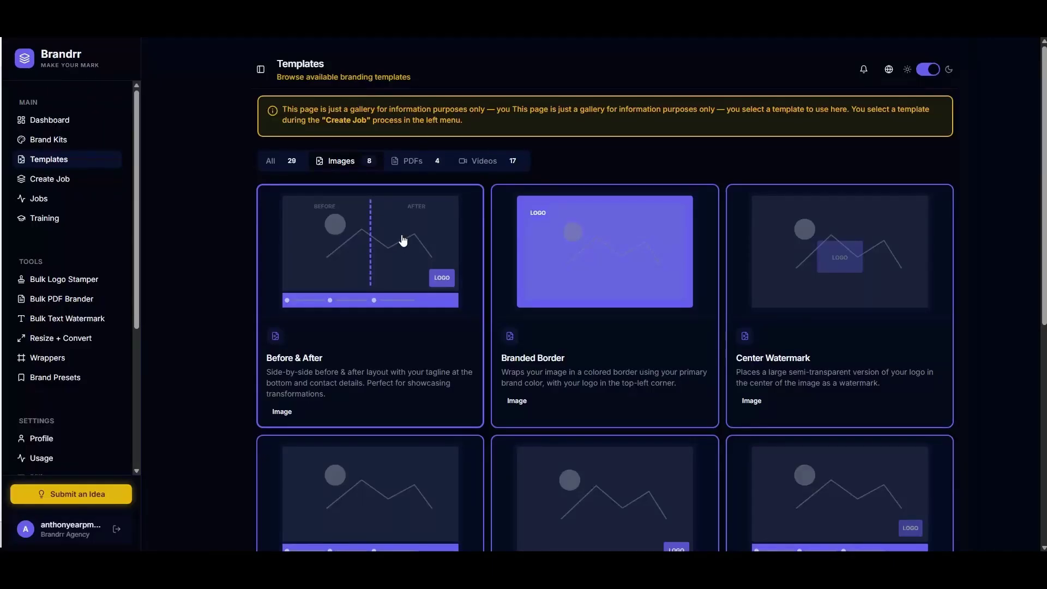
click(410, 165)
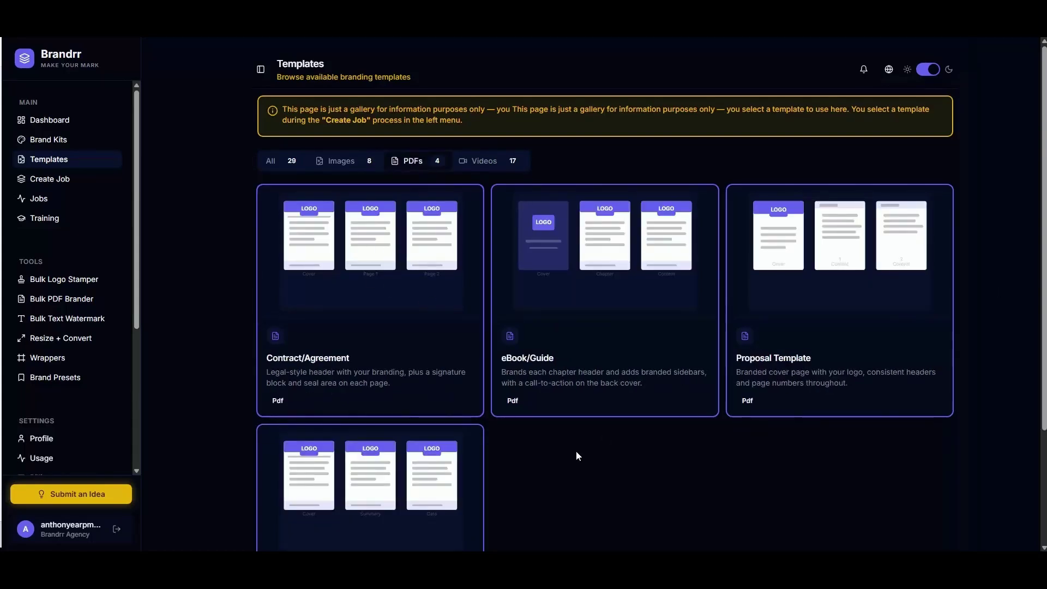
scroll(578, 452, down, 2)
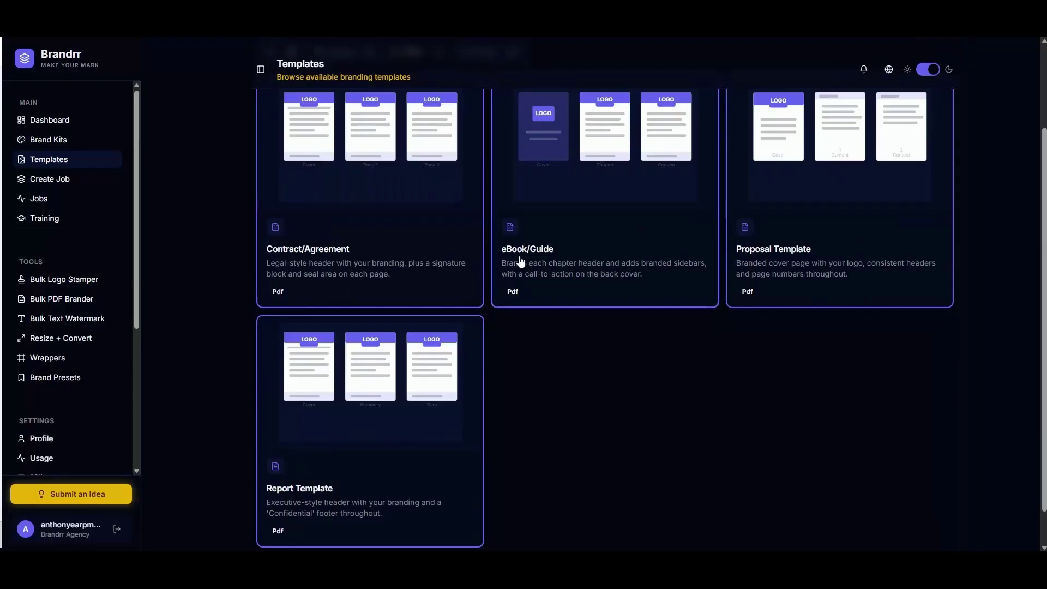
scroll(648, 376, down, 1)
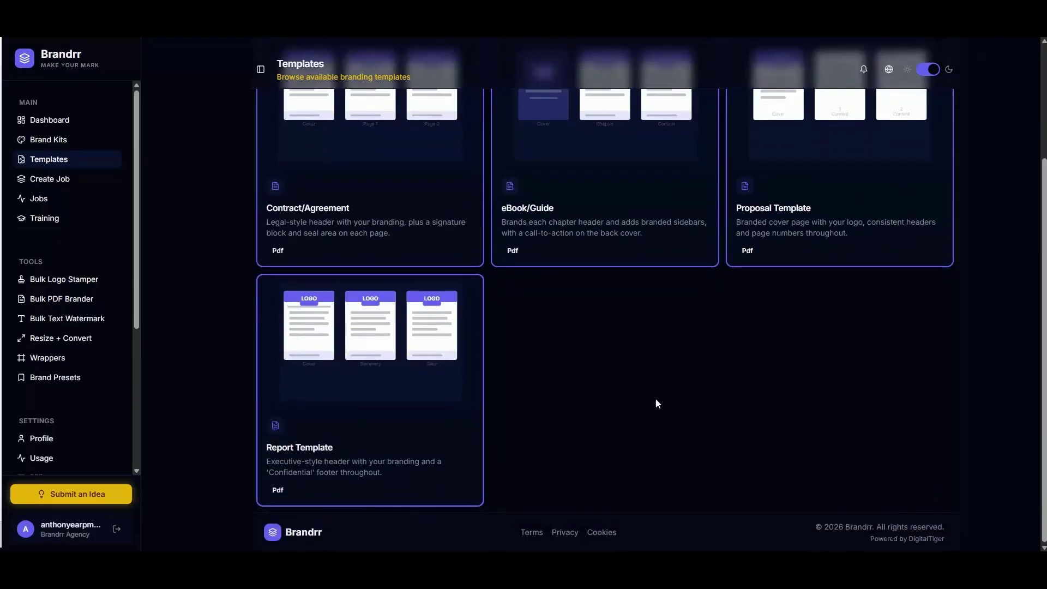
- Filter the gallery to Videos, examine the templates from Brand Watermark with Contact through Testimonial Overlay, and show all templates again
scroll(658, 397, up, 2)
scroll(657, 400, up, 1)
click(483, 162)
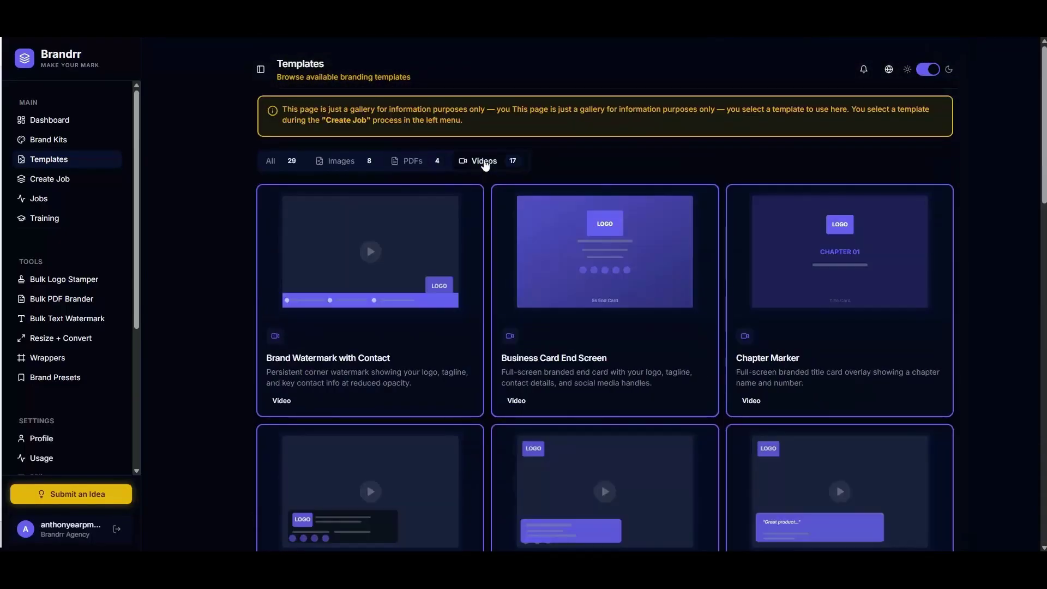
drag(1044, 95, 1044, 138)
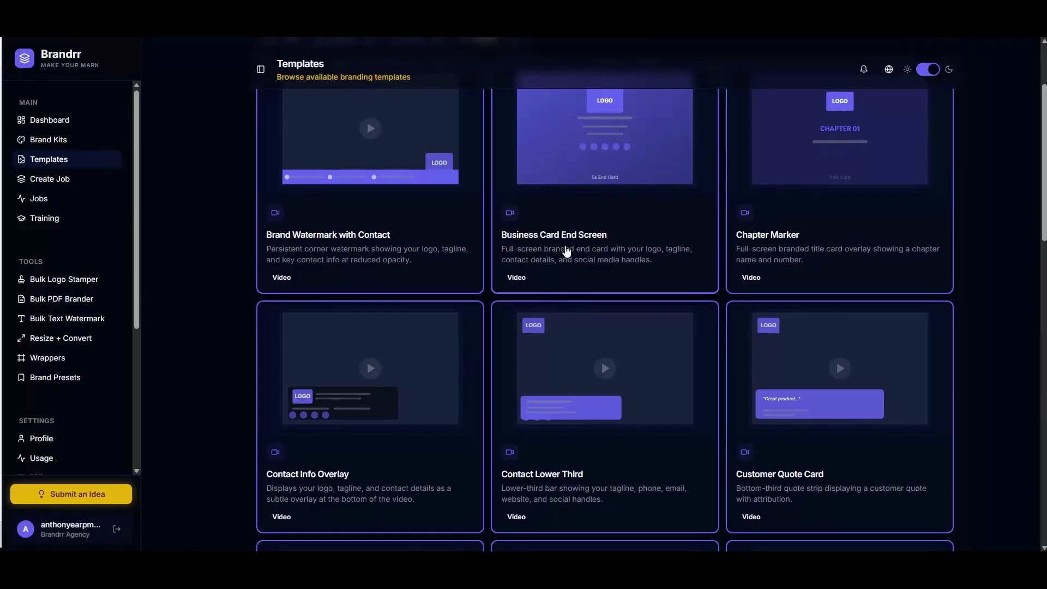
scroll(564, 252, up, 1)
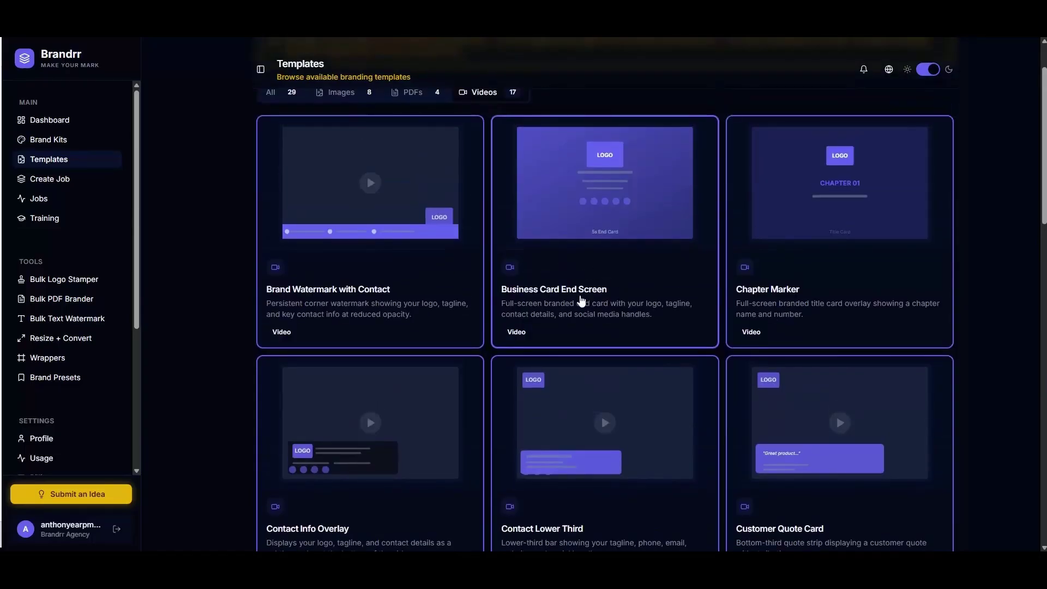
scroll(374, 385, down, 3)
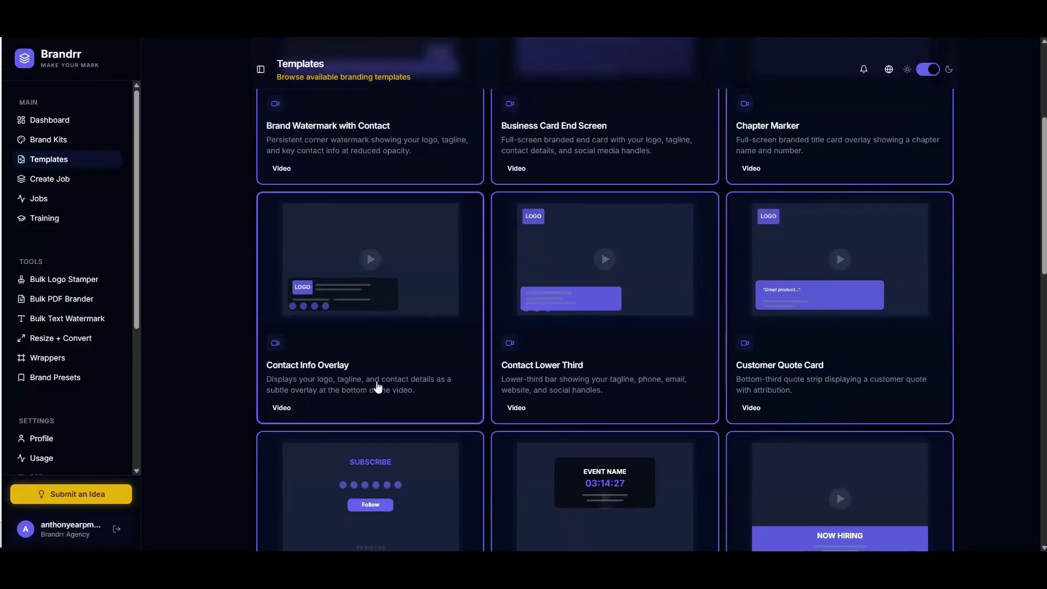
scroll(564, 379, down, 1)
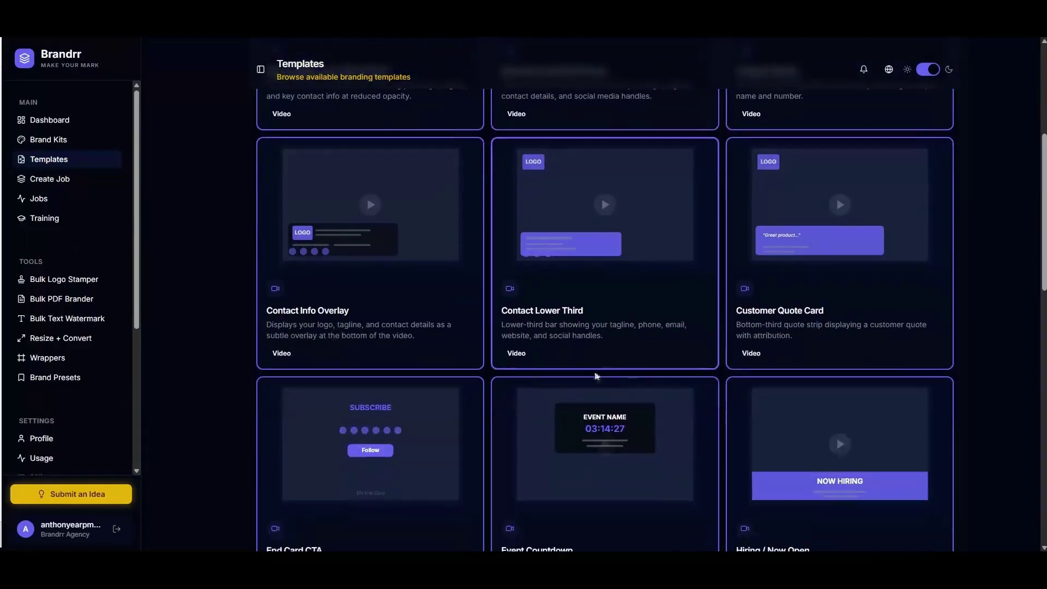
scroll(540, 423, down, 3)
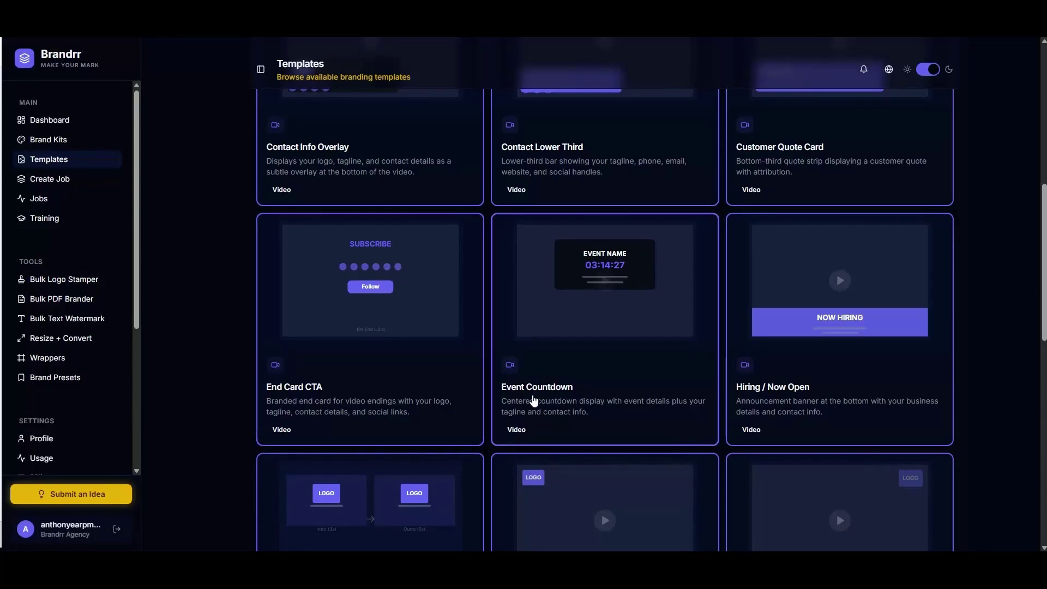
scroll(545, 398, down, 2)
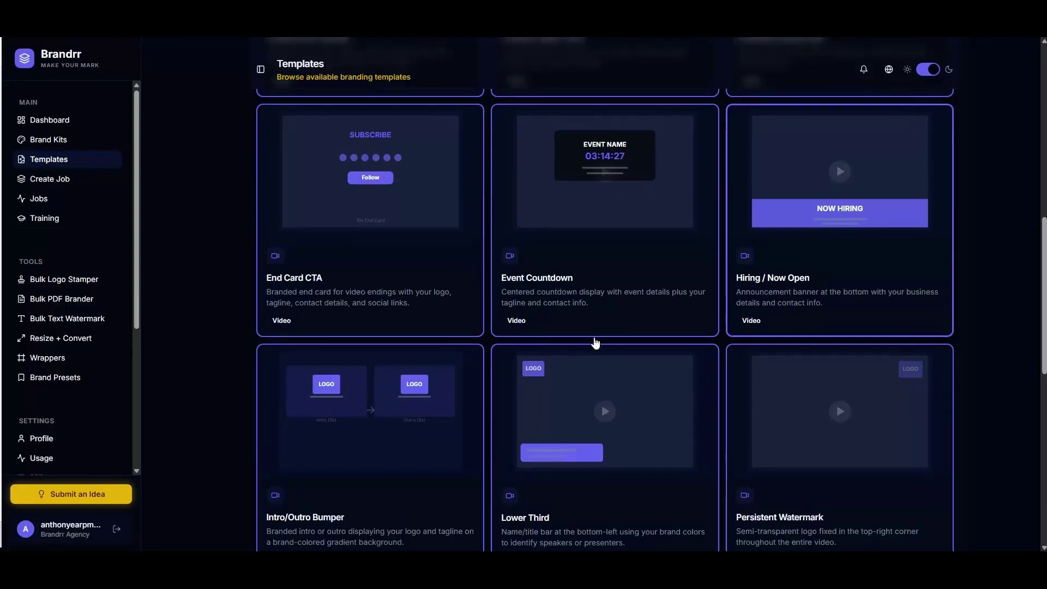
scroll(513, 371, down, 3)
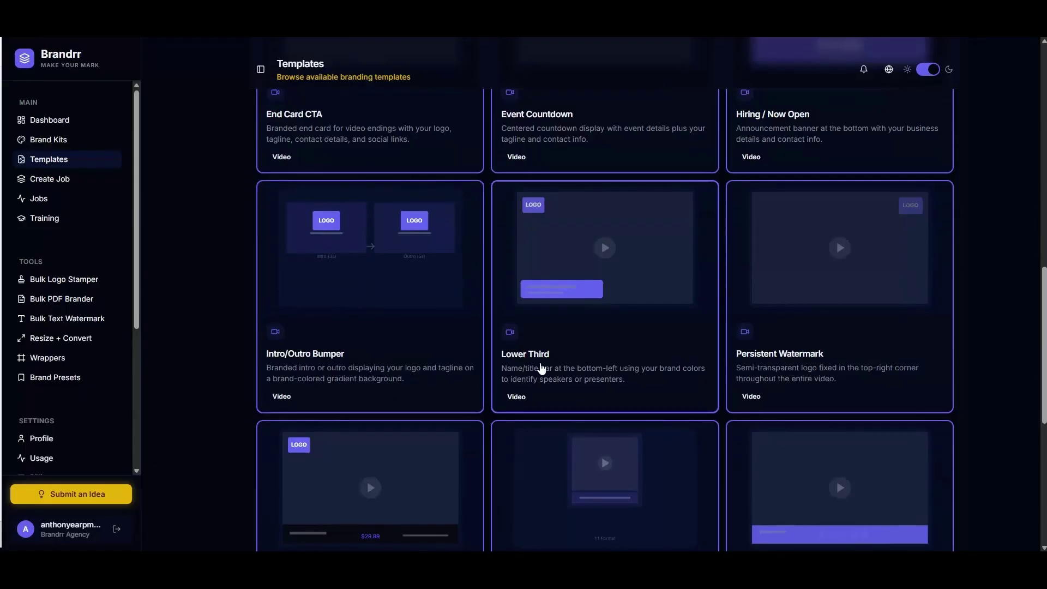
scroll(760, 317, down, 2)
scroll(417, 415, down, 3)
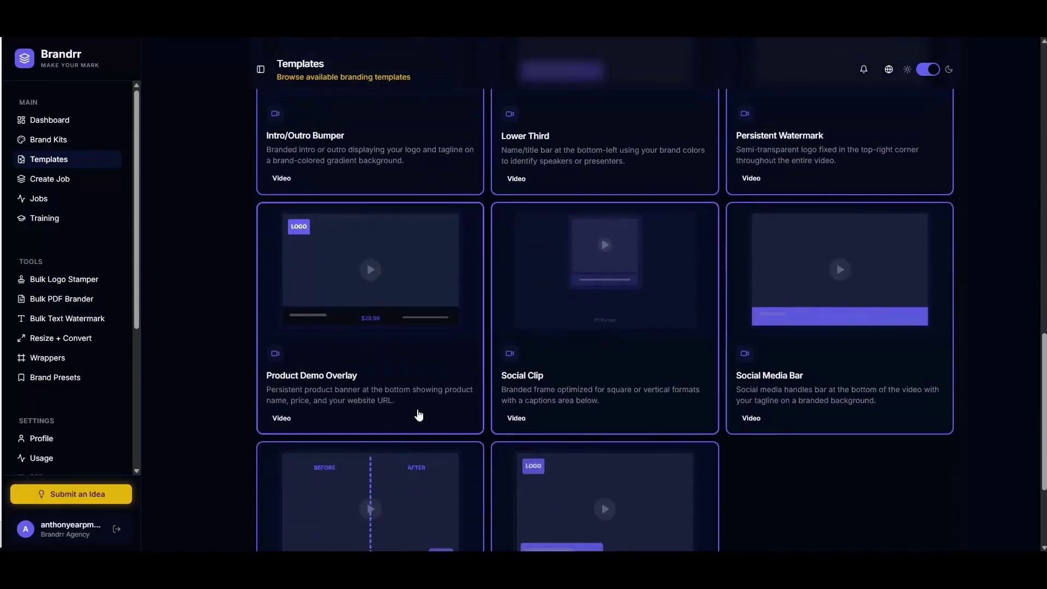
scroll(591, 366, down, 2)
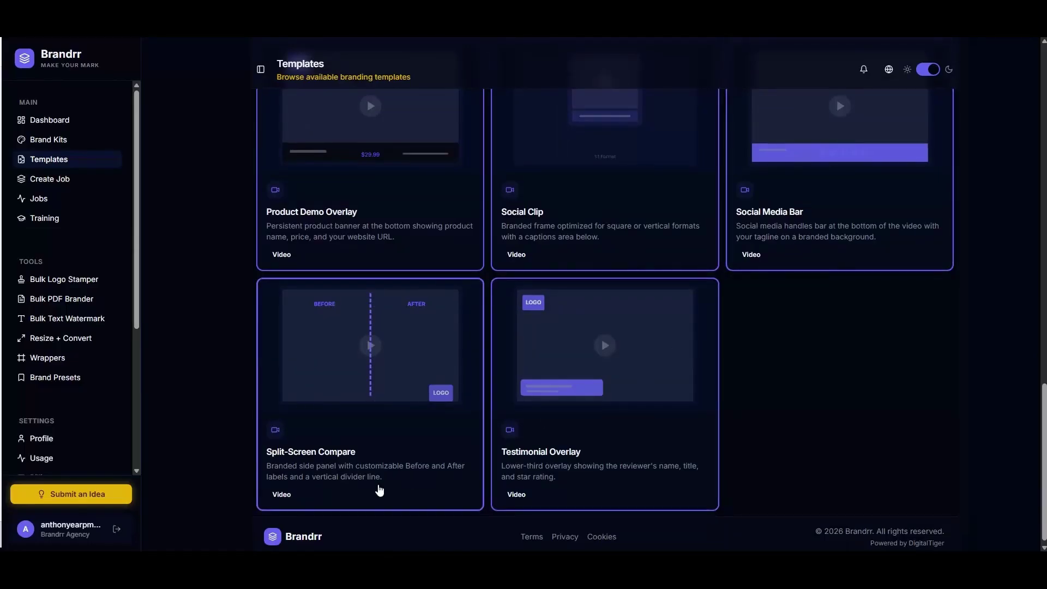
scroll(378, 489, down, 1)
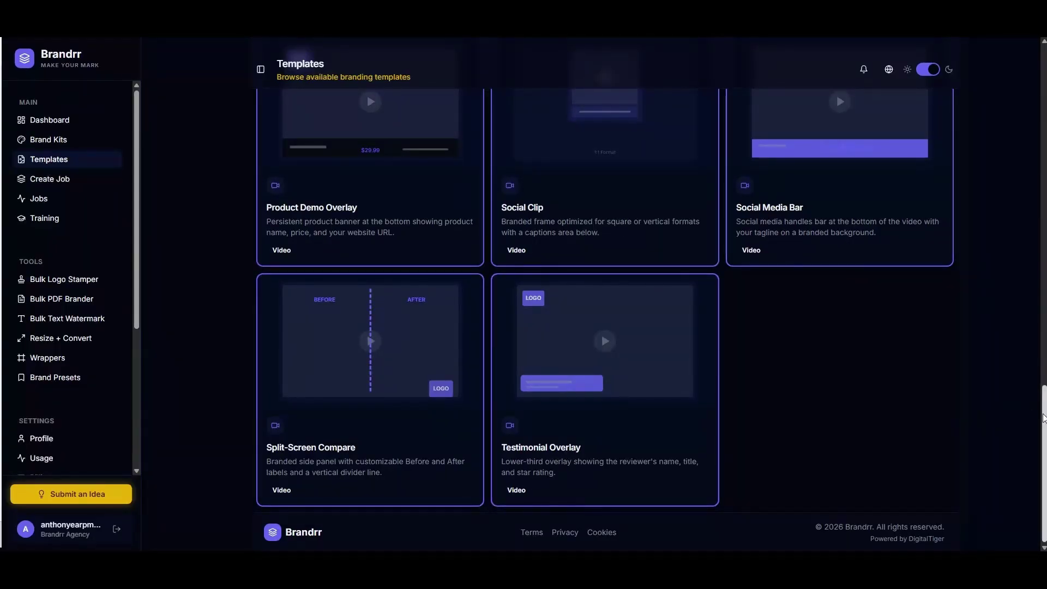
drag(1044, 414, 1043, 71)
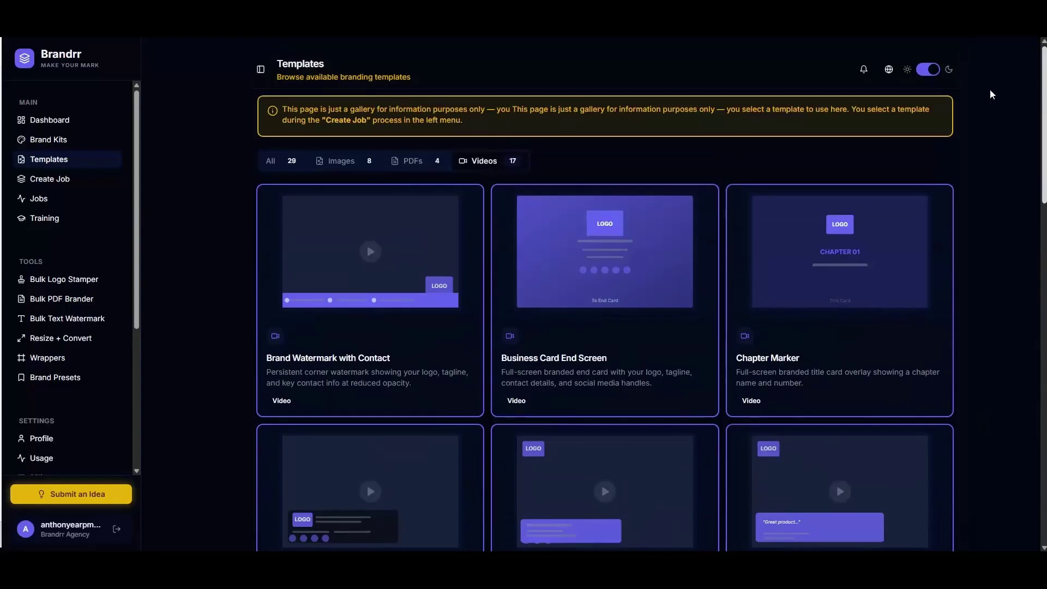
click(269, 160)
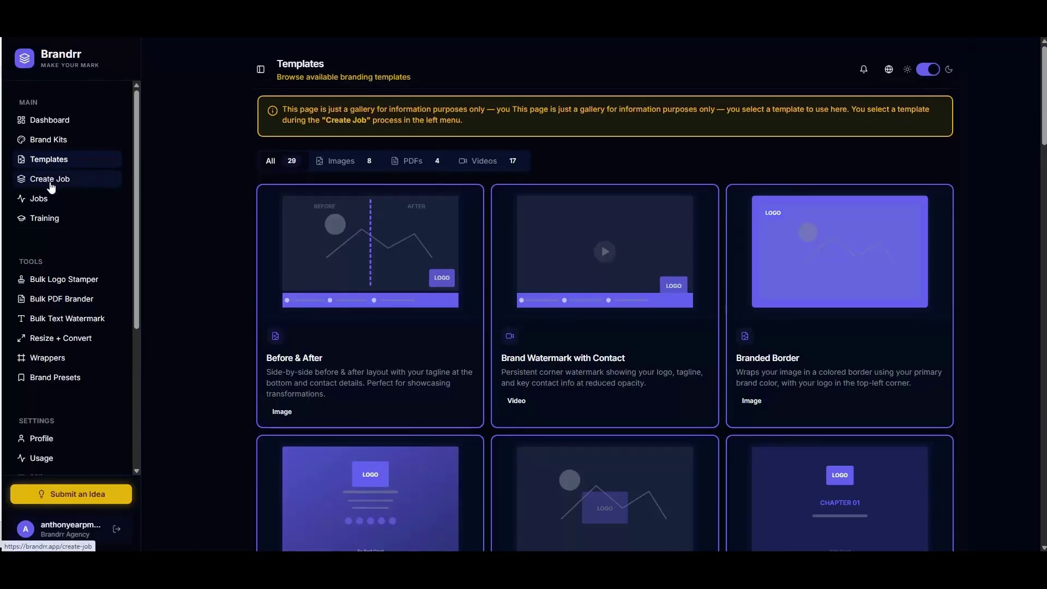
- Start a new Image Branding job using the DigitalTiger brand kit and continue to the template selection
click(50, 185)
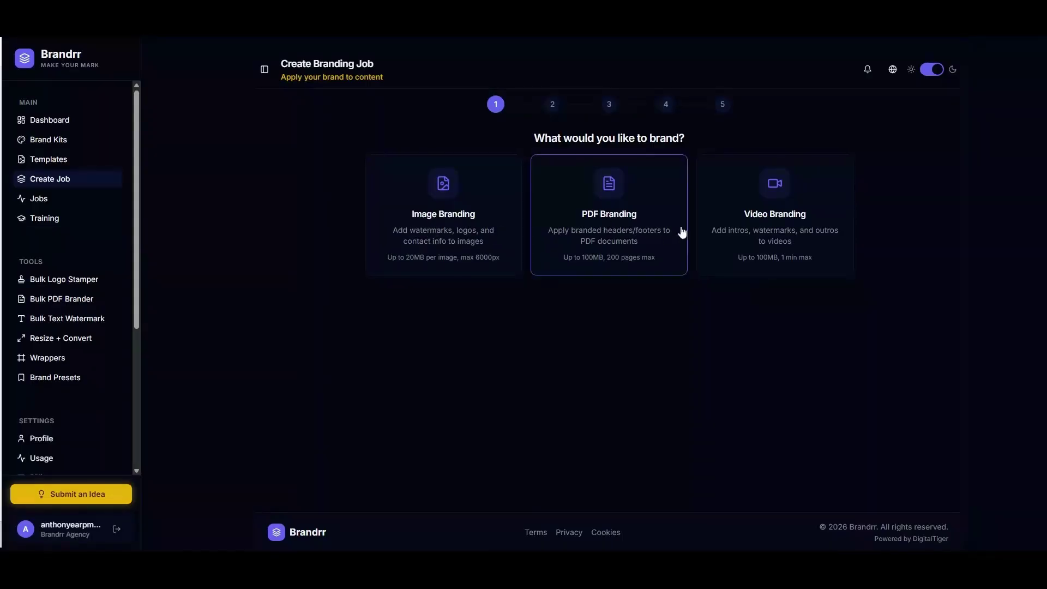
click(443, 225)
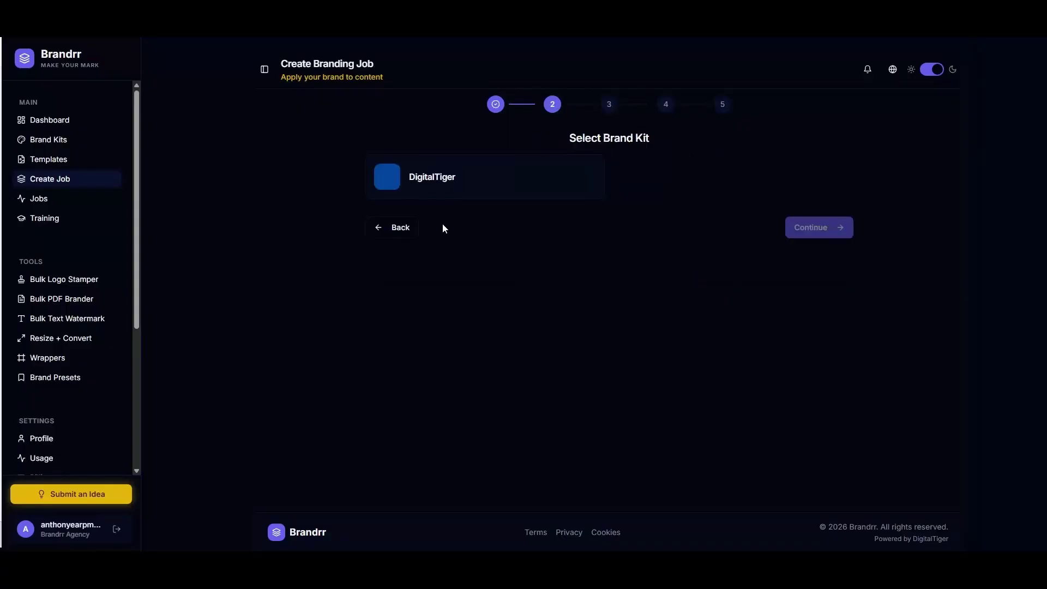
click(483, 184)
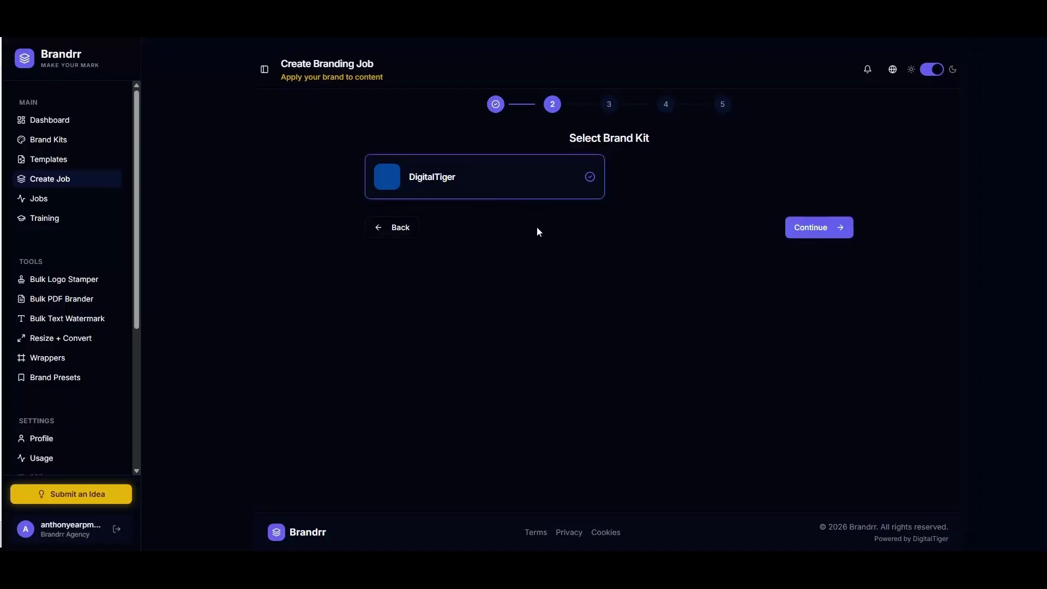
click(816, 232)
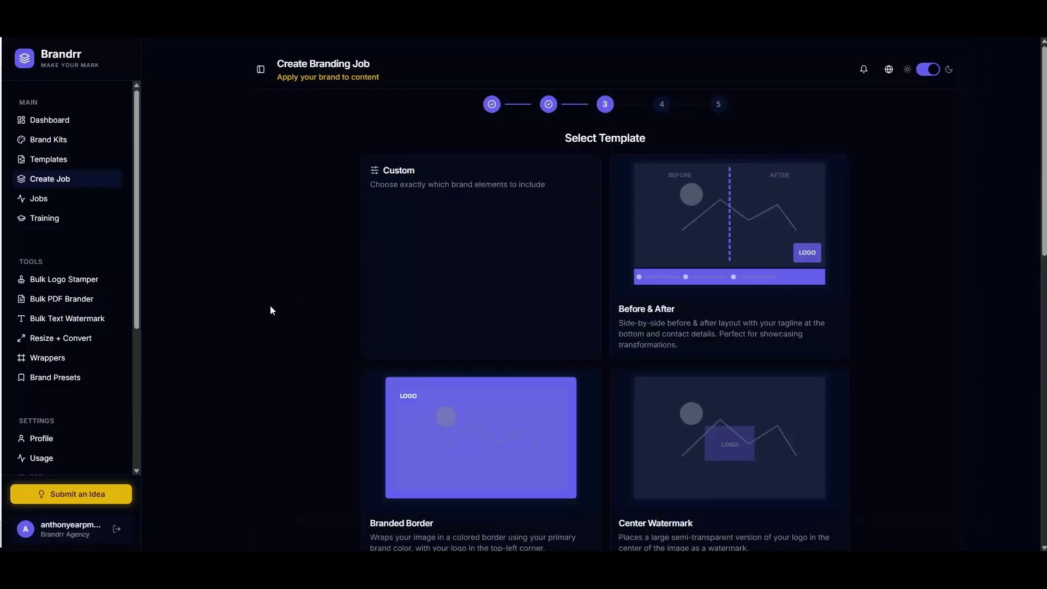
- Choose the Contact Strip template for the image branding job
scroll(240, 321, down, 3)
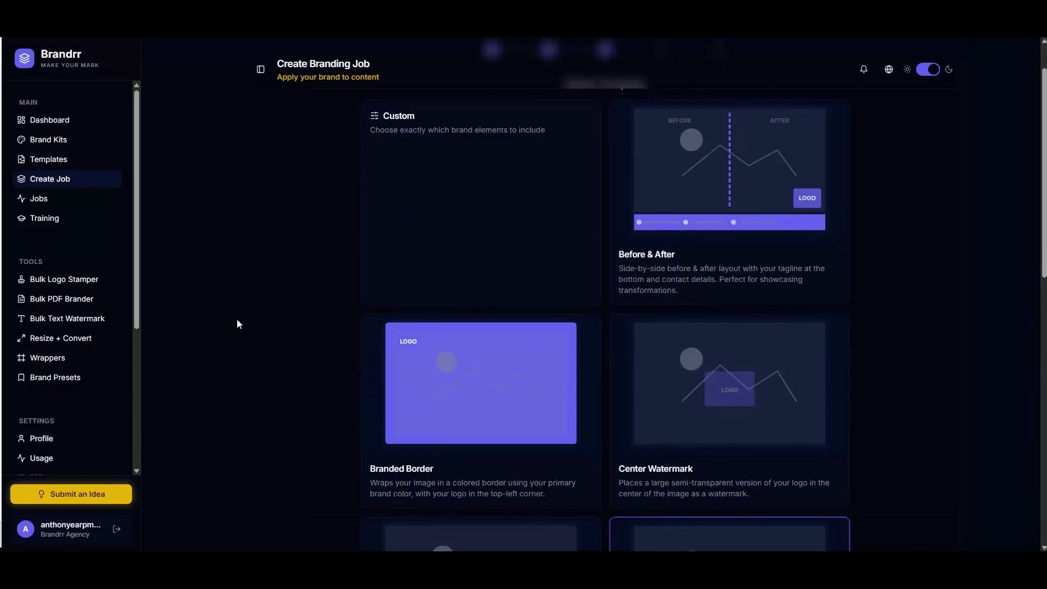
scroll(238, 323, down, 2)
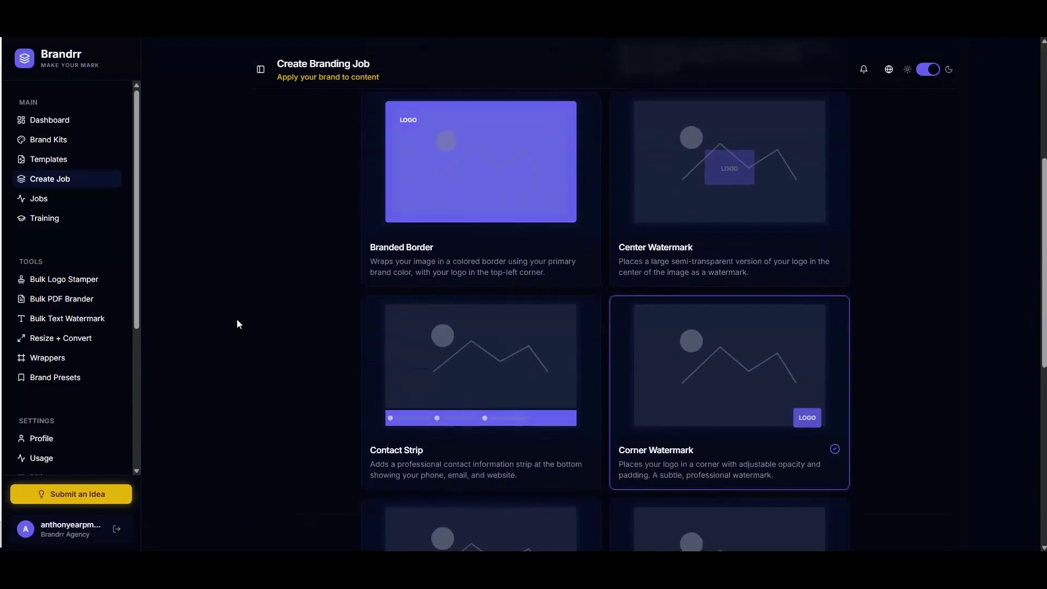
scroll(239, 324, down, 3)
click(490, 302)
scroll(971, 322, down, 5)
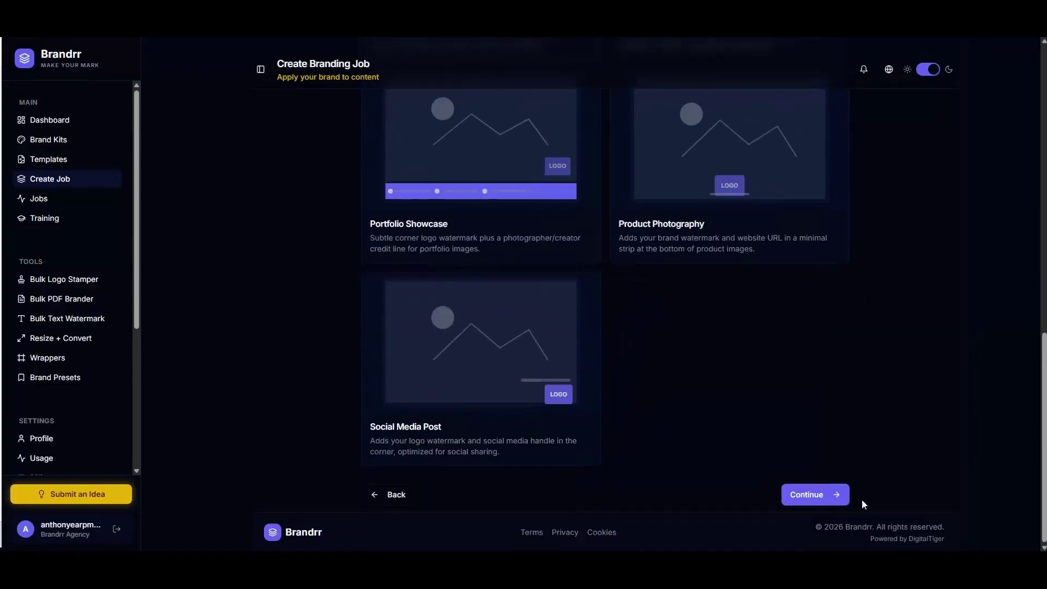
- Continue to the brand elements and set the logo position to Top Center
click(816, 497)
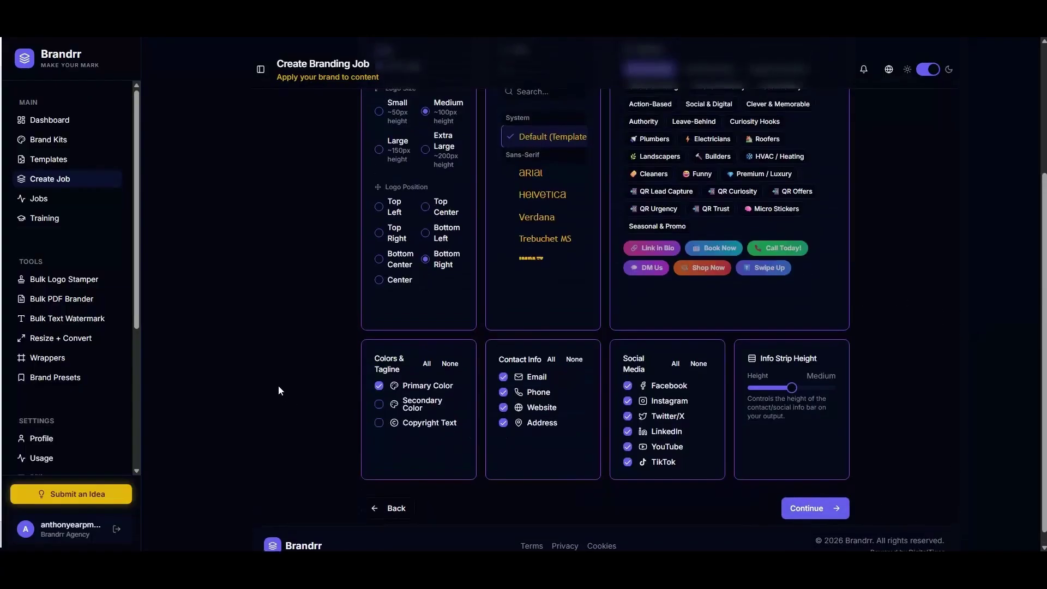
scroll(278, 385, up, 3)
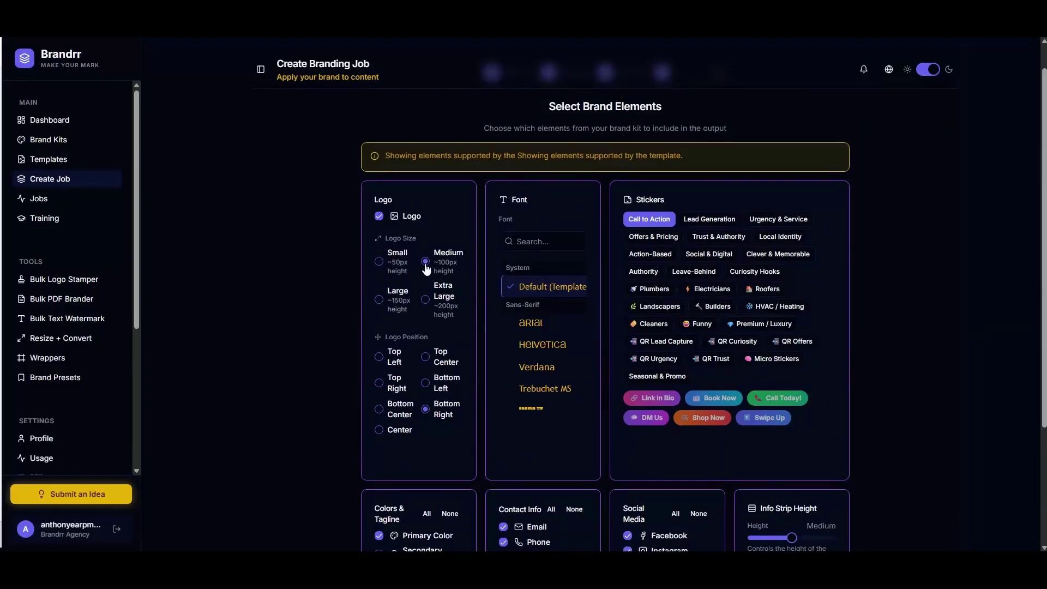
click(426, 360)
- Look through the available fonts, including the Google Fonts, without changing the default template font
scroll(537, 305, down, 3)
scroll(538, 321, down, 6)
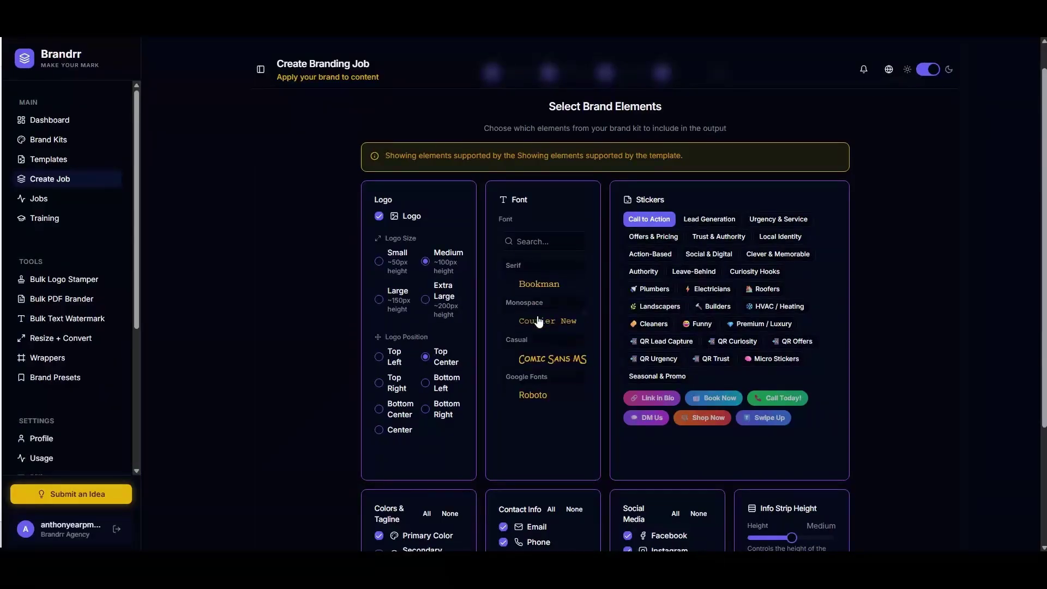
scroll(537, 322, down, 5)
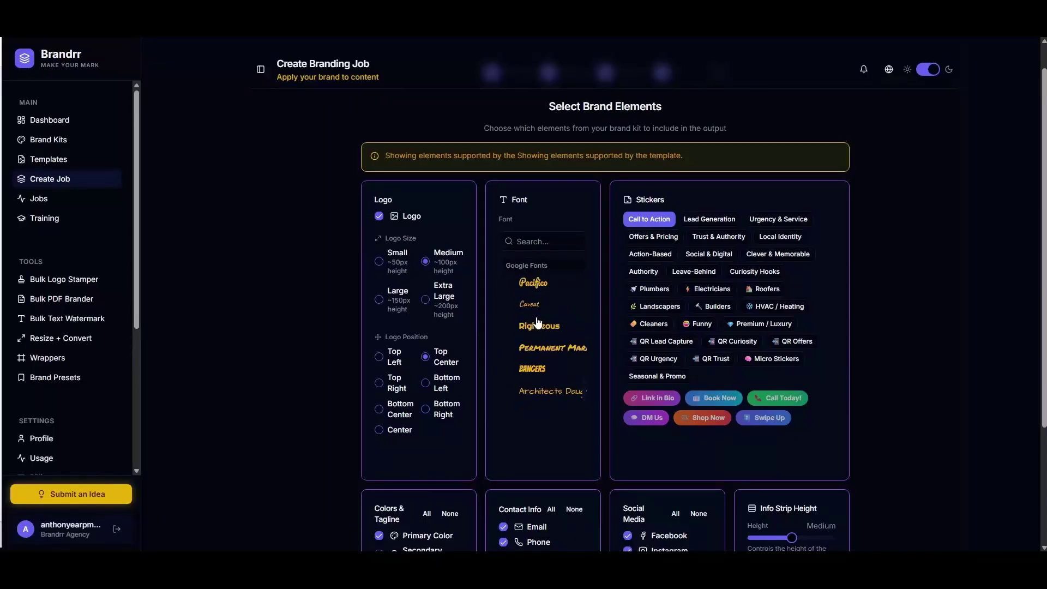
scroll(537, 322, up, 5)
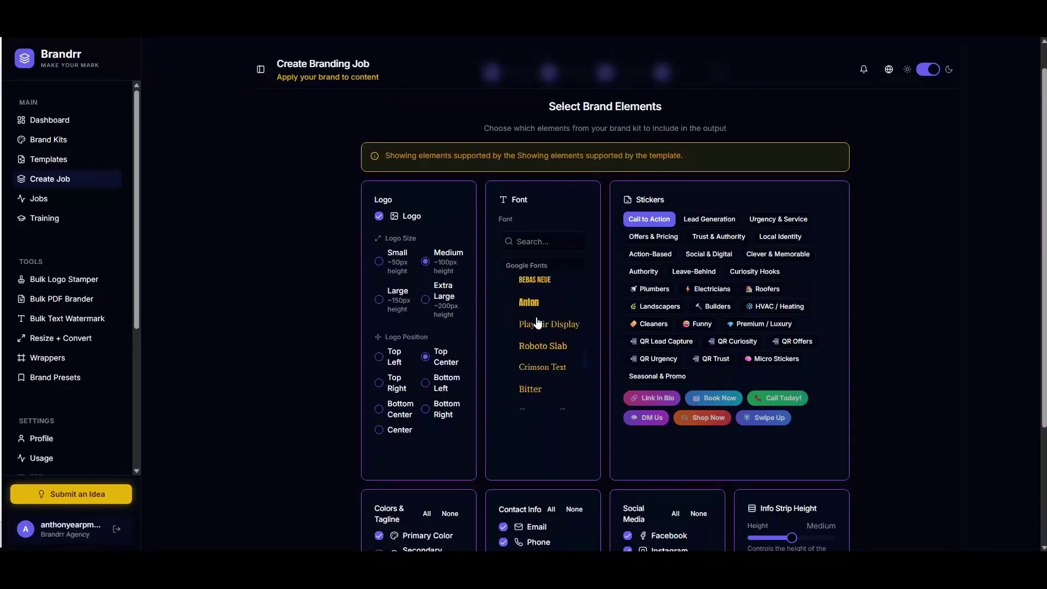
click(525, 242)
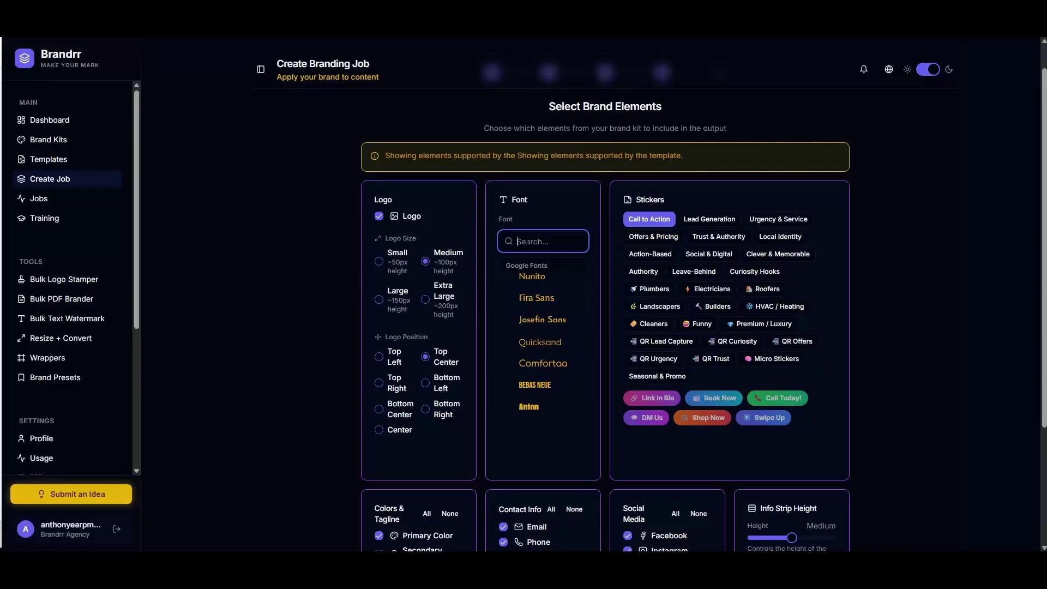
scroll(536, 379, up, 5)
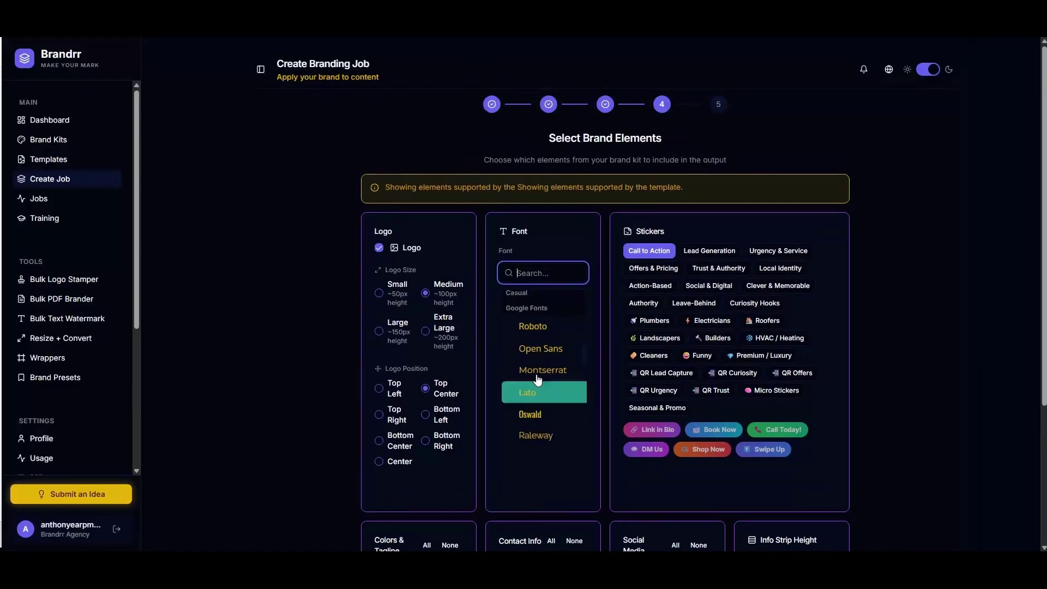
scroll(537, 379, up, 2)
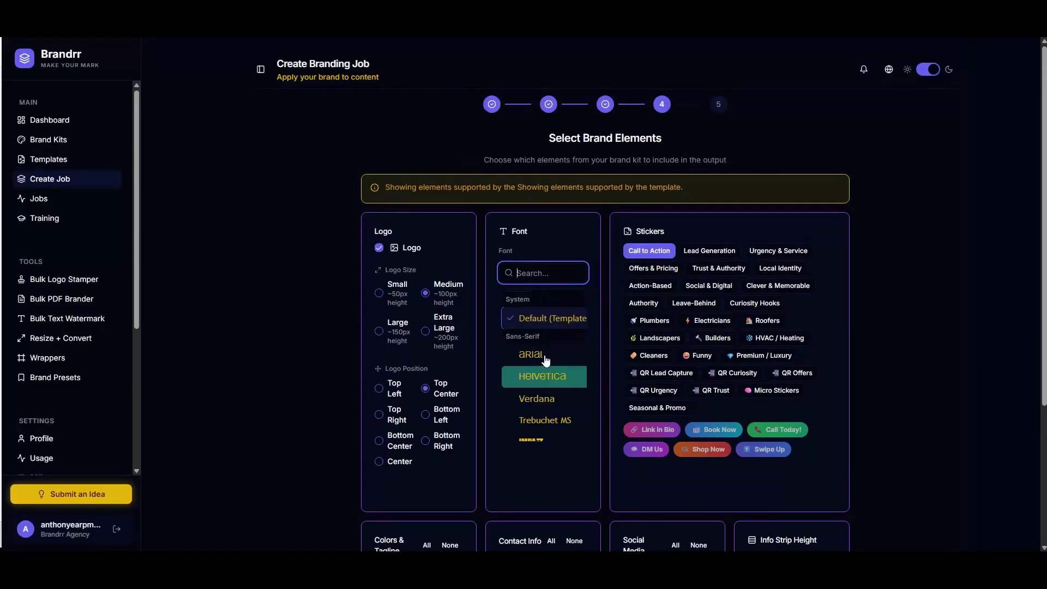
- Add the Call Today! sticker and include the secondary color and copyright text in the output
scroll(987, 293, down, 2)
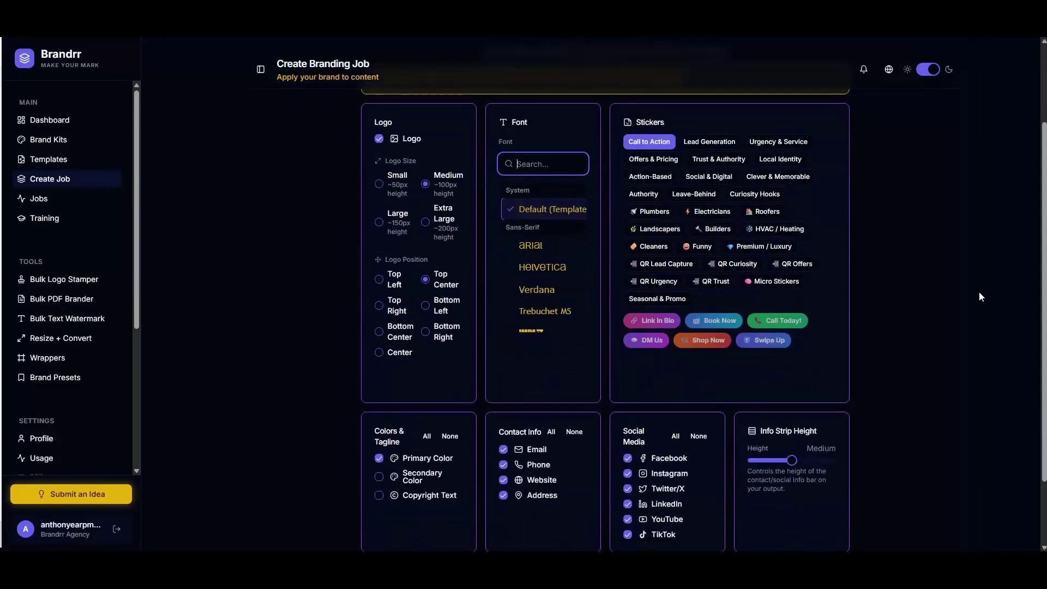
click(783, 323)
scroll(892, 335, down, 2)
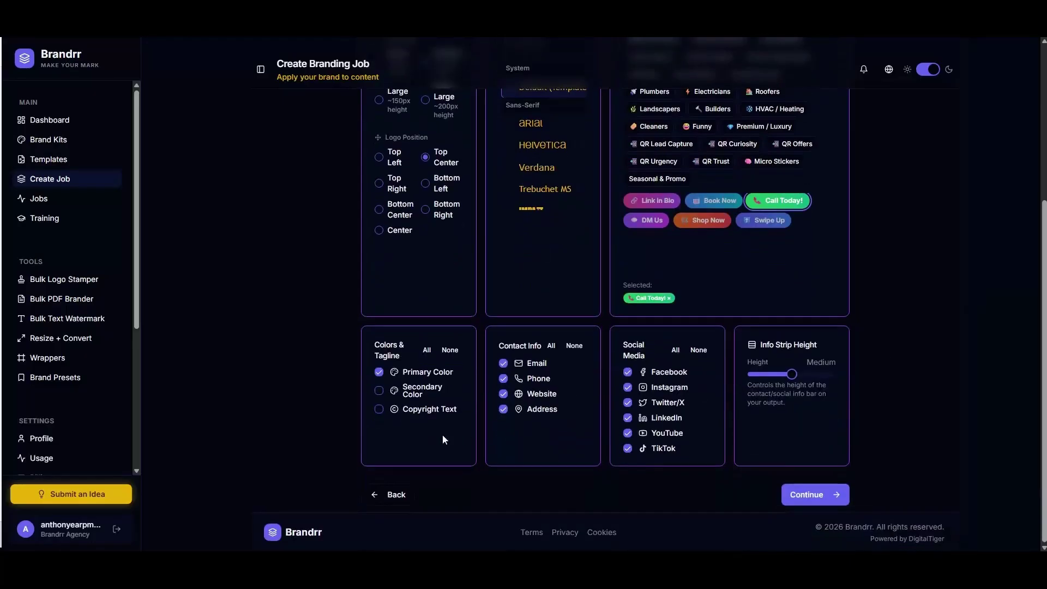
click(380, 392)
click(379, 409)
- Exclude the email and address from the contact info, and Instagram, Twitter/X, LinkedIn, YouTube and TikTok from the social media elements
click(503, 409)
click(628, 387)
click(627, 404)
click(628, 418)
click(628, 433)
click(628, 448)
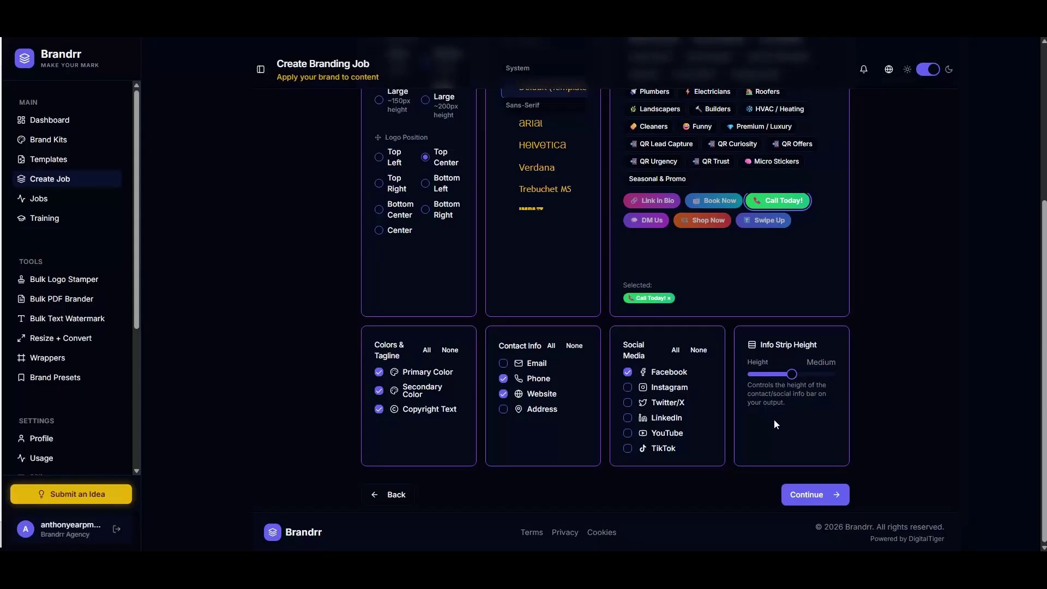
- Continue to the job summary, name the job with the owner's first name followed by "Image Branding Test", and create it
click(812, 495)
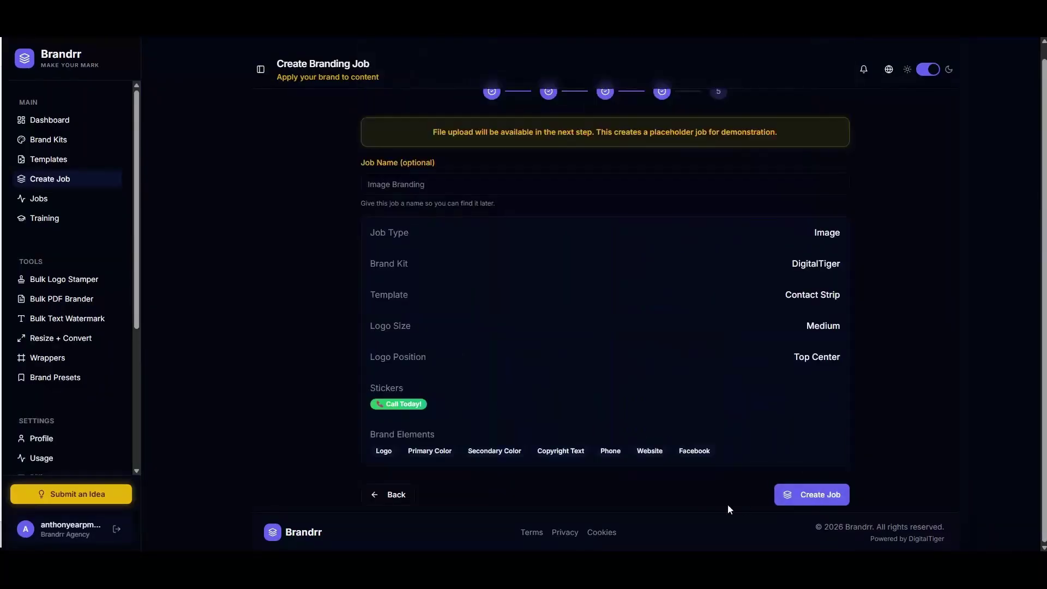
click(447, 185)
text(Tony )
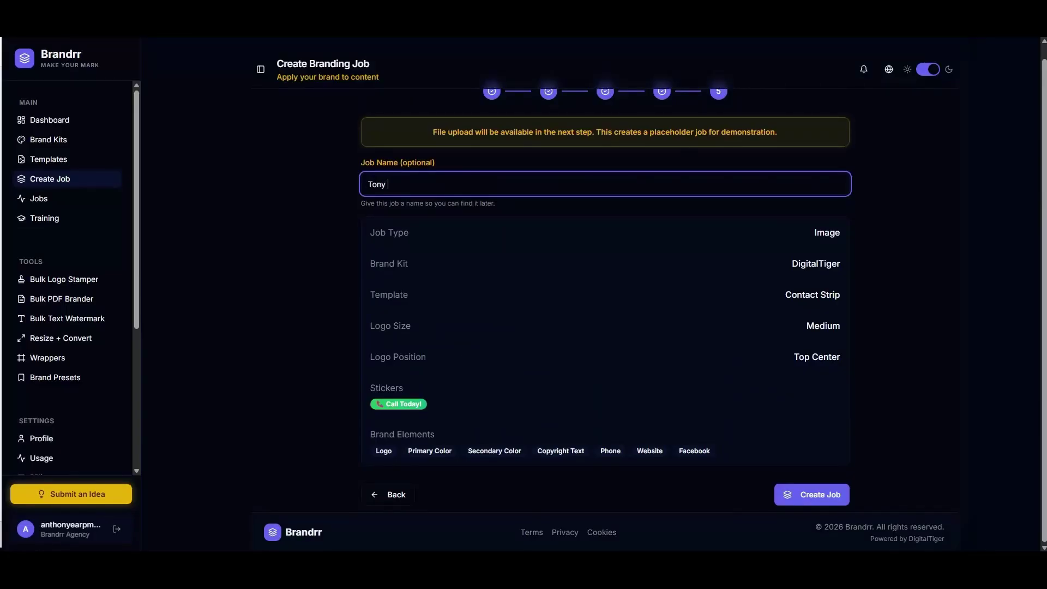
text(Image TestBranding)
click(483, 162)
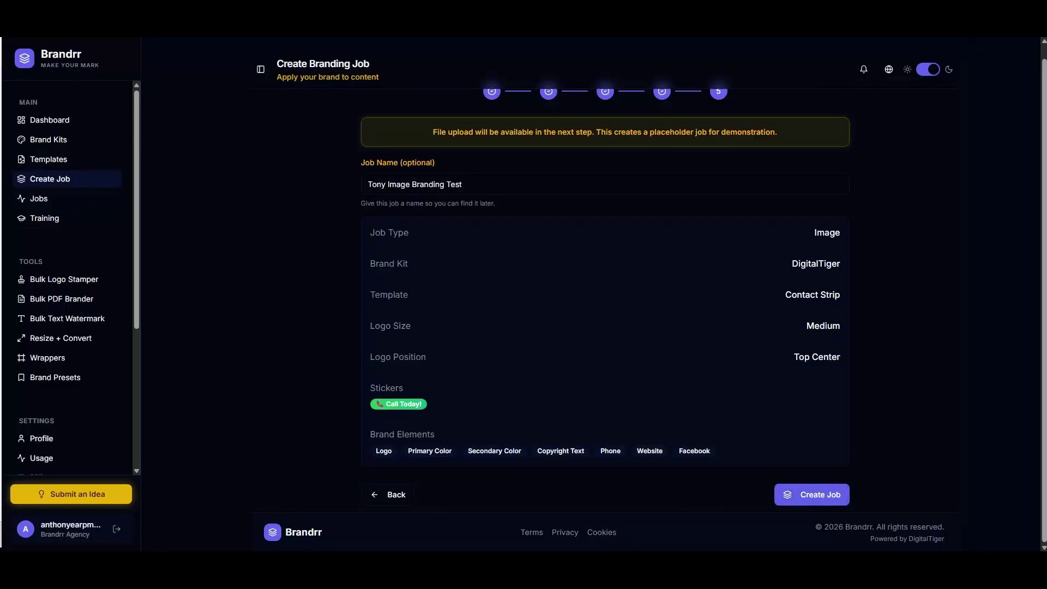
click(797, 494)
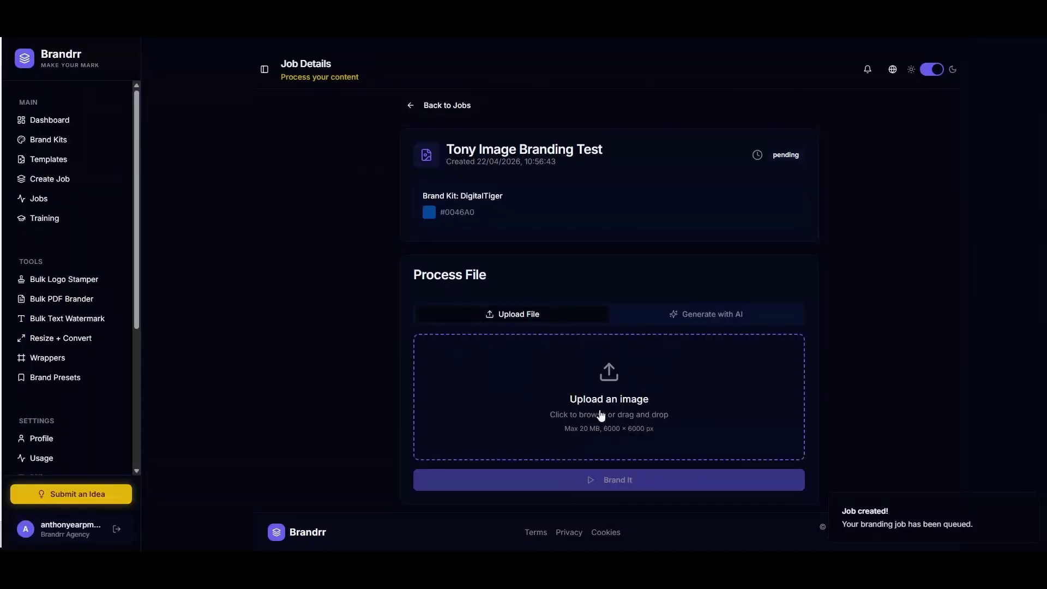
- Look through the AI image generation options for the job, including the available AI providers and image sizes
click(700, 321)
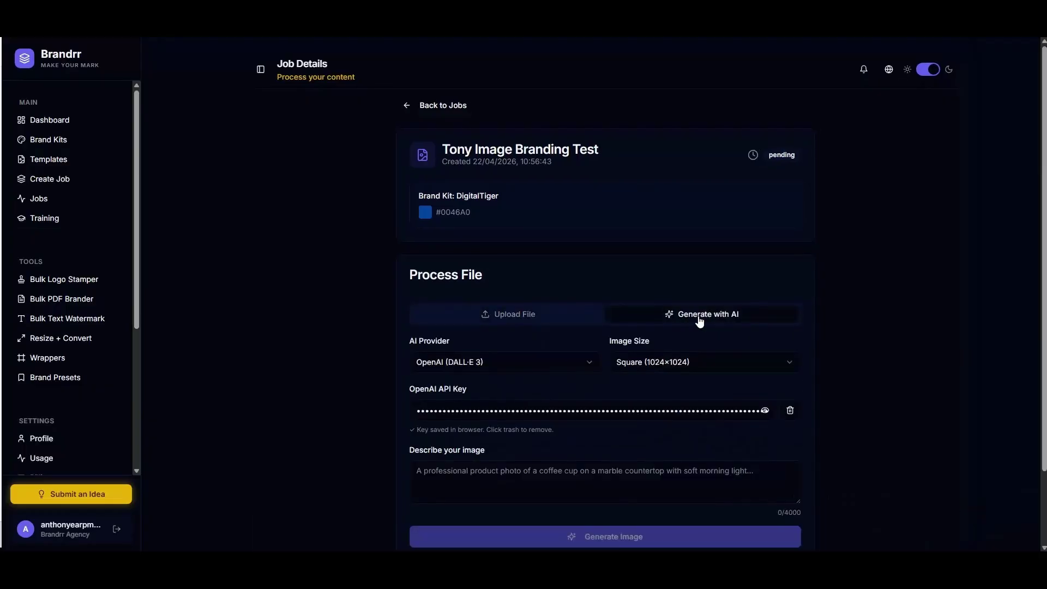
scroll(698, 321, down, 2)
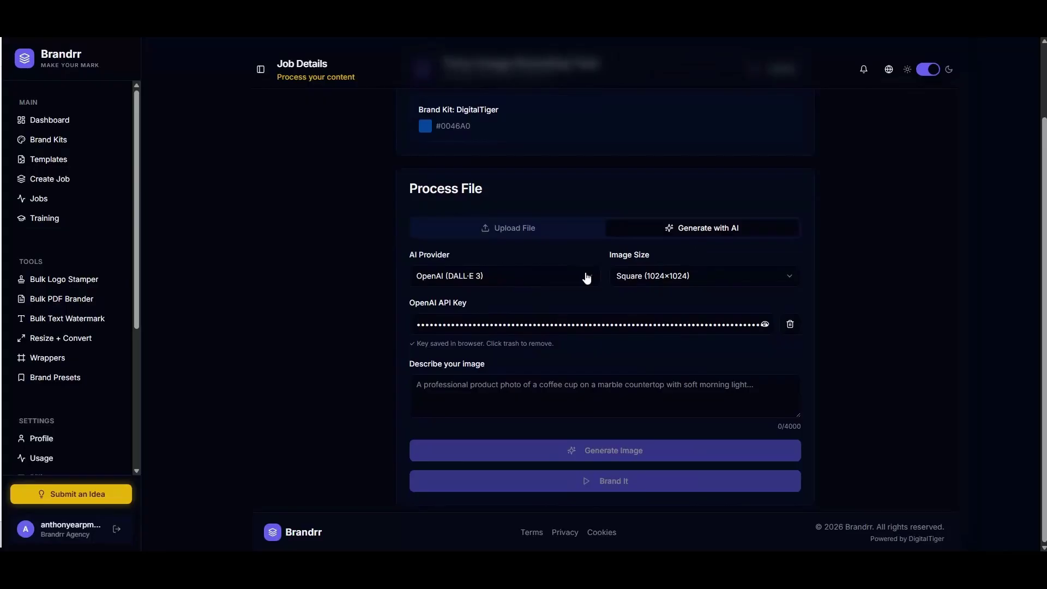
click(587, 277)
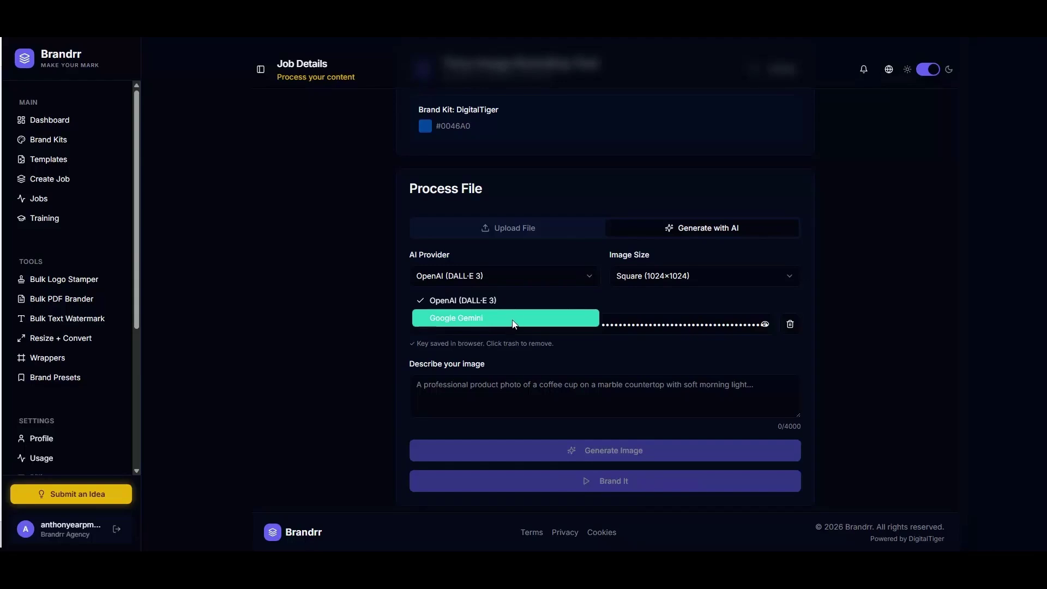
click(358, 265)
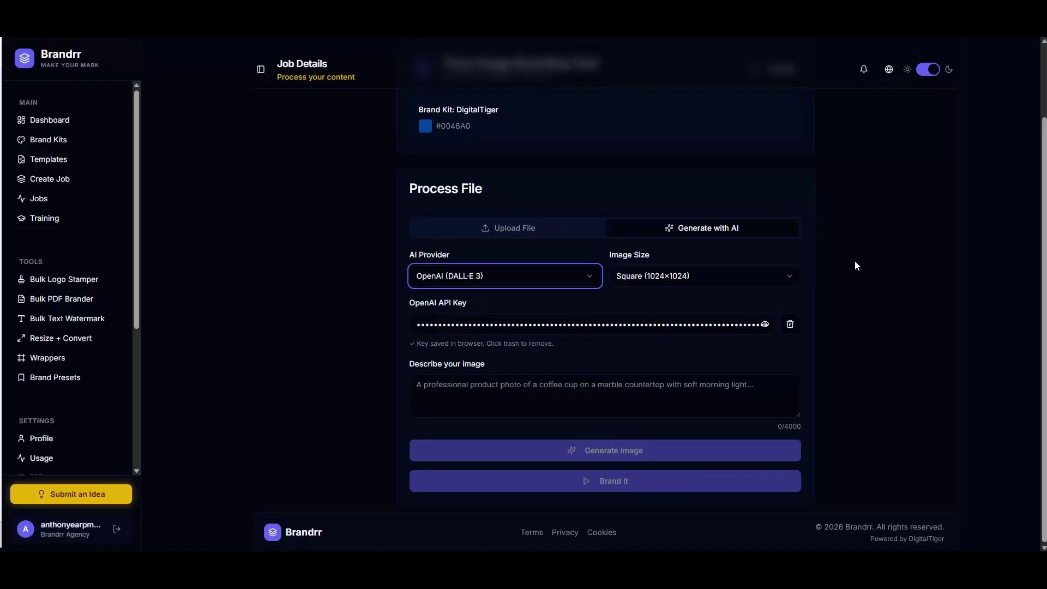
click(718, 281)
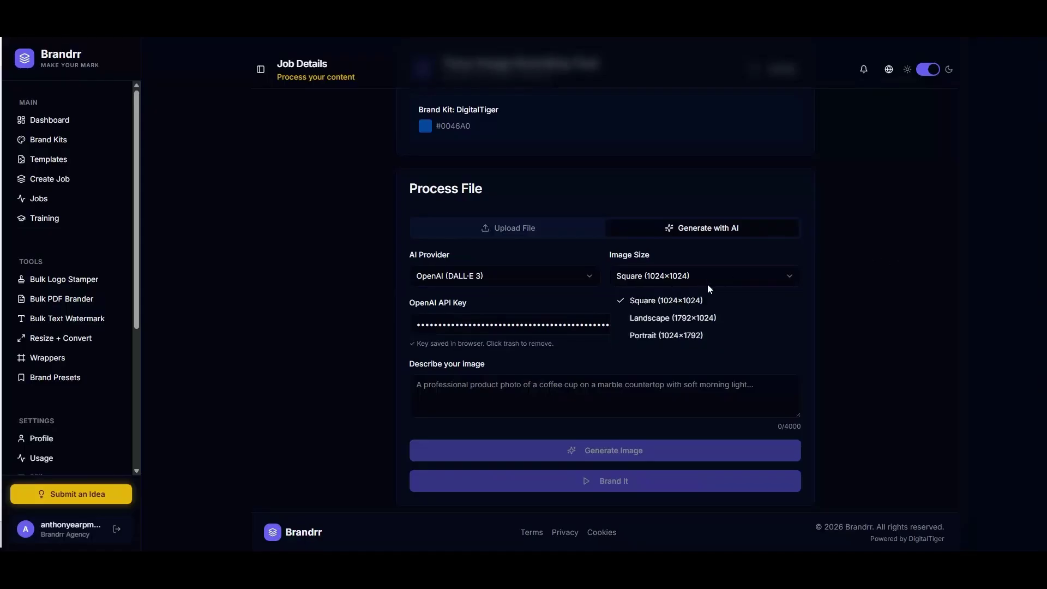
click(711, 273)
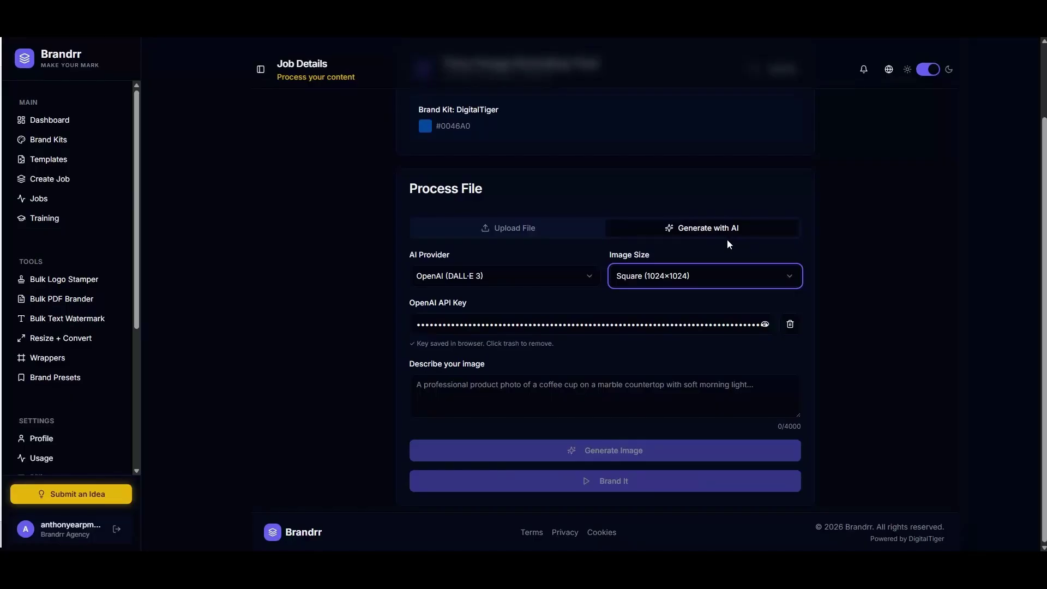
click(600, 401)
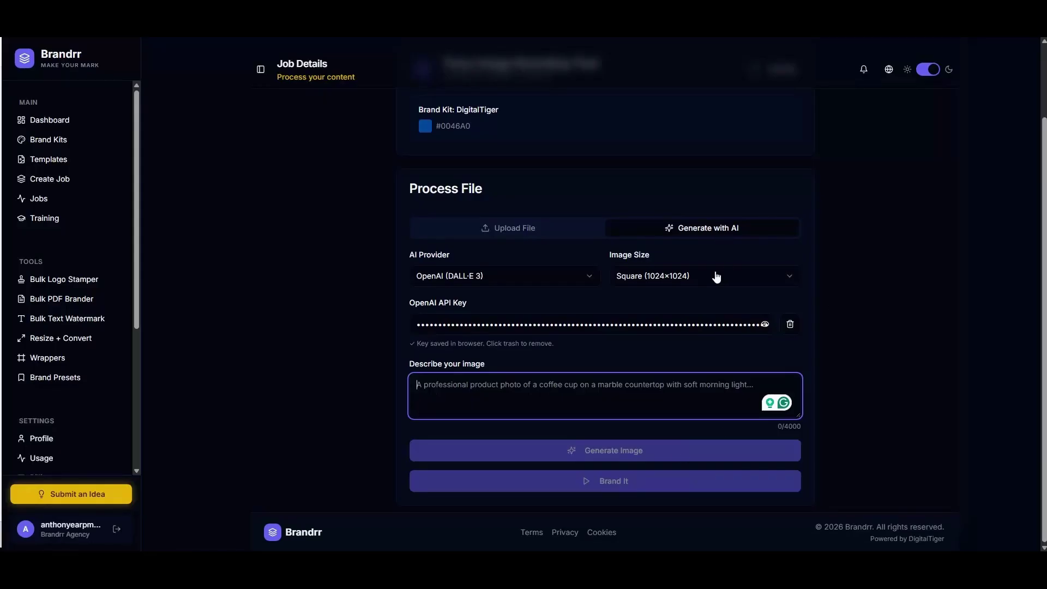
- Switch back to file upload and upload 4f437ca5-de01-4de0-ab56-92b5162f08b6.png from the Demos folder
click(495, 230)
click(600, 402)
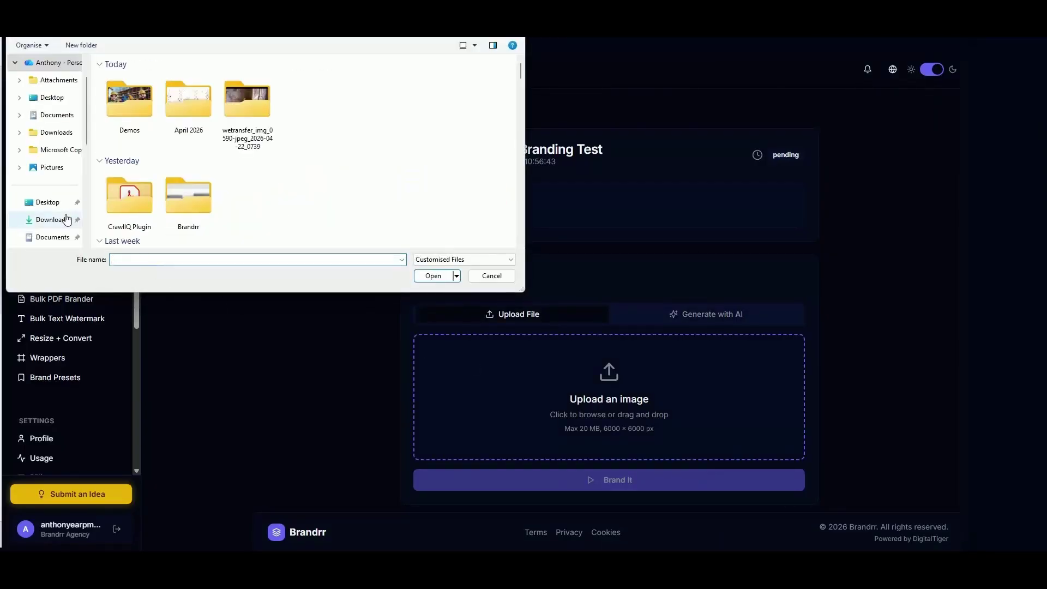
scroll(66, 219, down, 1)
scroll(66, 218, down, 1)
click(52, 202)
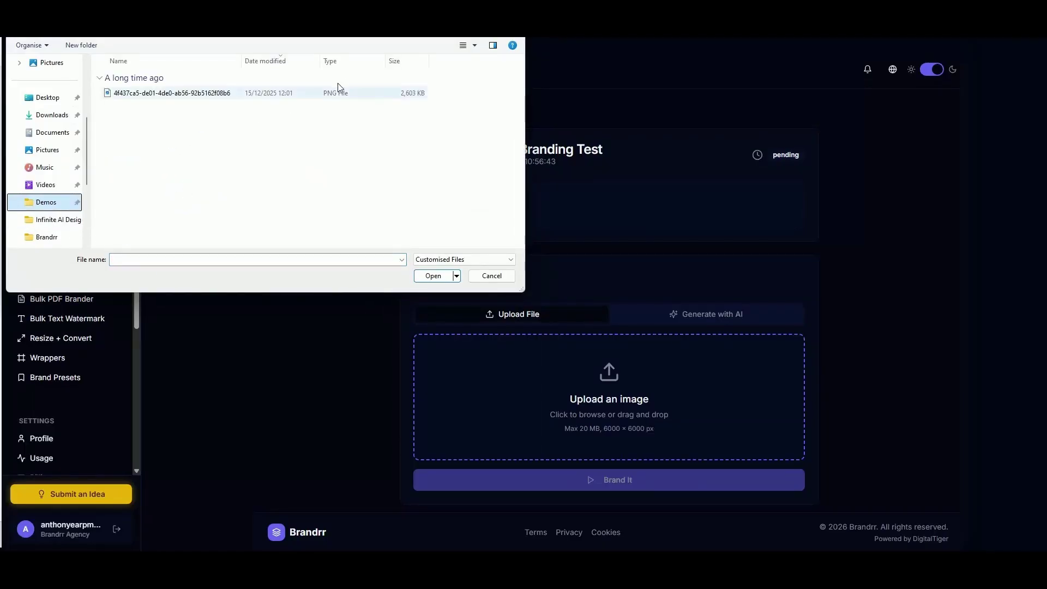
click(474, 50)
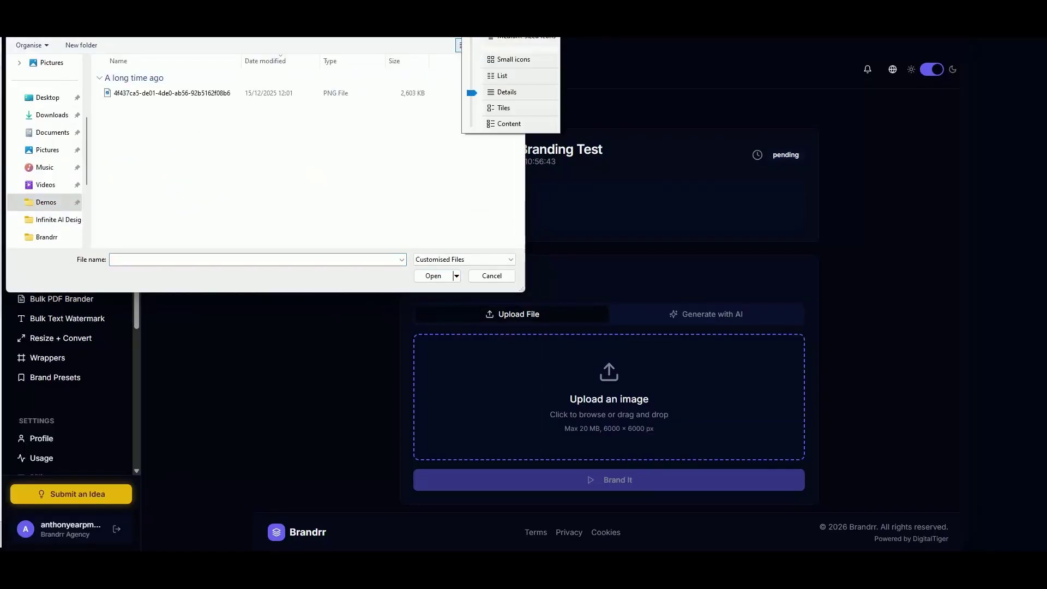
click(499, 55)
click(118, 124)
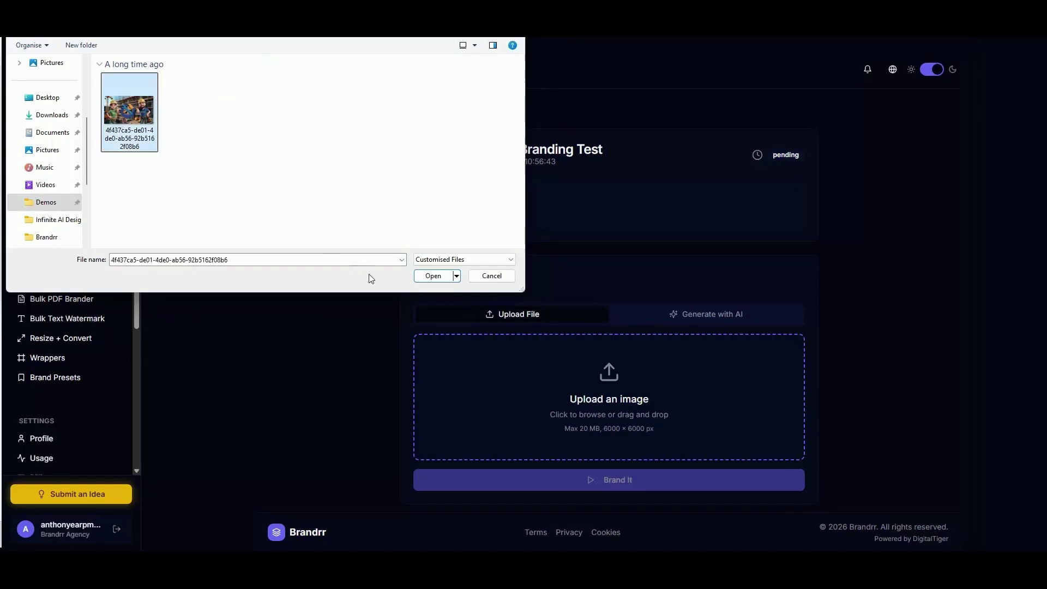
click(433, 276)
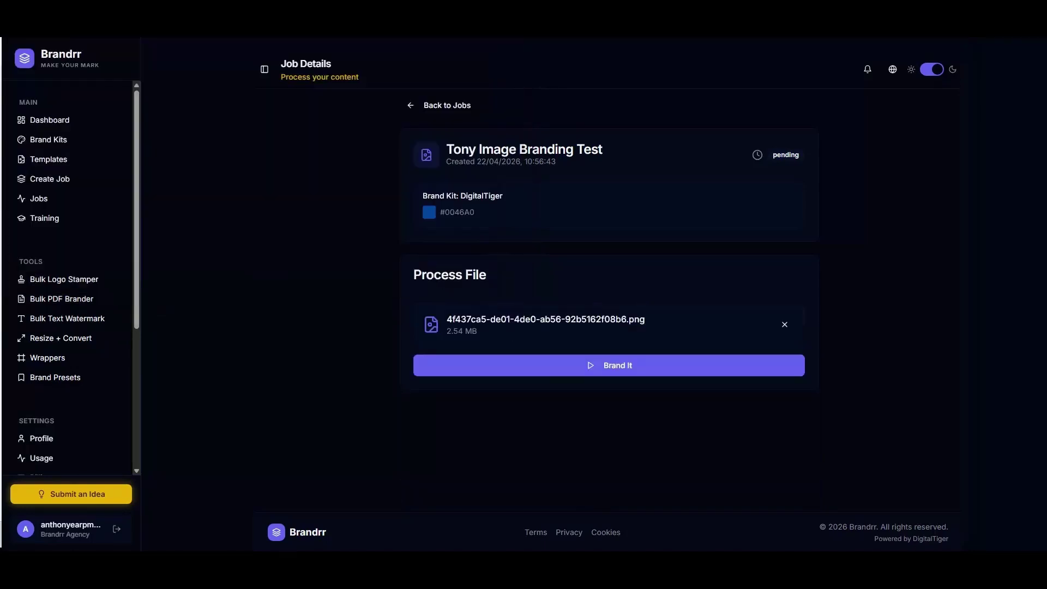
- Brand the uploaded image, review the output, and return to the jobs list without saving the processed file
click(617, 367)
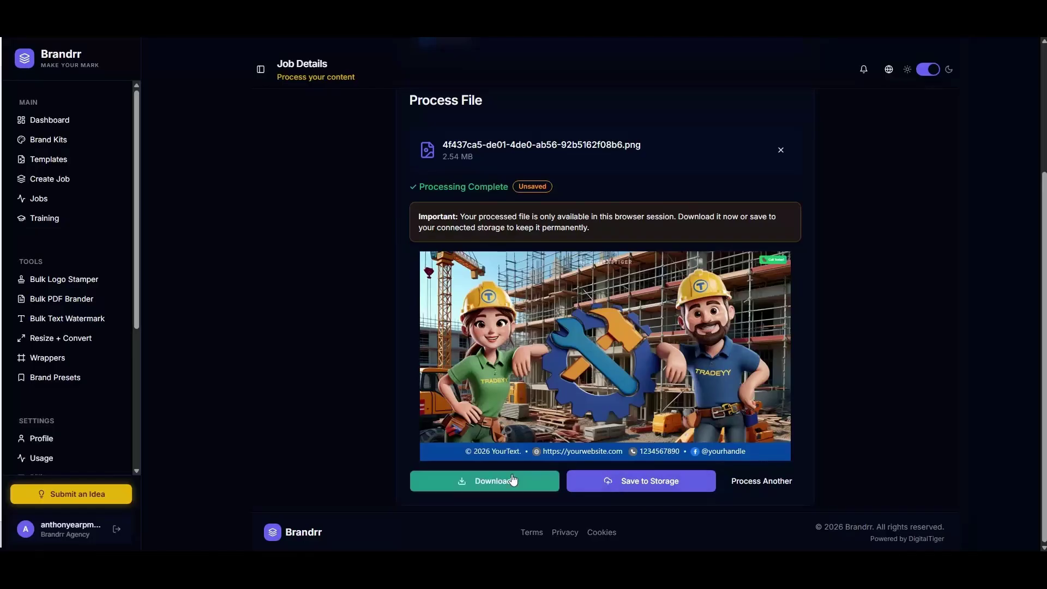
scroll(643, 488, up, 3)
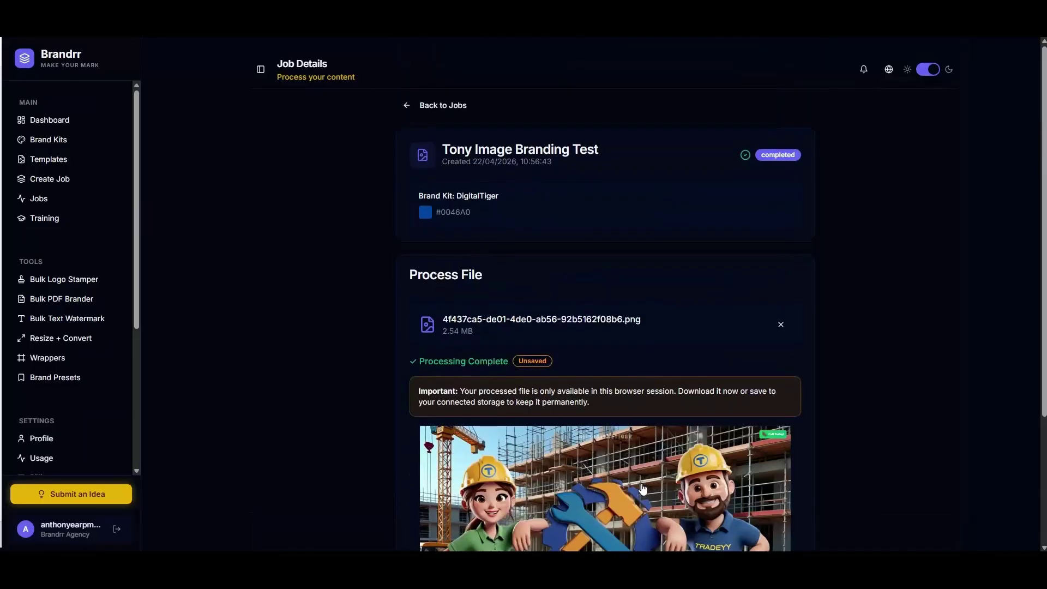
click(441, 104)
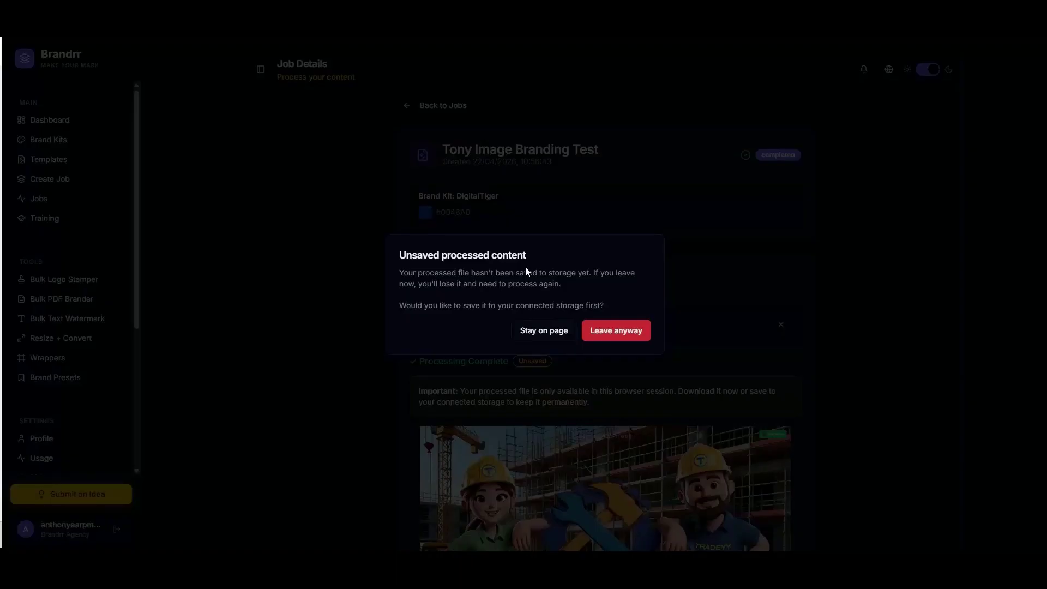
click(604, 333)
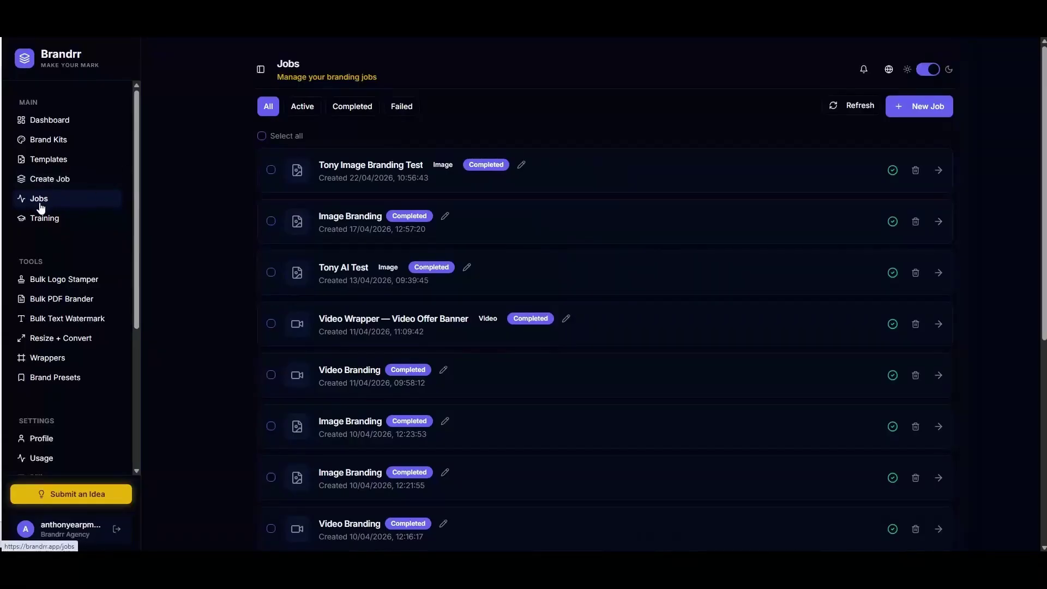
- Look through the whole jobs list, select all jobs to view the bulk delete option, and clear the selection
scroll(214, 254, down, 10)
scroll(212, 255, up, 8)
scroll(211, 255, up, 1)
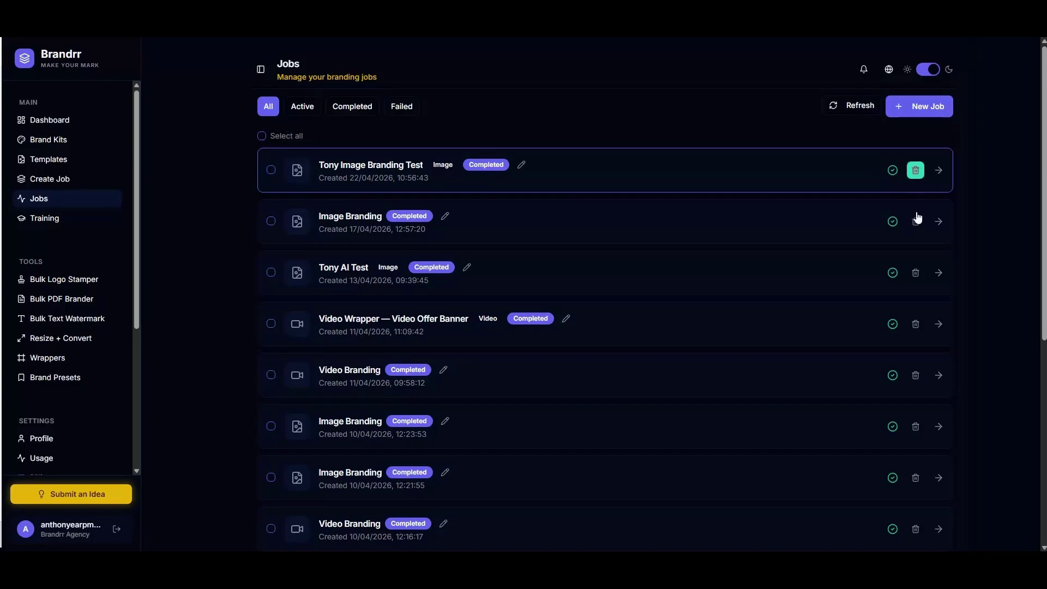
click(262, 137)
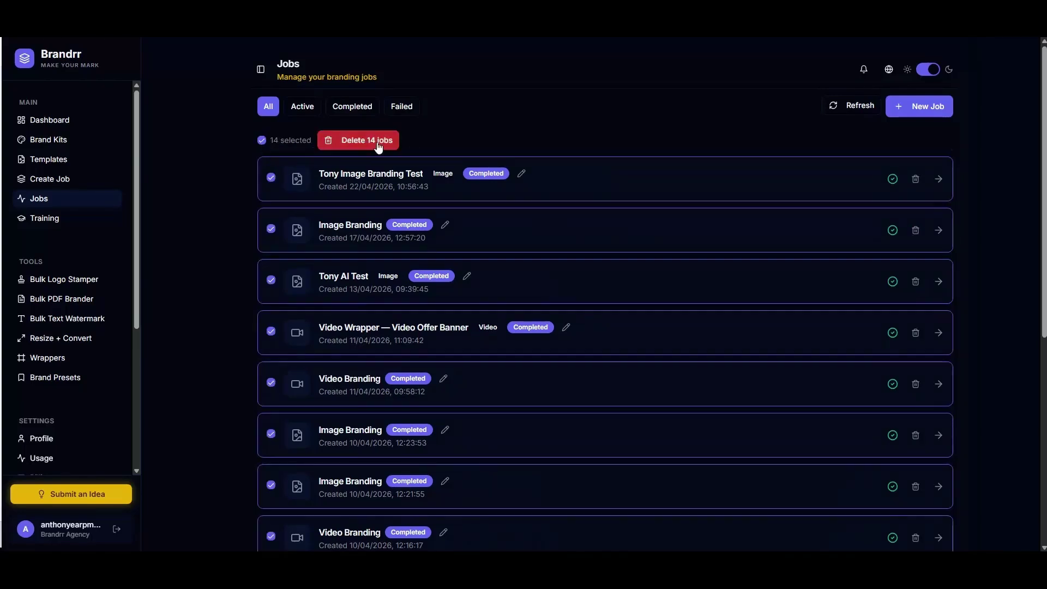
click(261, 141)
- View the jobs filtered by Active, Completed and Failed status, and show all jobs again
click(304, 109)
click(358, 111)
click(400, 112)
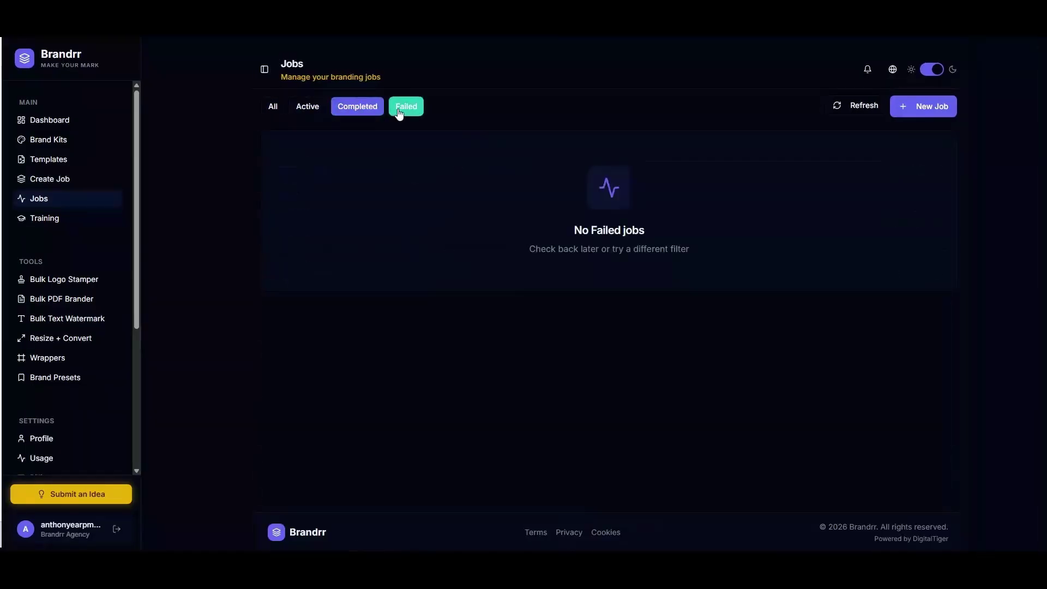
click(272, 111)
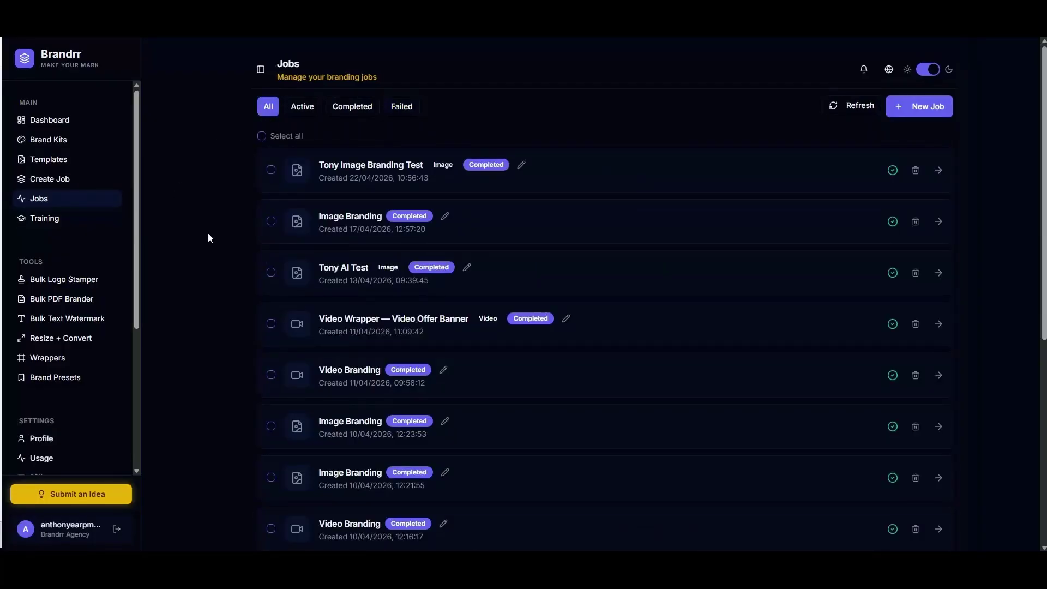
- Look over the video tutorials on the Training page and return to the dashboard
click(54, 221)
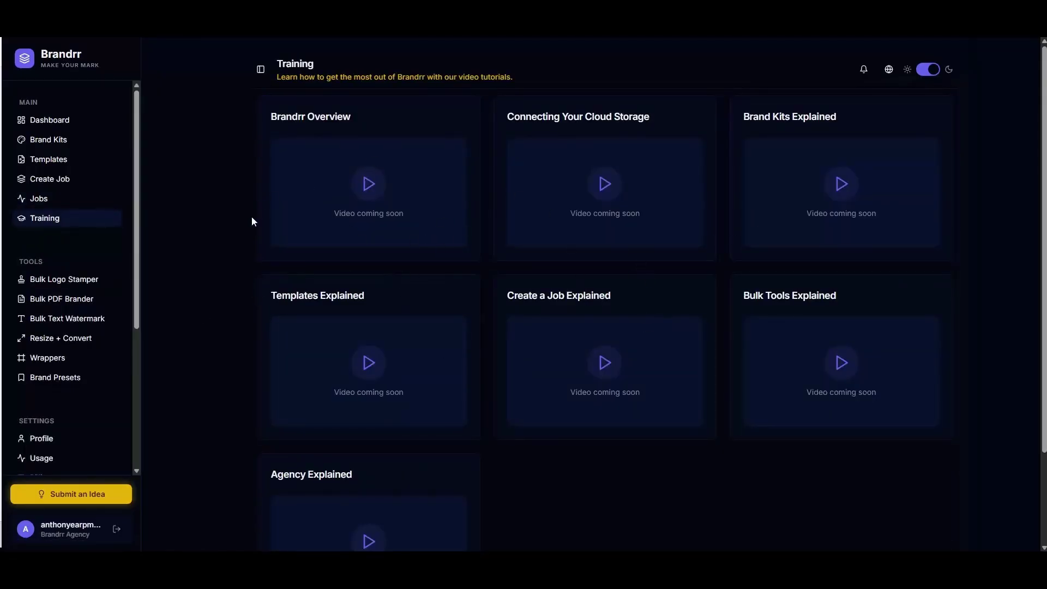
scroll(597, 433, down, 2)
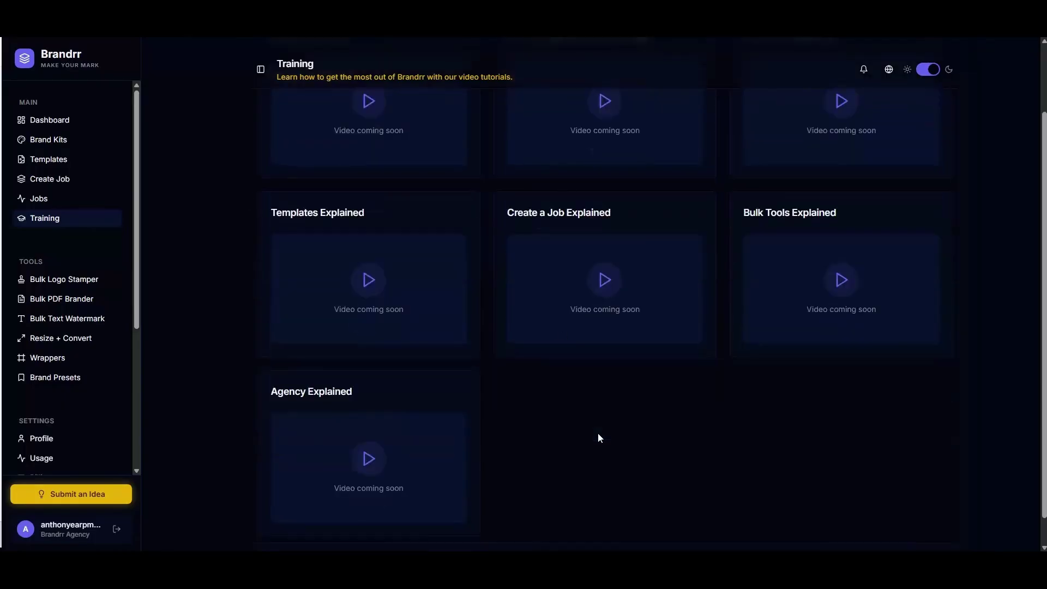
scroll(600, 434, up, 2)
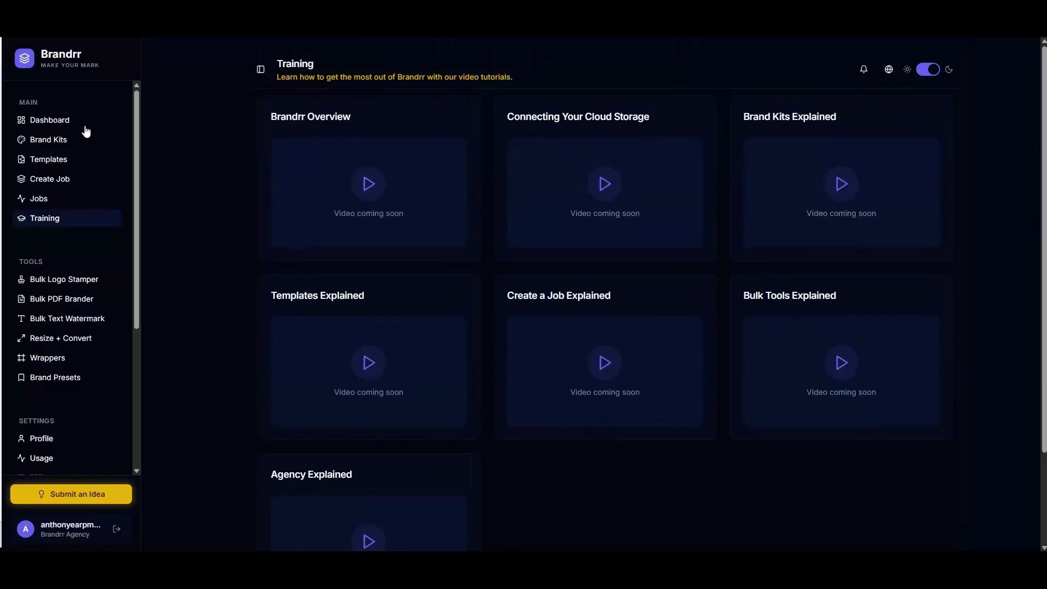
click(57, 121)
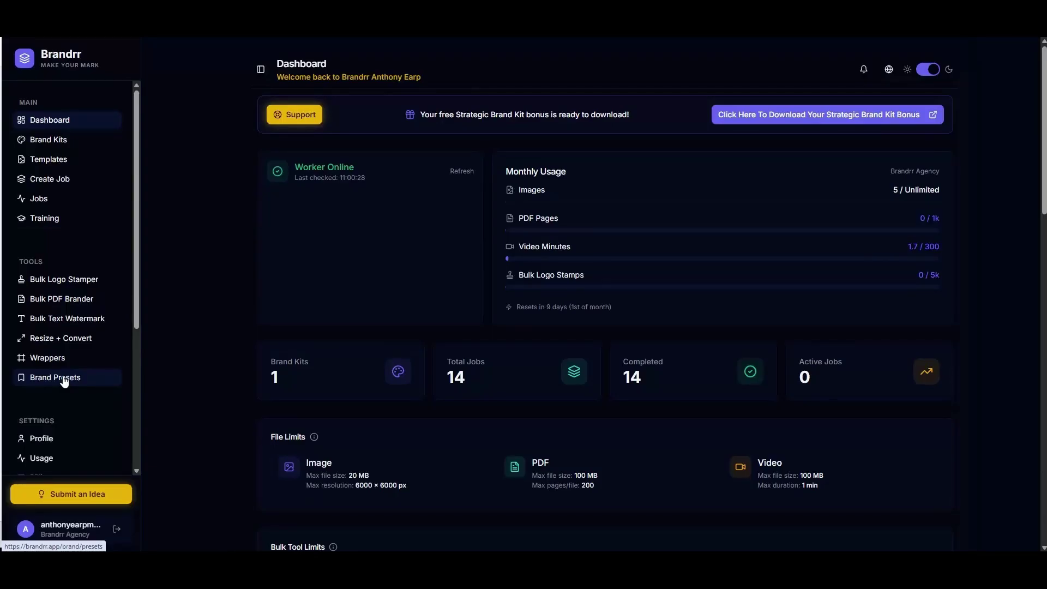
- Open the Bulk Logo Stamper and review its instructions and its upload, logo and placement sections
click(56, 281)
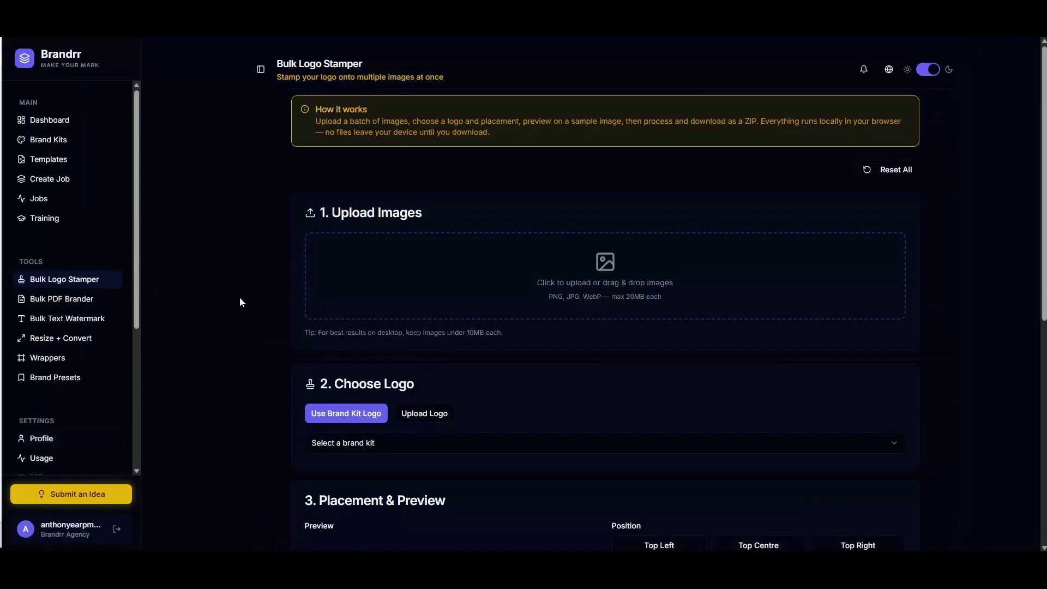
scroll(240, 302, down, 1)
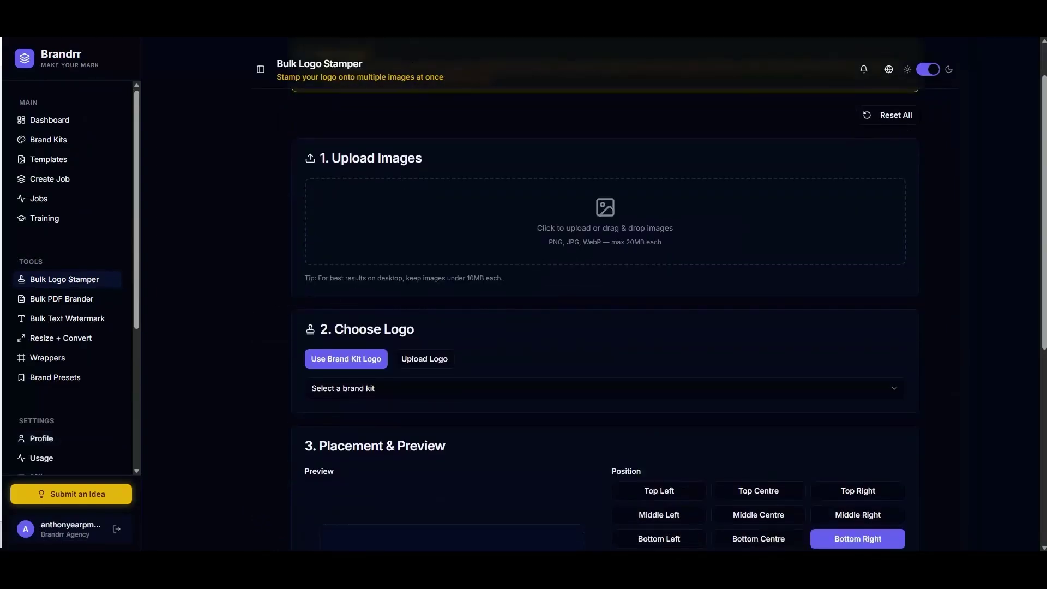
scroll(204, 269, up, 1)
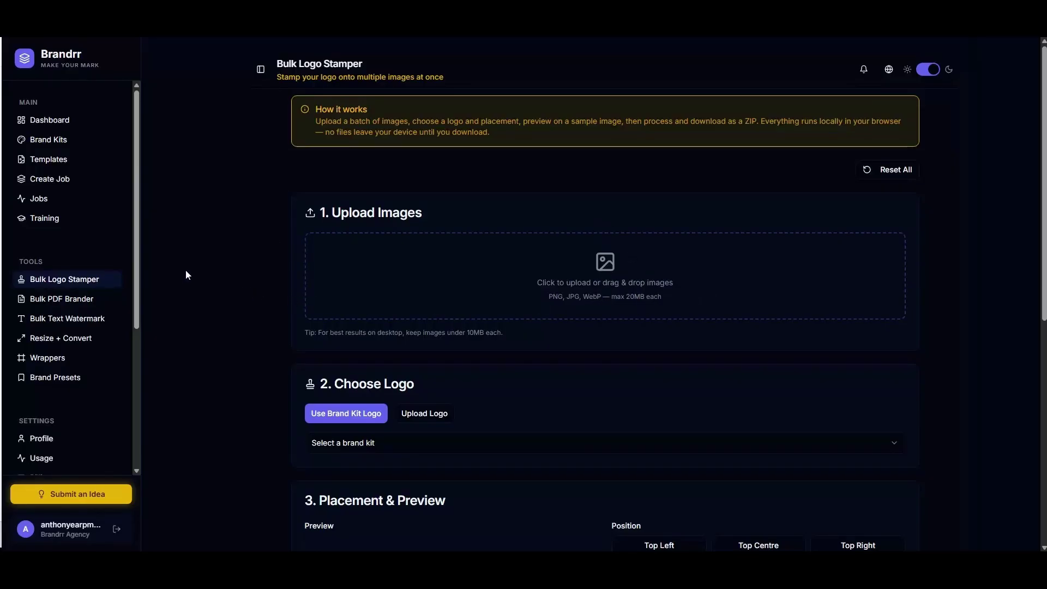
- Check the logo upload option and load the logo from the DigitalTiger brand kit as the stamp
scroll(186, 269, down, 2)
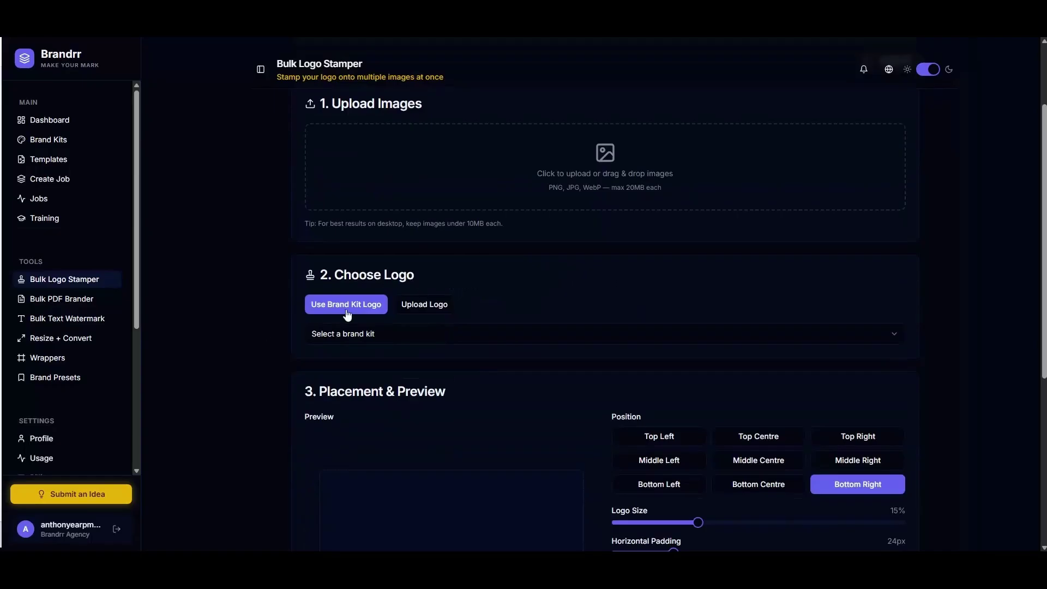
click(415, 313)
click(354, 307)
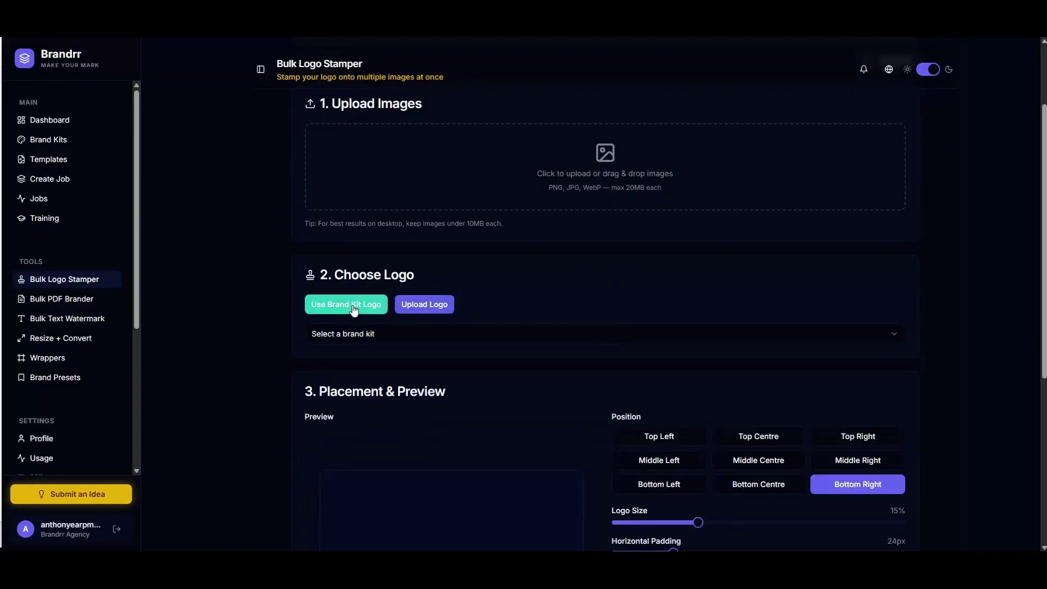
click(353, 342)
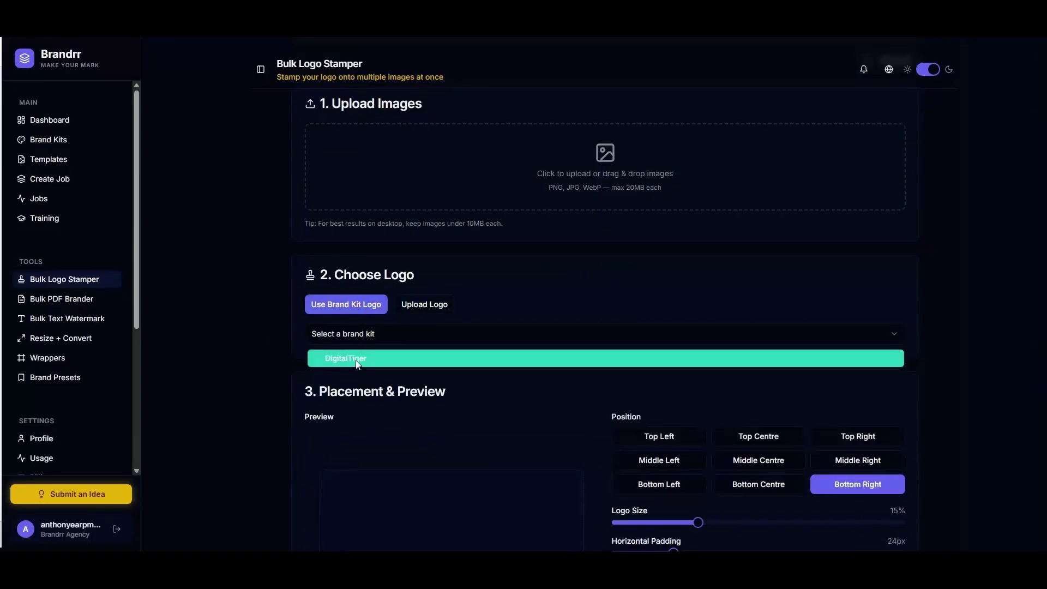
click(355, 358)
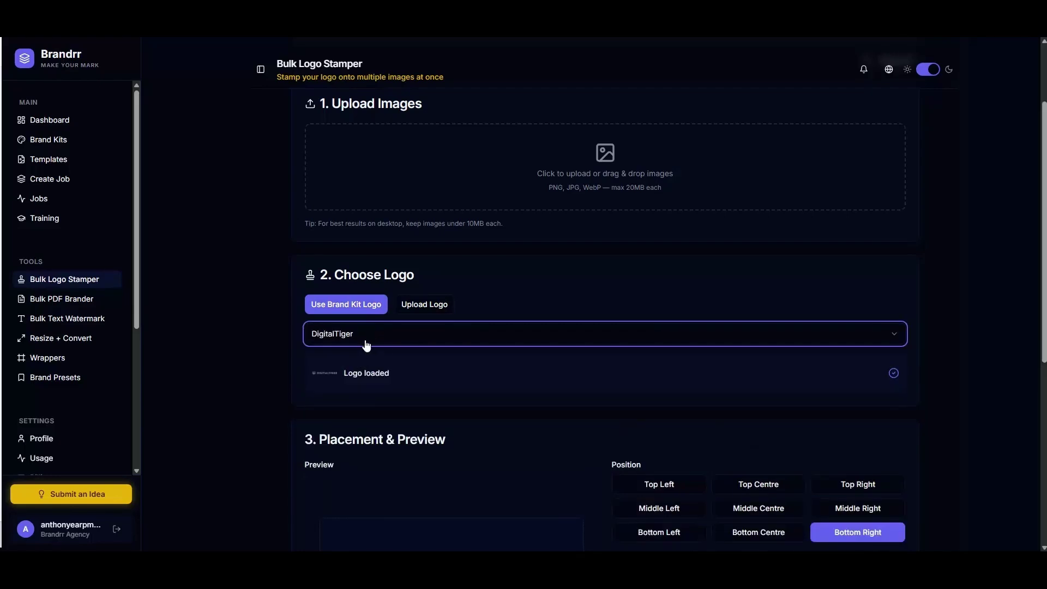
- Set the logo stamp's size to 10%, its horizontal padding to 26px and its vertical padding to 32px
click(249, 338)
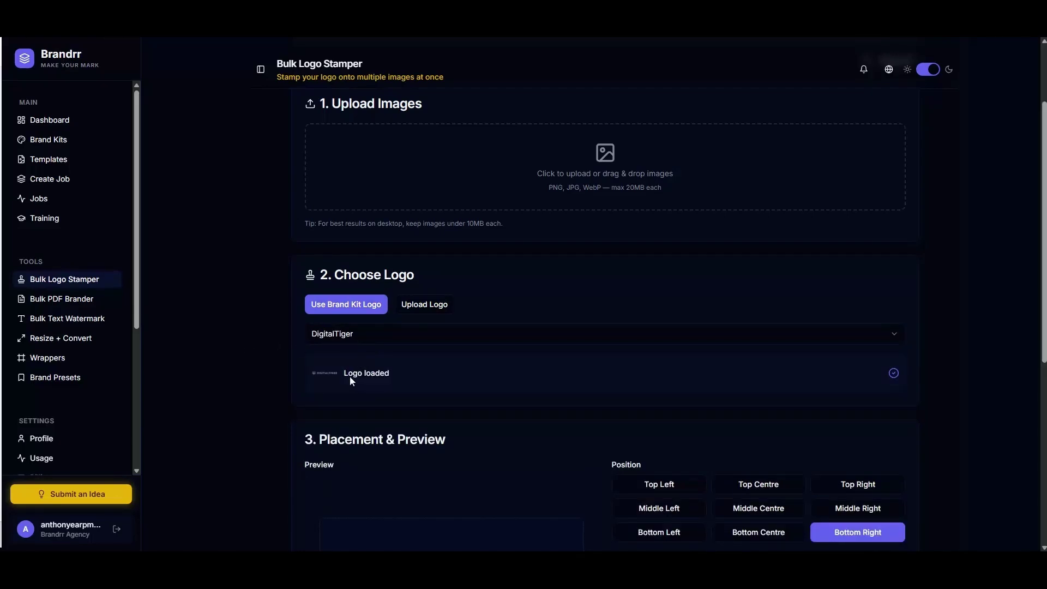
scroll(296, 364, down, 5)
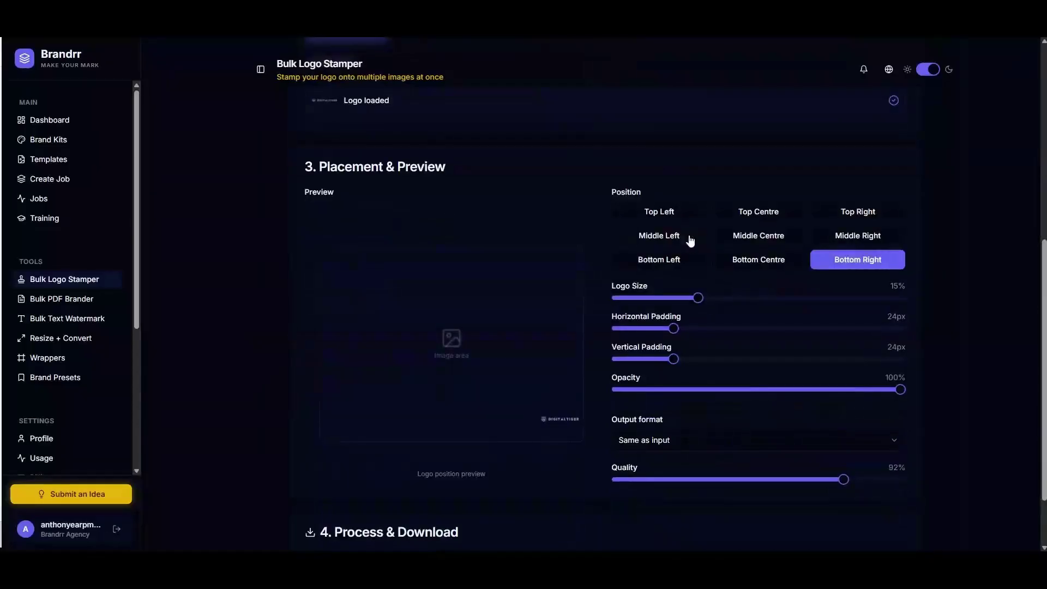
scroll(457, 323, down, 1)
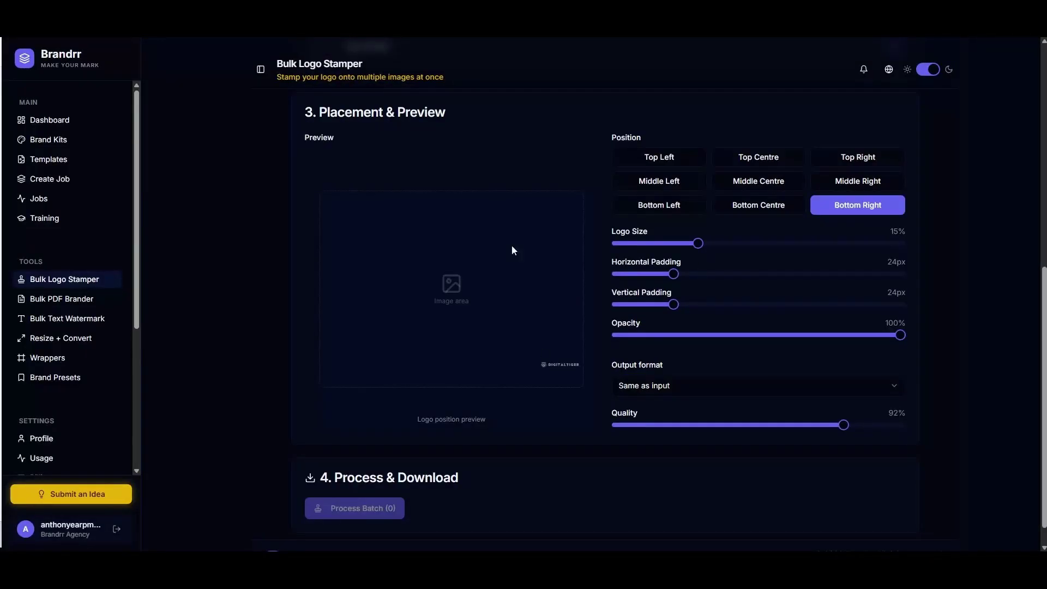
scroll(490, 289, up, 3)
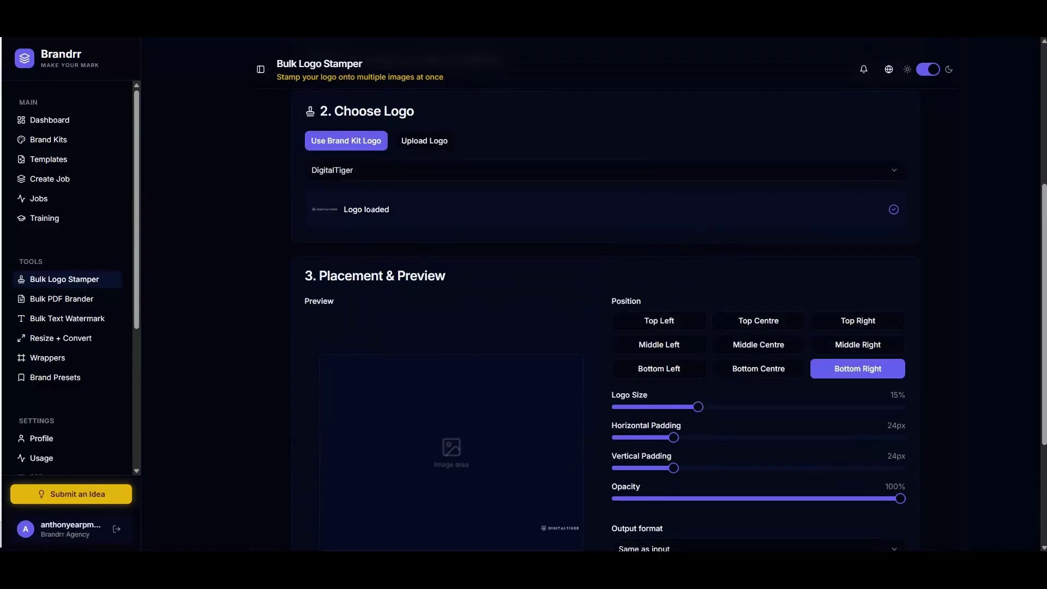
scroll(374, 216, down, 4)
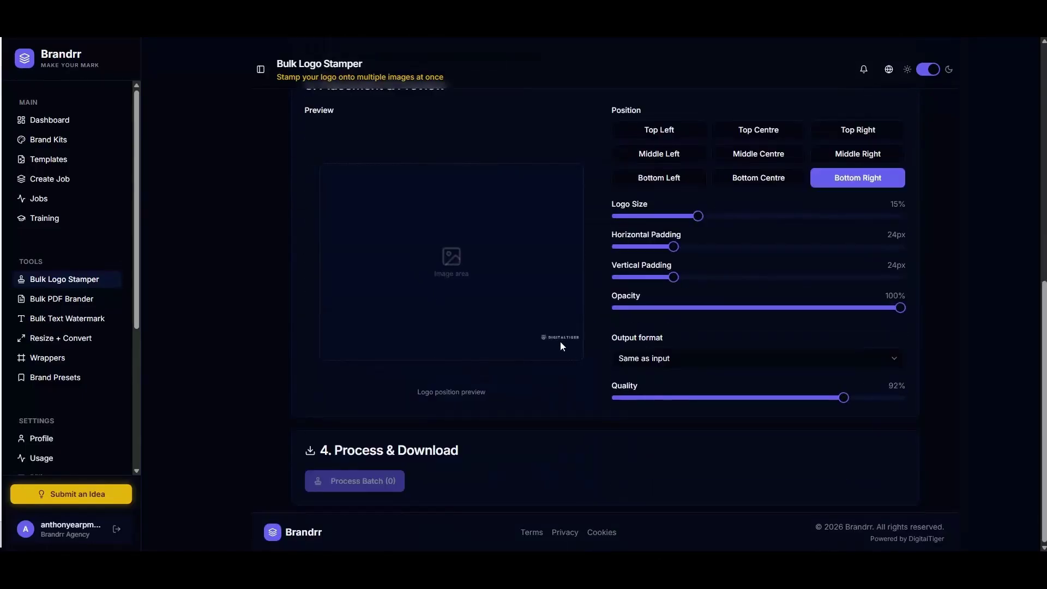
drag(700, 215, 692, 277)
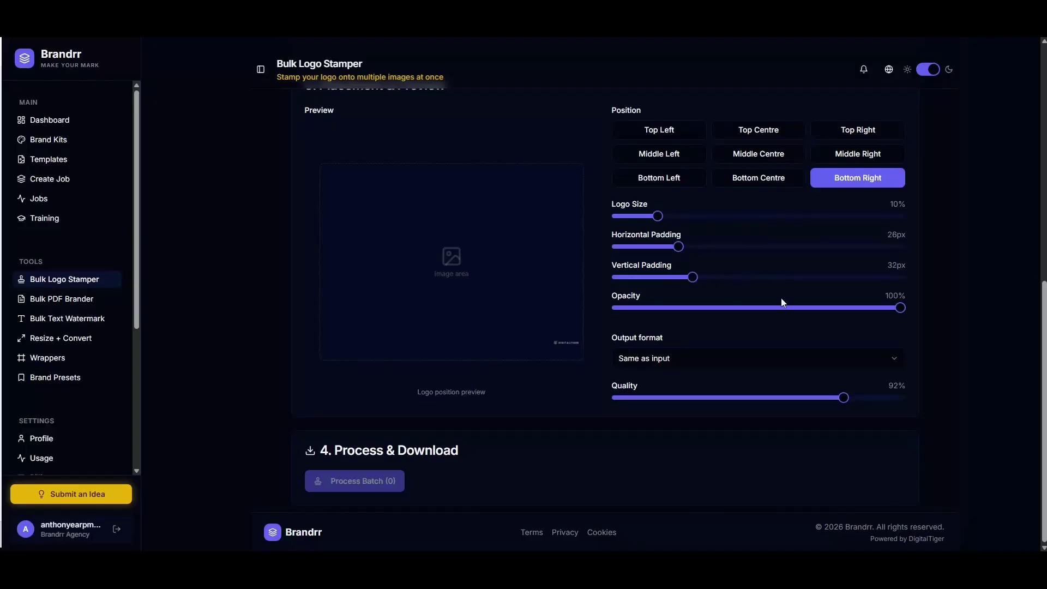
- Try a lower stamp opacity, restore it to 100%, and enlarge the logo size to 22%
drag(899, 307, 742, 308)
drag(830, 314, 897, 312)
drag(658, 216, 754, 217)
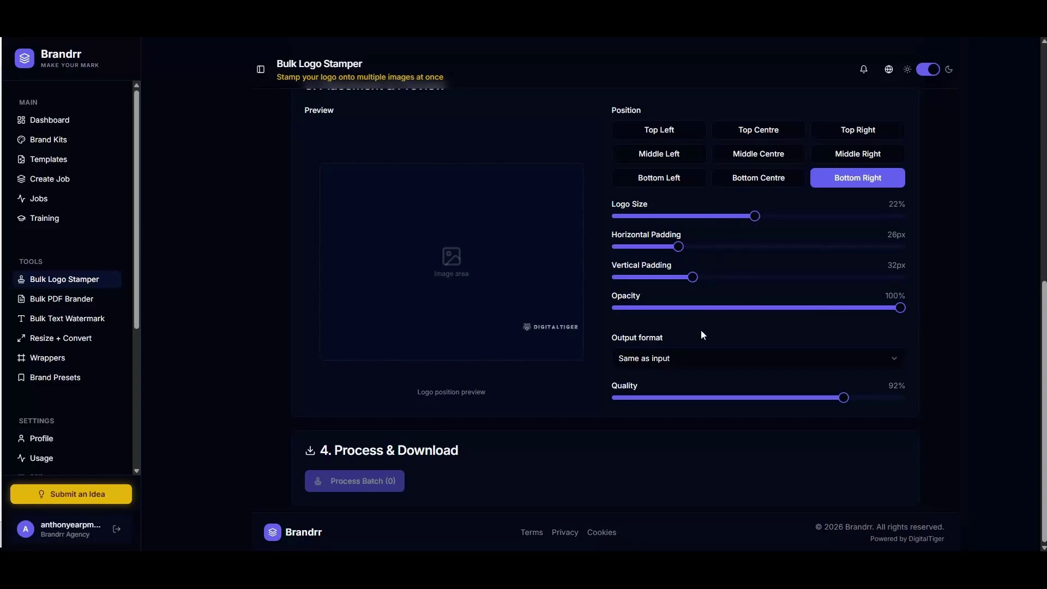
- Check the output format choices, keep Same as input, and set the stamped images' quality to 100%
click(668, 367)
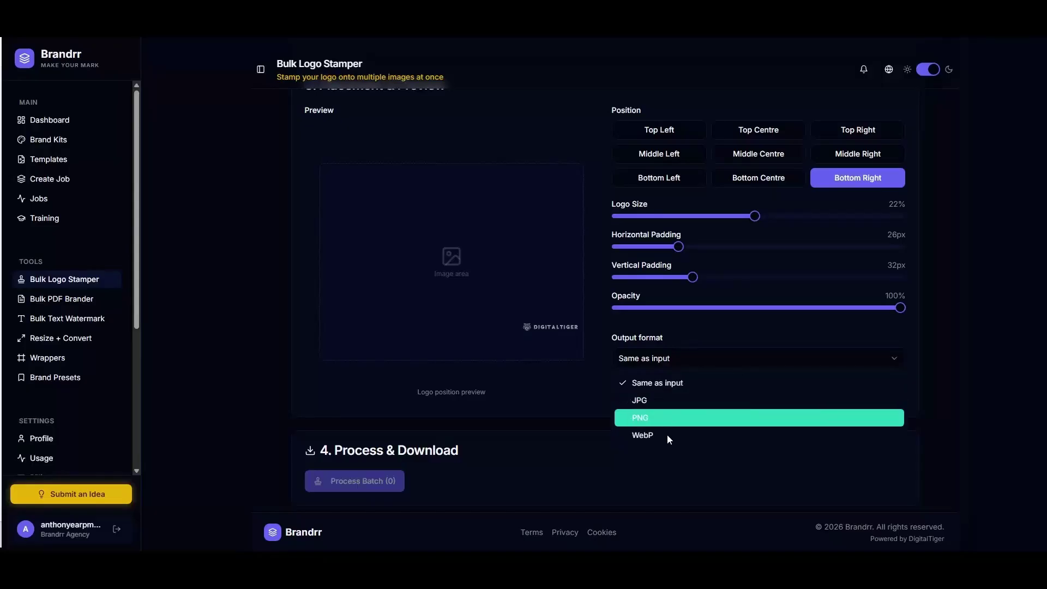
click(681, 400)
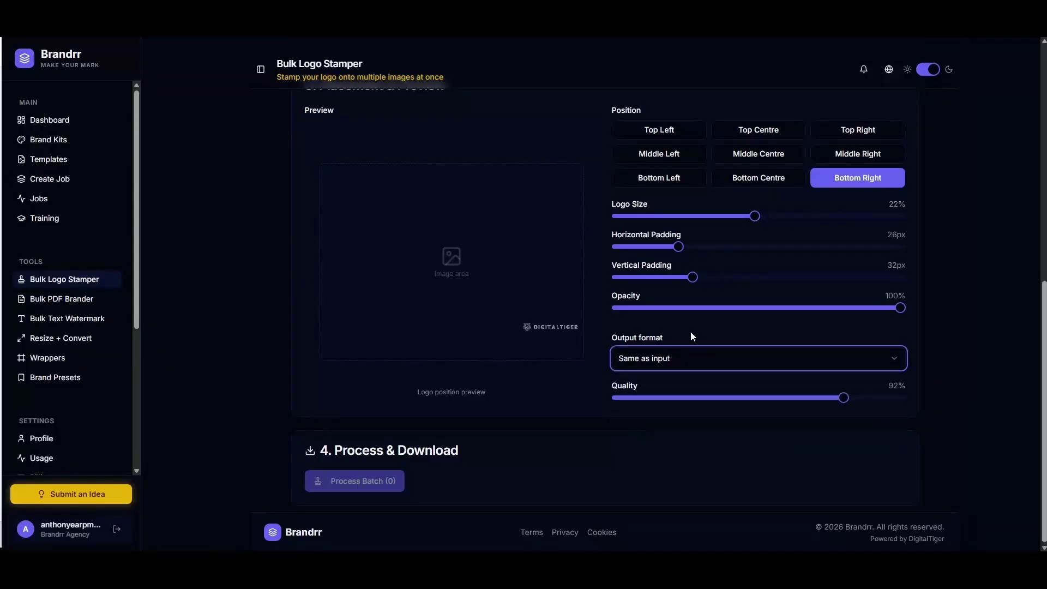
drag(841, 398, 924, 398)
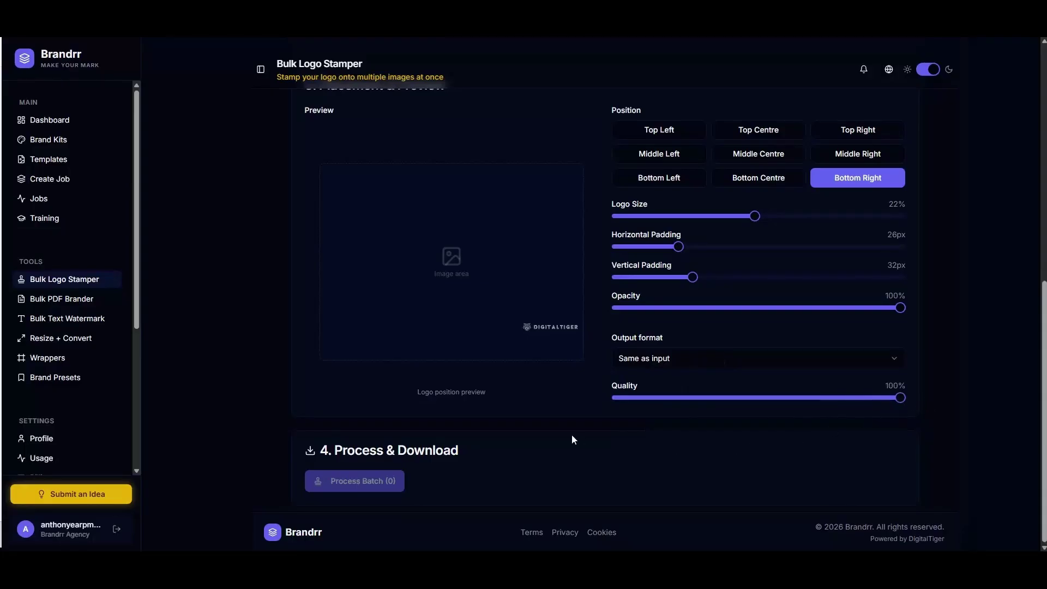
- Review the Bulk Logo Stamper's image upload, logo choice, placement preview and processing sections
scroll(538, 435, up, 3)
scroll(491, 447, down, 3)
scroll(490, 423, up, 4)
scroll(528, 245, up, 3)
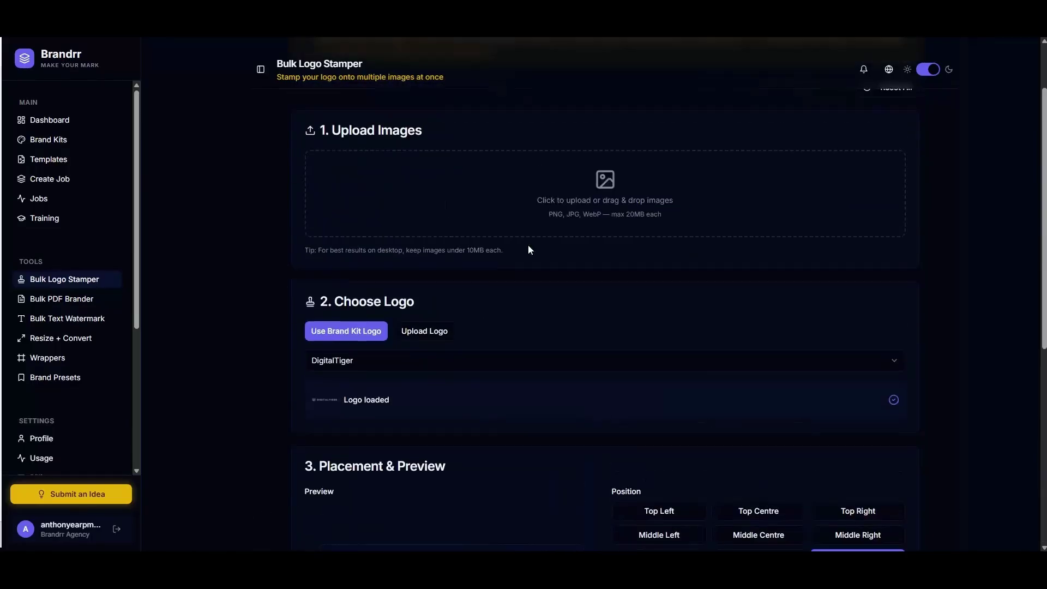
scroll(568, 224, down, 3)
scroll(567, 228, down, 4)
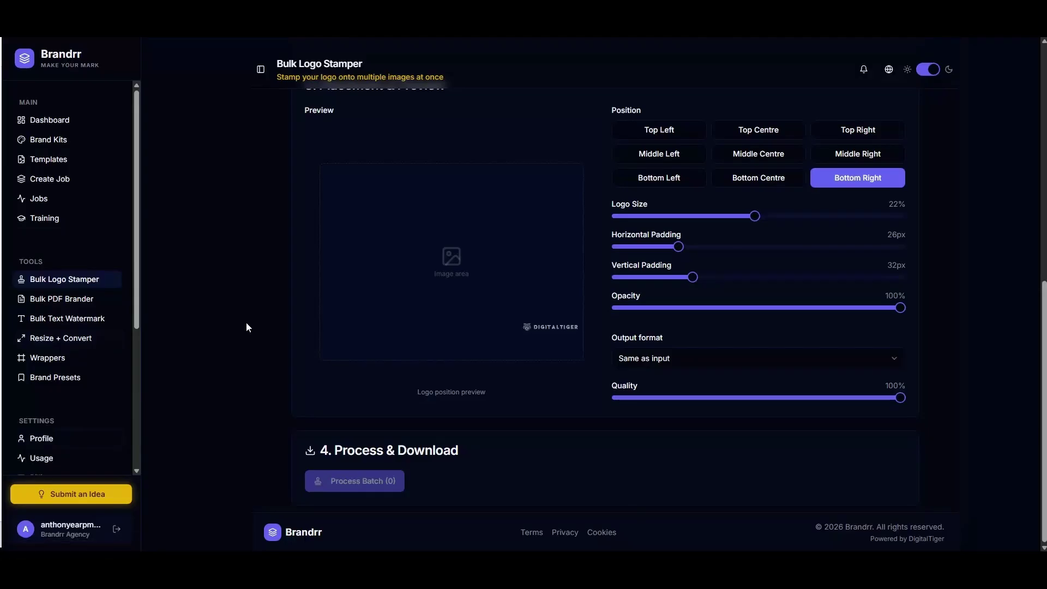
scroll(247, 328, up, 5)
scroll(247, 334, up, 4)
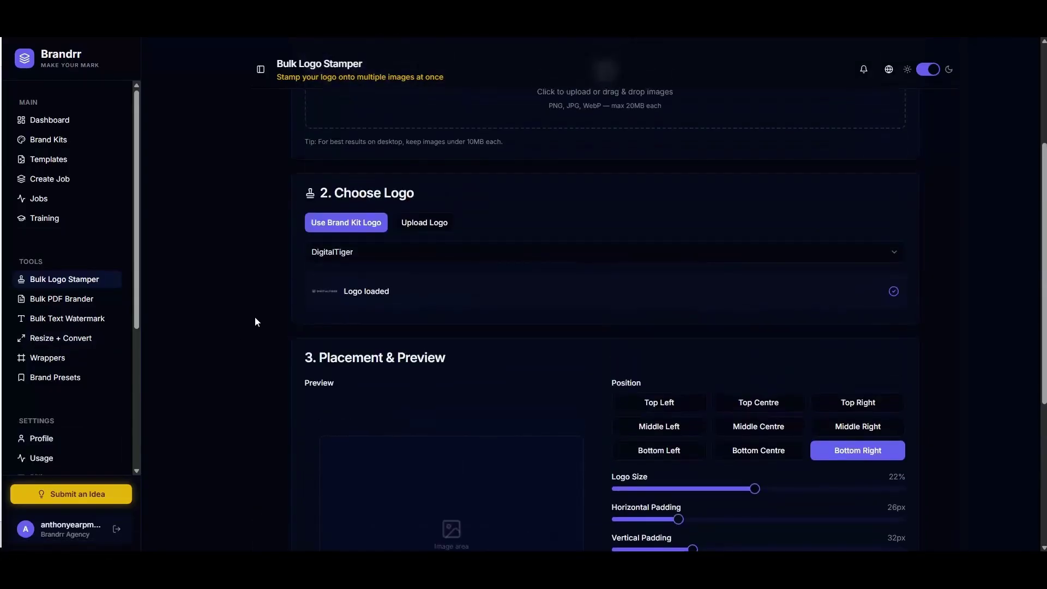
scroll(161, 382, down, 6)
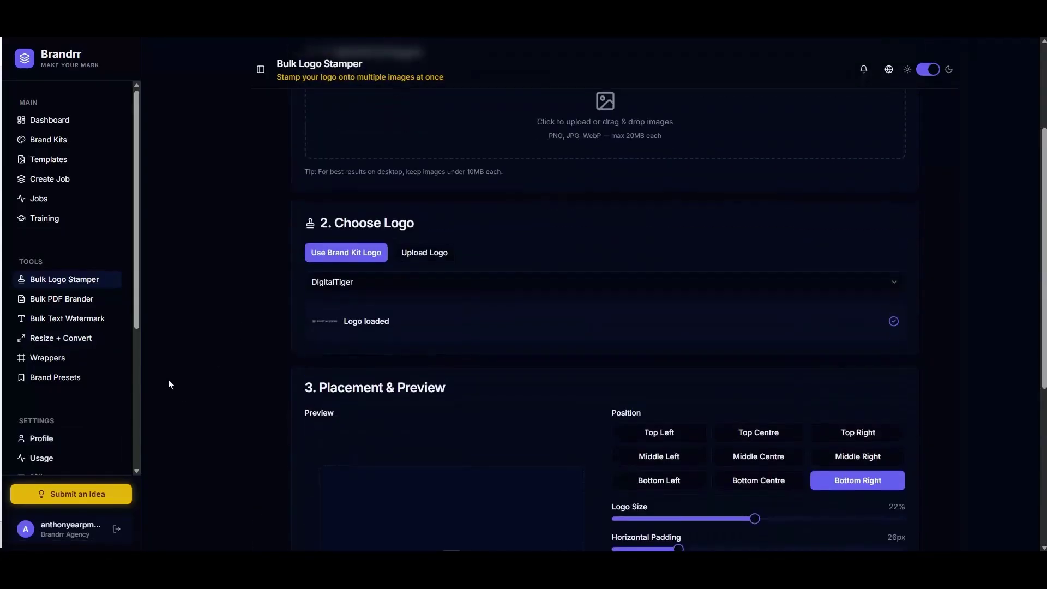
scroll(262, 441, down, 3)
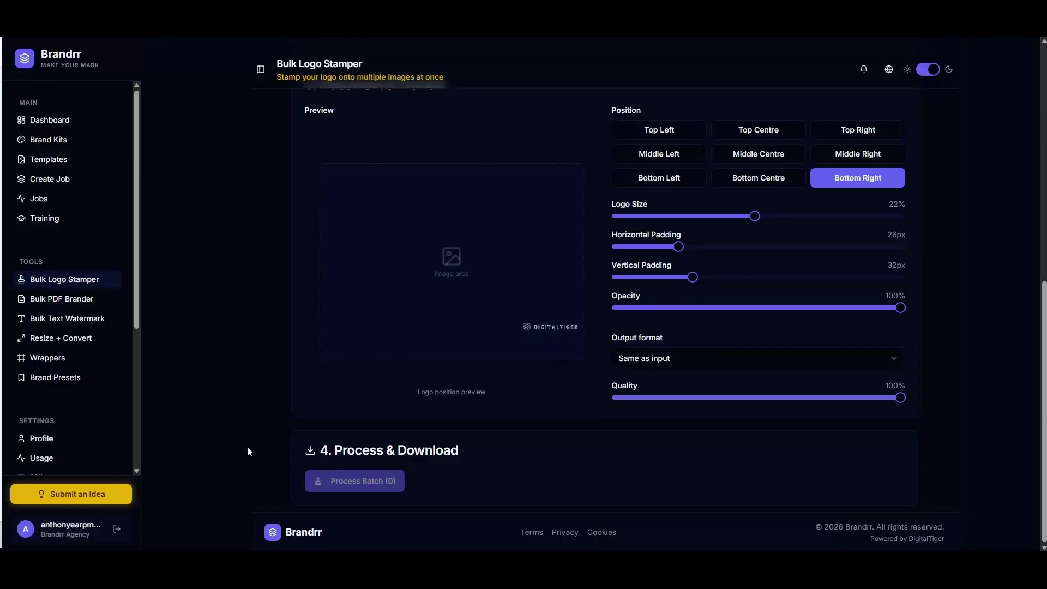
- Open the Bulk PDF Brander and review its upload, brand kit and template, and branding options sections
click(70, 301)
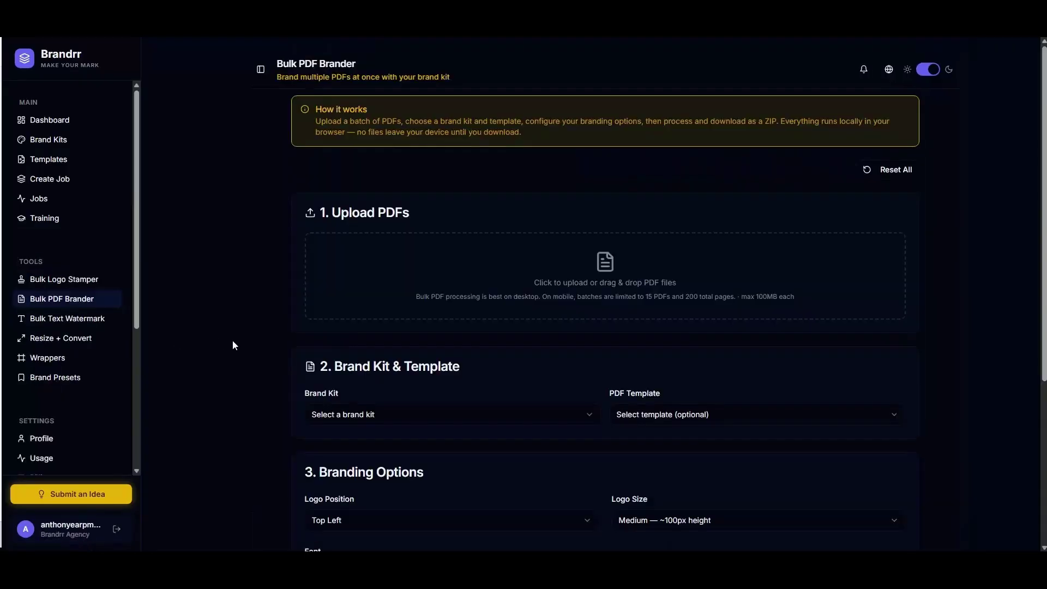
scroll(230, 341, down, 1)
scroll(231, 346, down, 1)
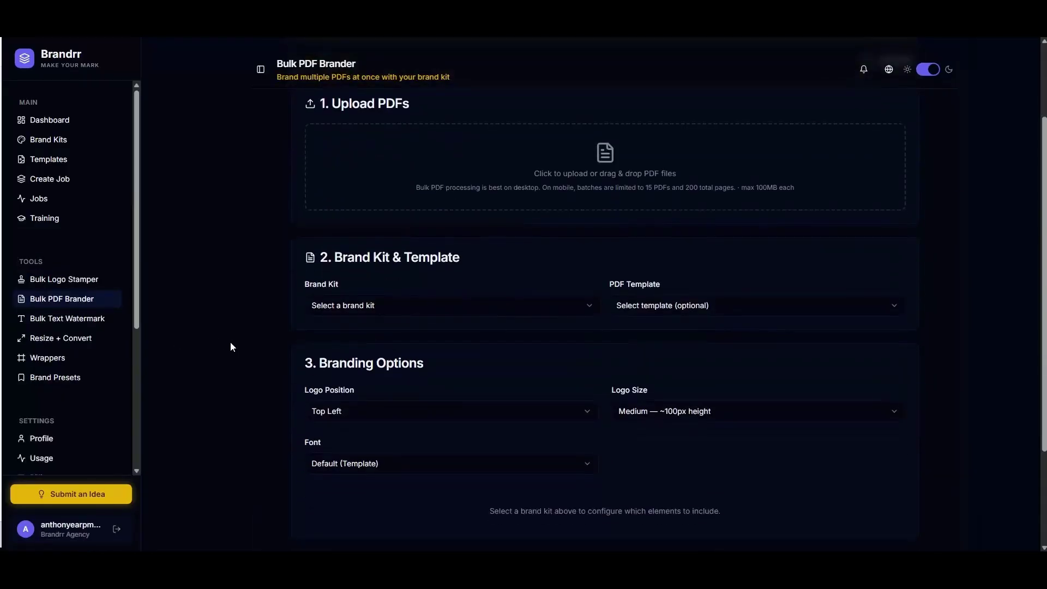
scroll(230, 347, down, 2)
scroll(231, 342, down, 1)
scroll(231, 343, up, 2)
- Open Bulk Text Watermark and look over its upload, text styling, placement and output sections
click(82, 318)
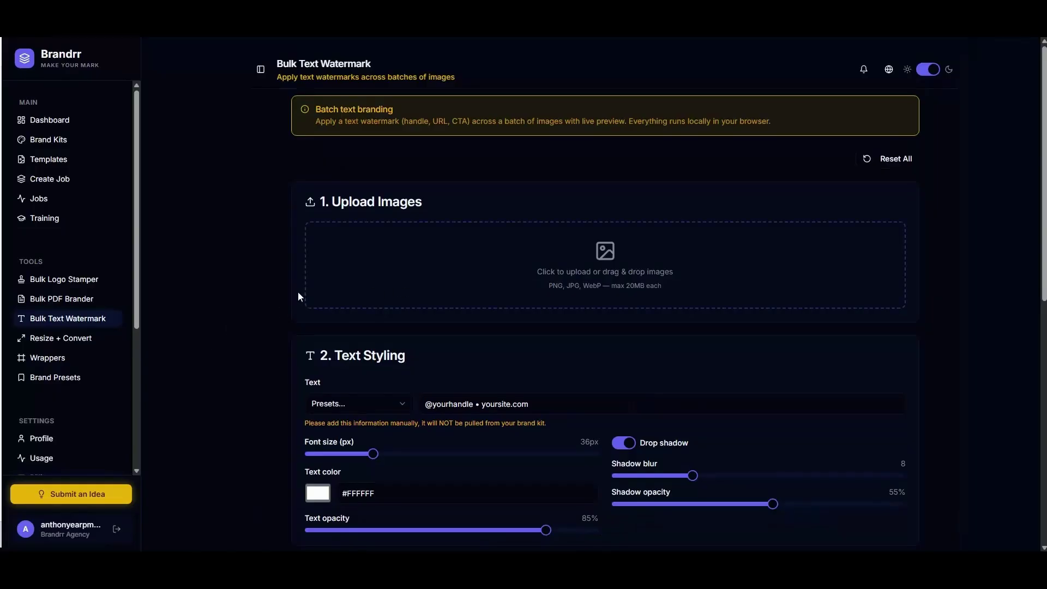
scroll(289, 300, down, 3)
scroll(283, 302, down, 6)
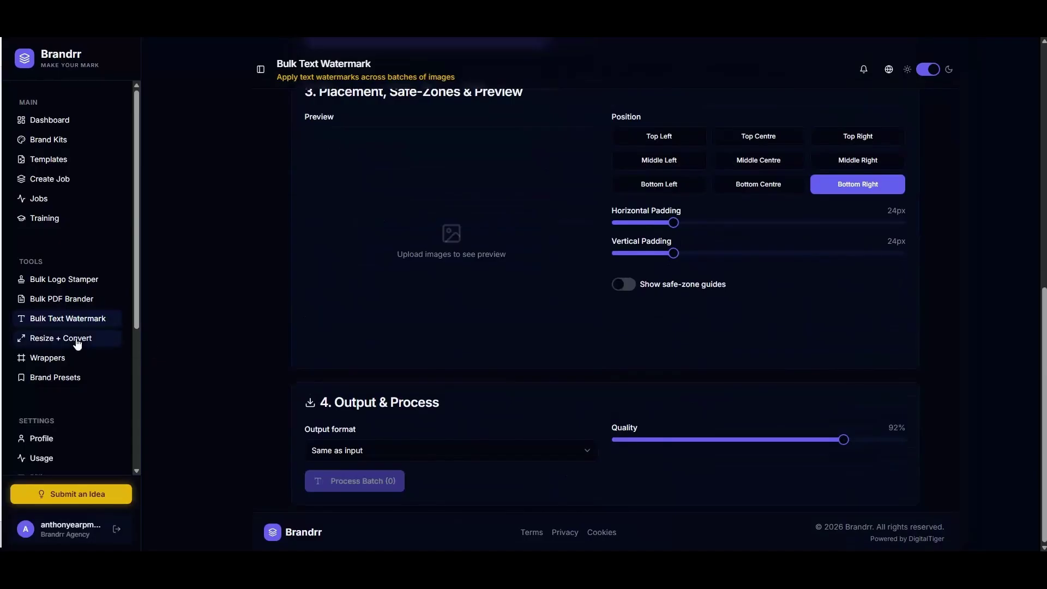
- Open Resize + Convert and check the available resize modes and social media size presets
click(55, 338)
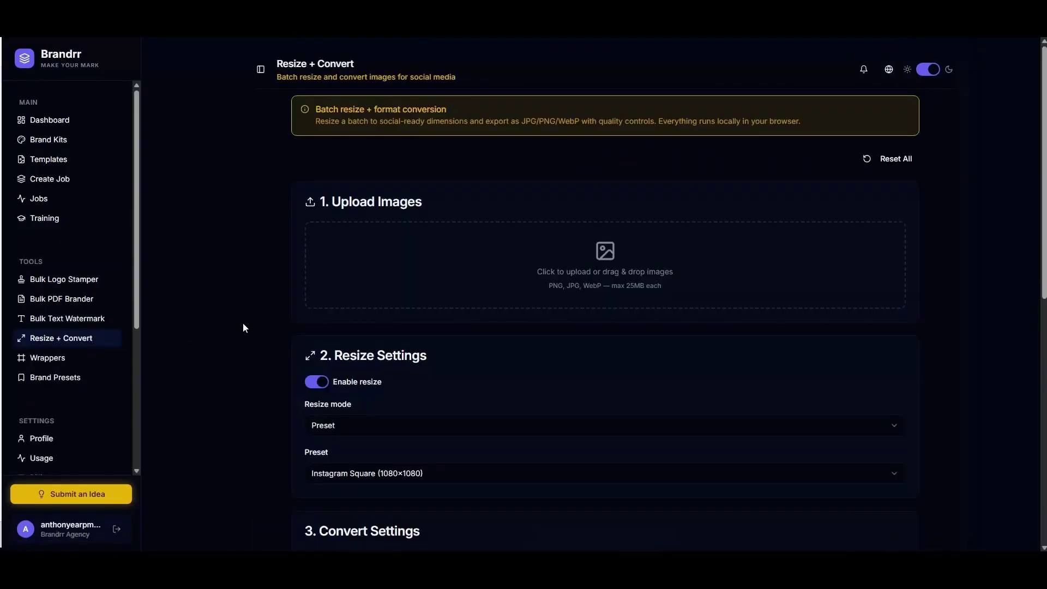
scroll(198, 314, down, 4)
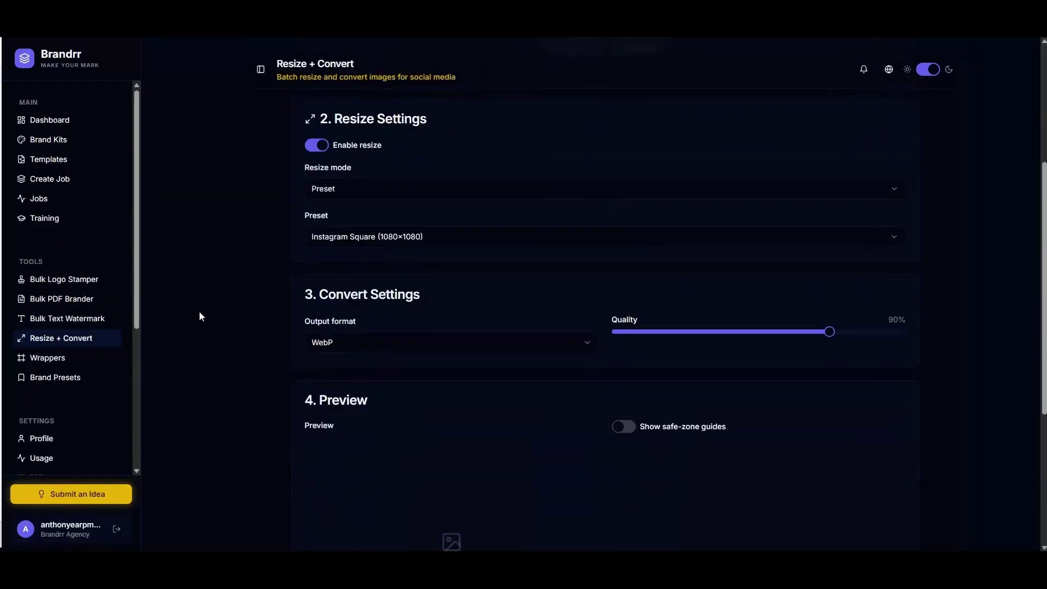
scroll(283, 256, up, 1)
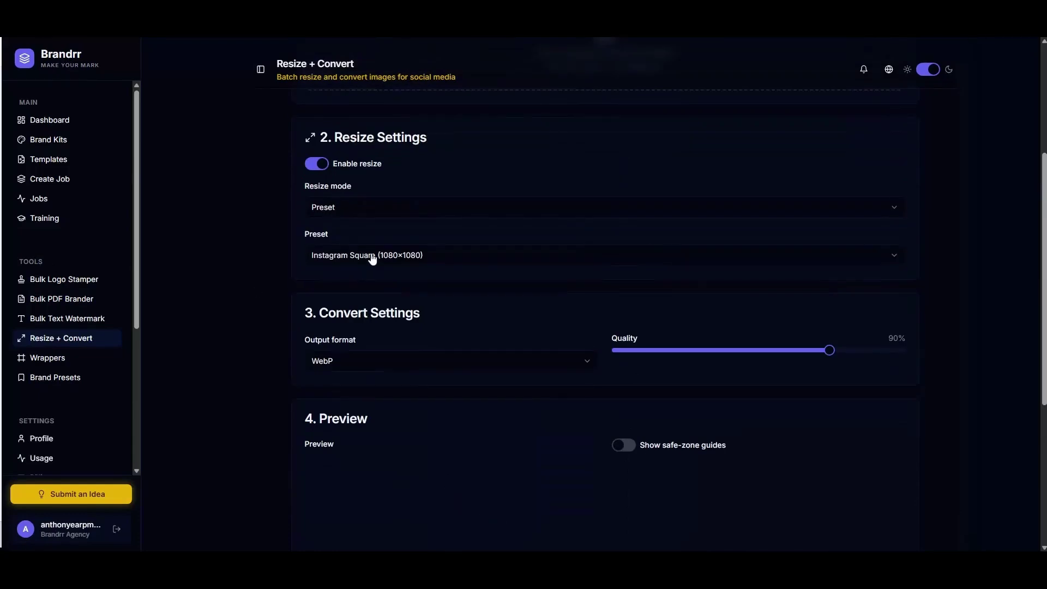
click(349, 214)
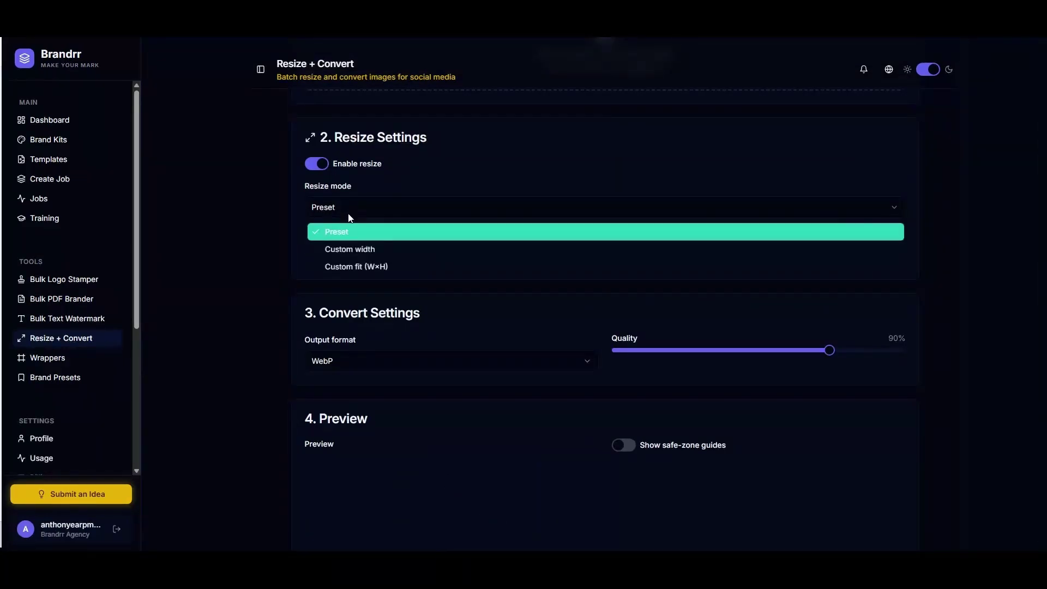
click(260, 265)
click(350, 262)
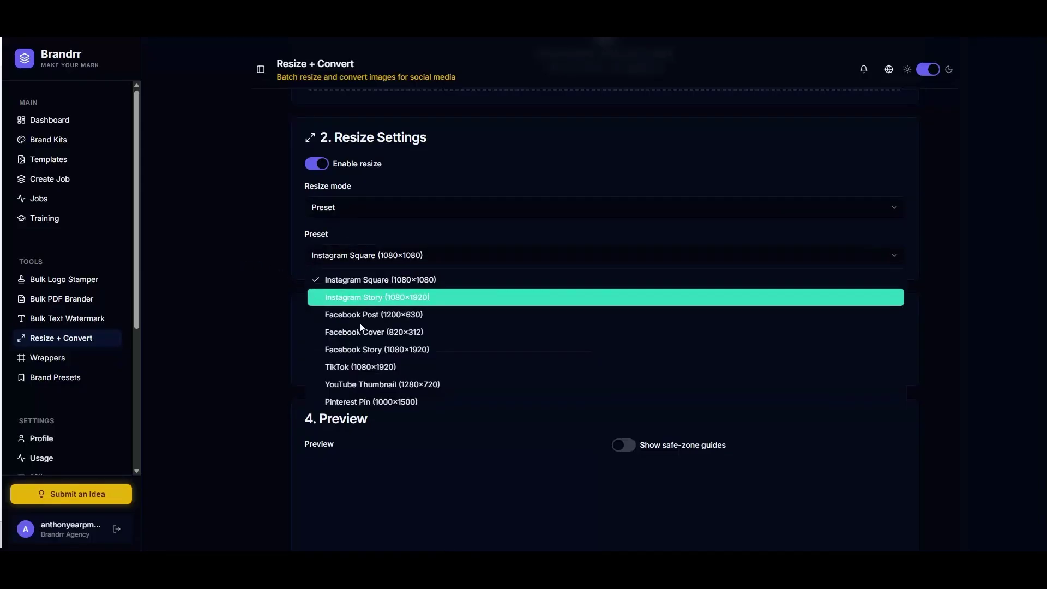
click(248, 295)
- Set the conversion output format to Same as input and the quality to 100%
scroll(247, 304, down, 2)
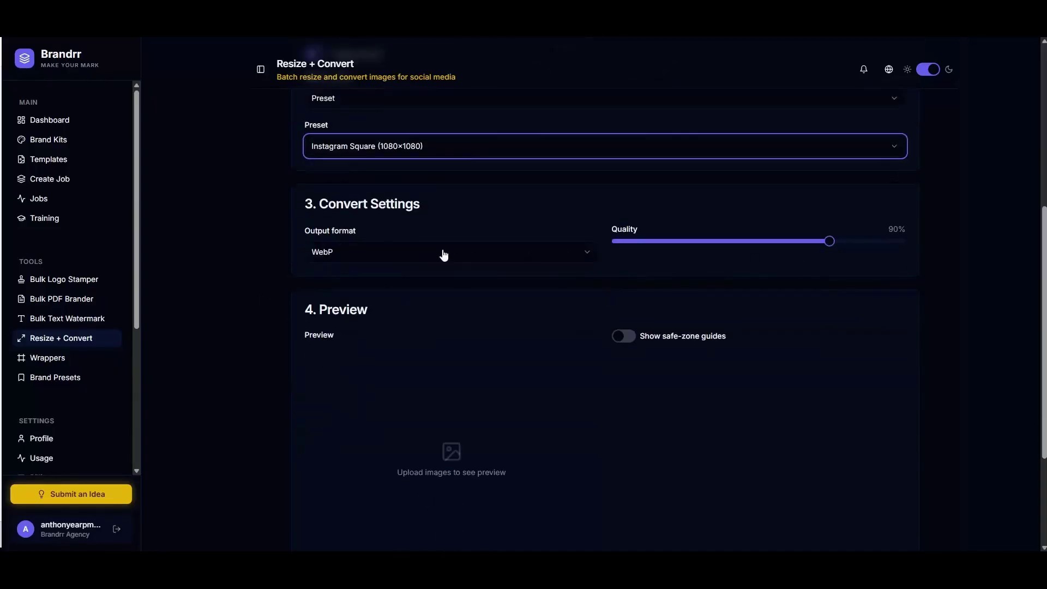
click(378, 252)
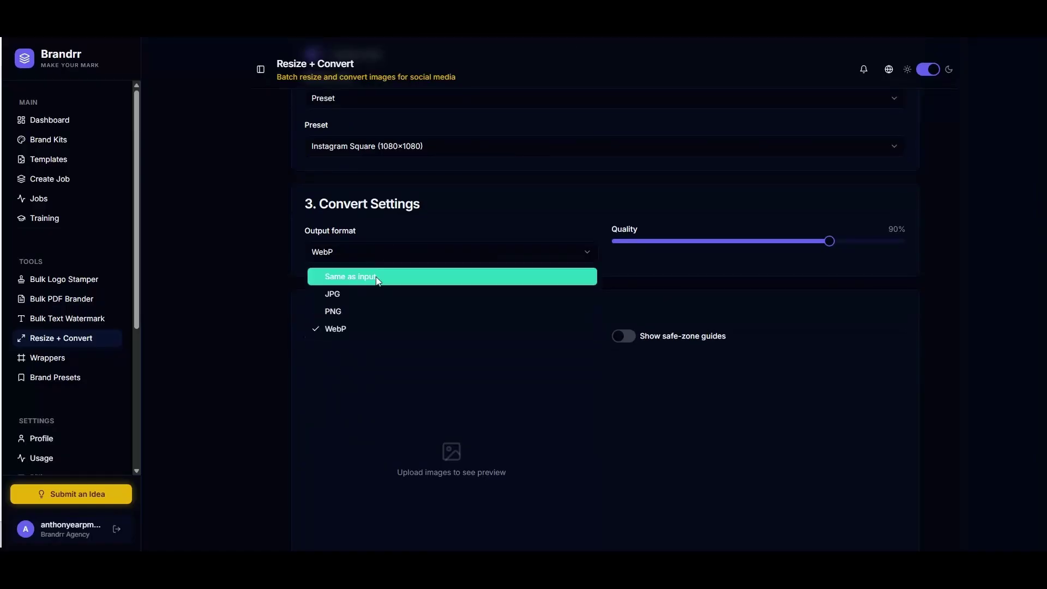
click(375, 277)
click(375, 258)
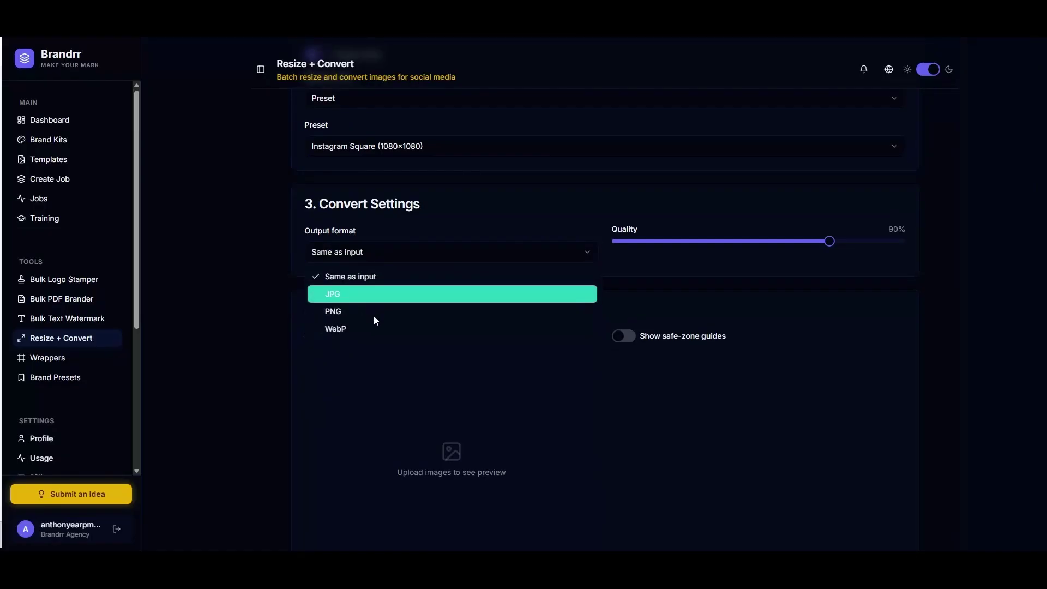
click(269, 264)
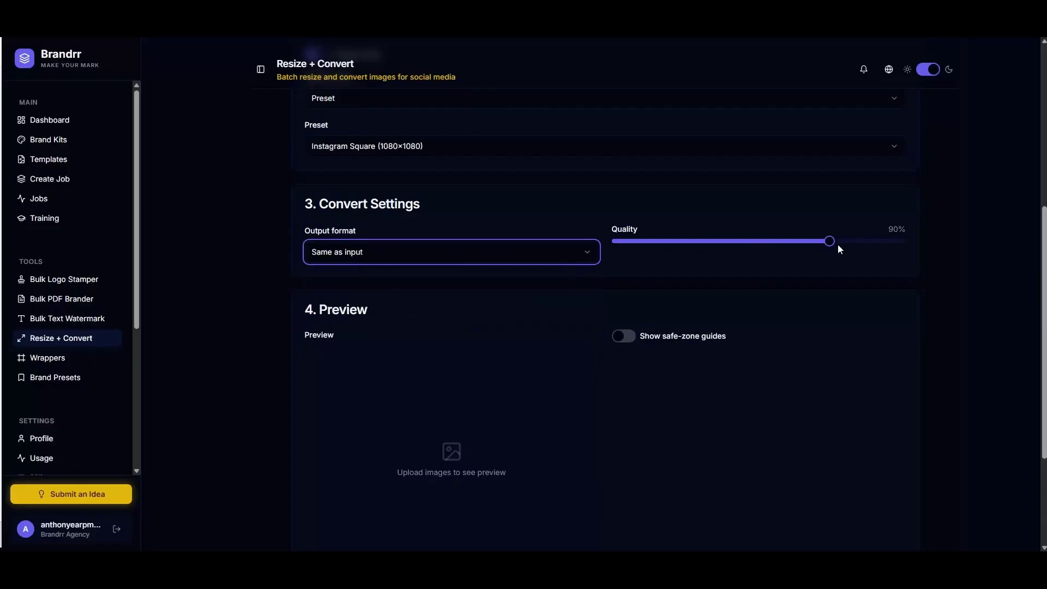
drag(836, 241, 937, 246)
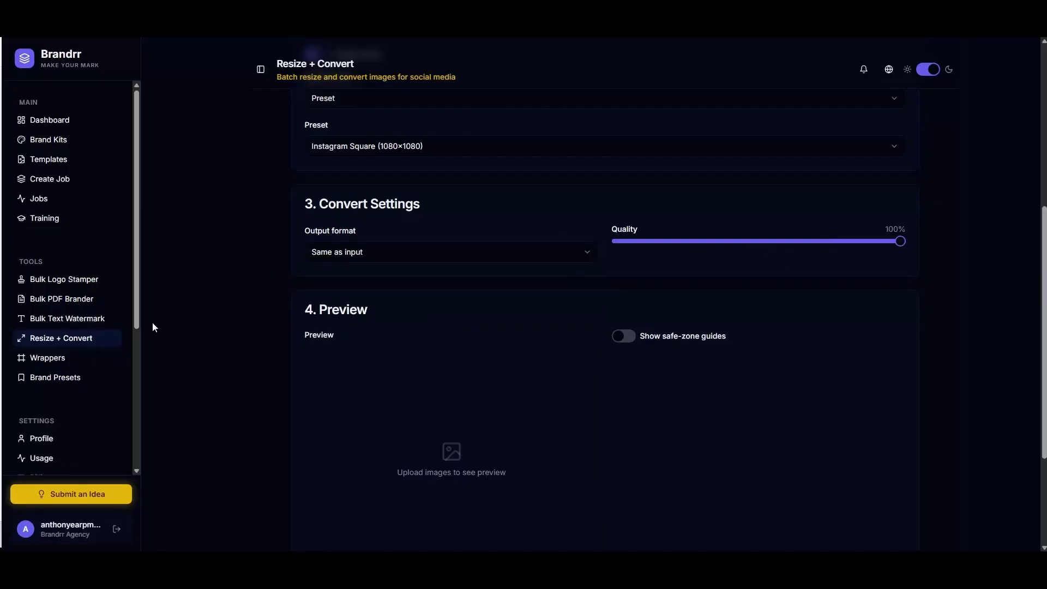
- Review the Resize + Convert upload, preview and processing sections, and return to the Bulk PDF Brander
scroll(238, 318, down, 2)
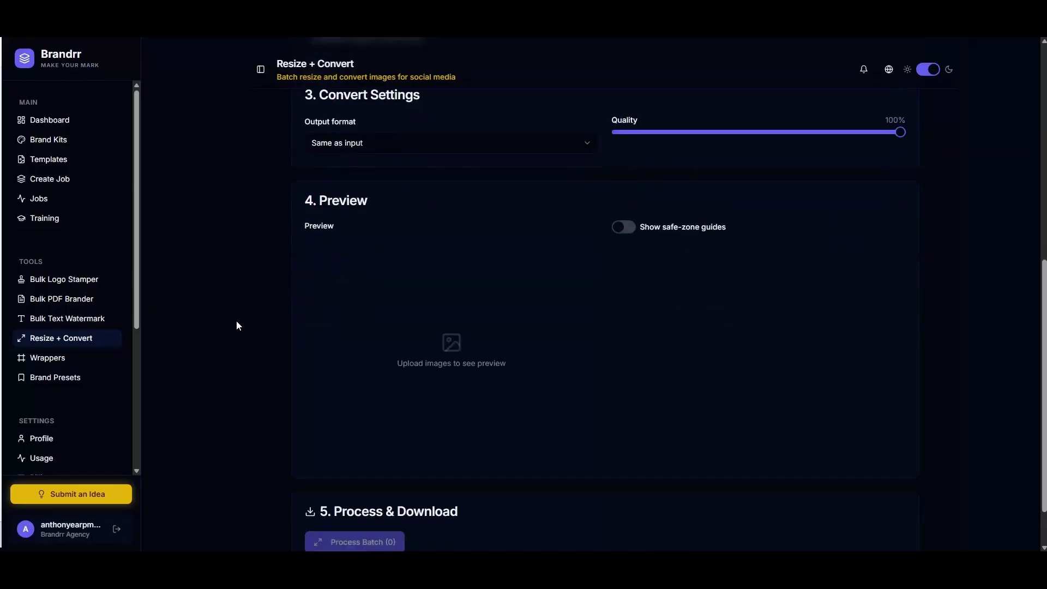
scroll(213, 347, up, 4)
scroll(213, 347, up, 4)
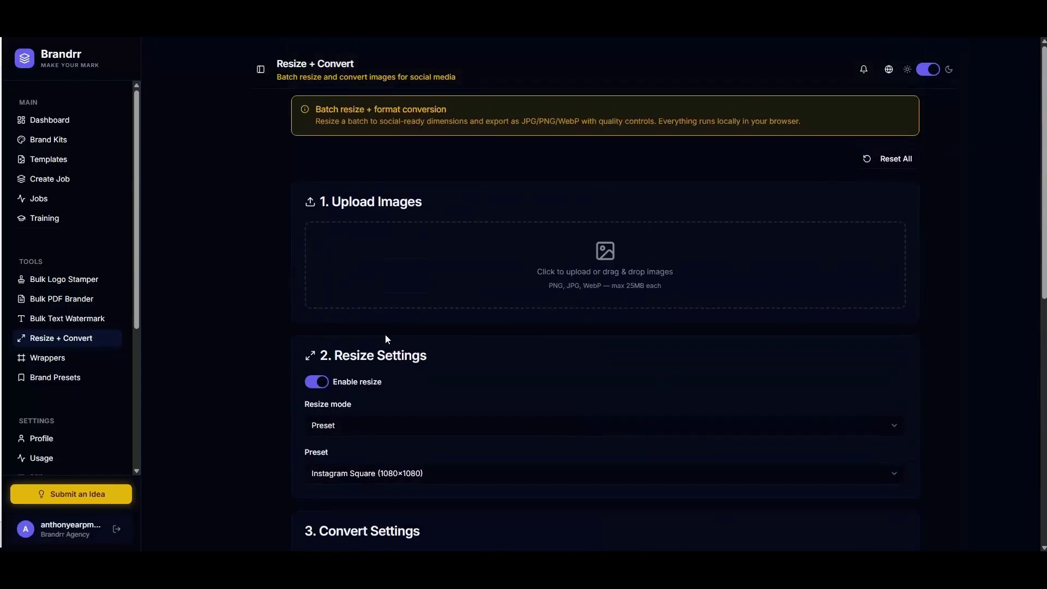
scroll(220, 366, down, 8)
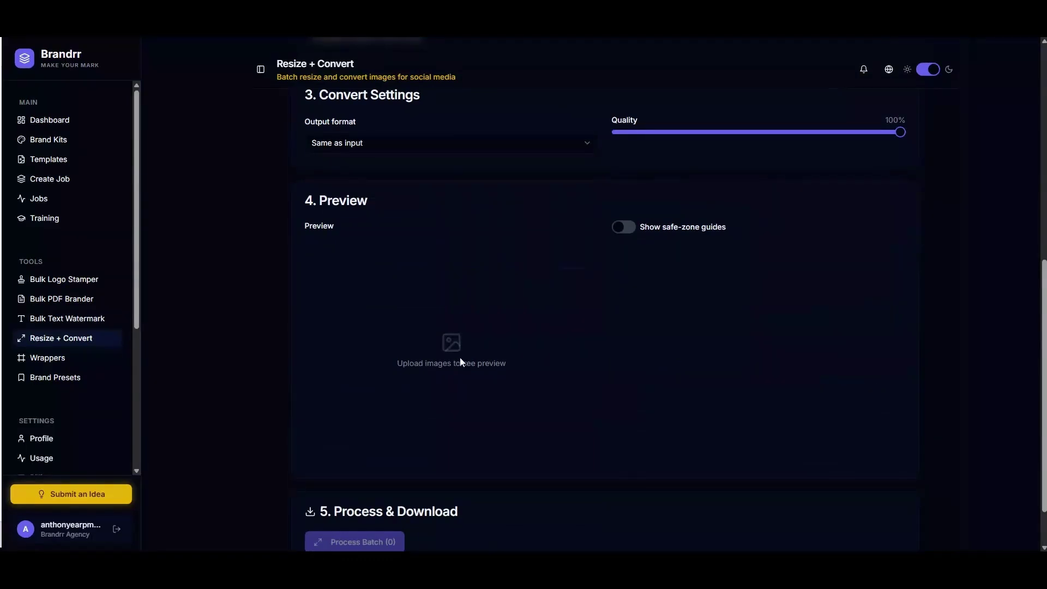
scroll(265, 369, down, 1)
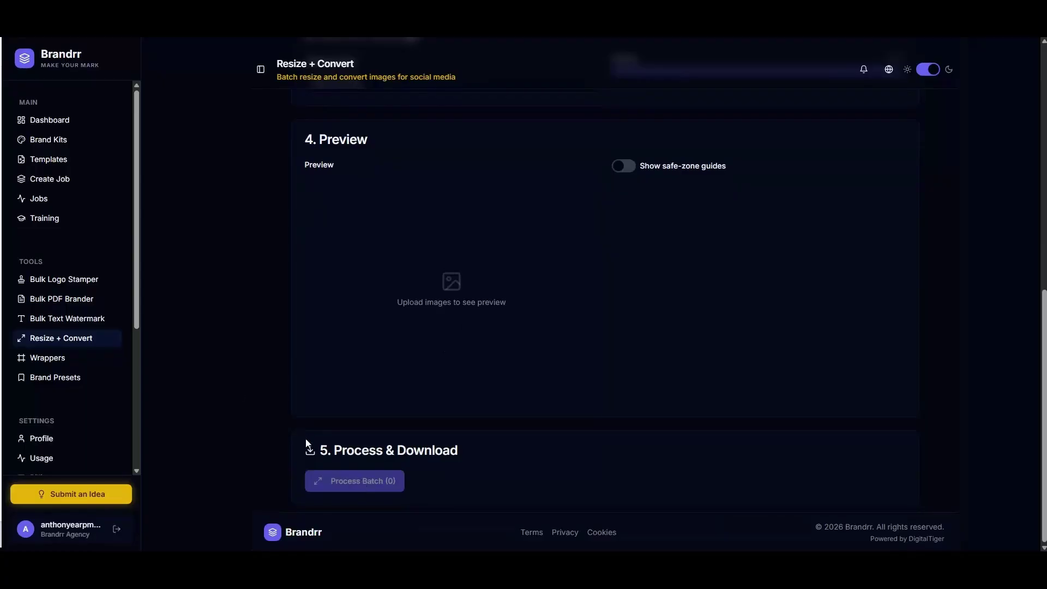
scroll(237, 344, up, 9)
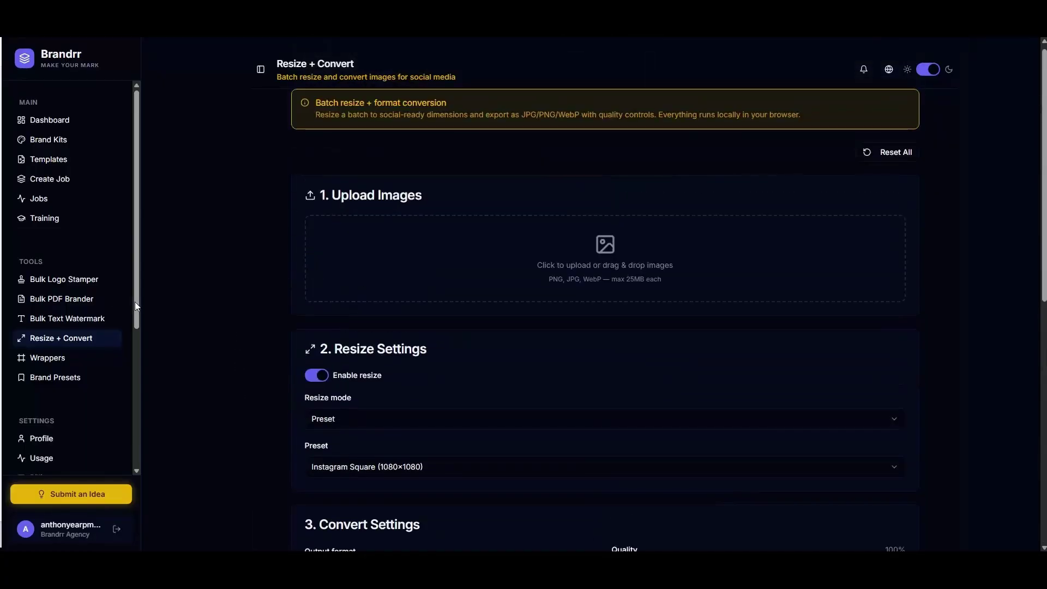
click(73, 304)
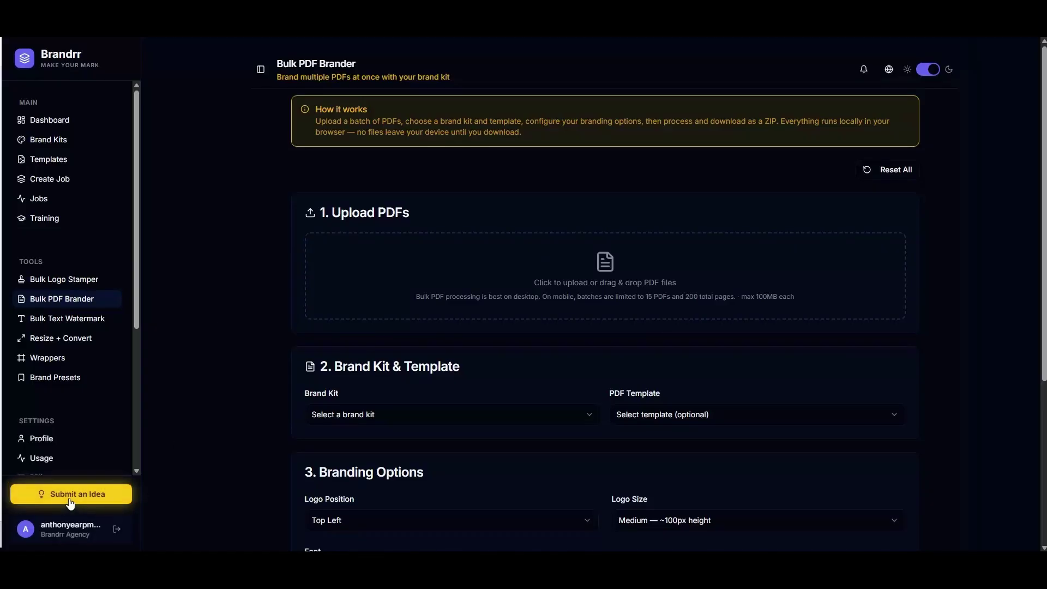
- Open the Image Wrappers builder from Wrappers and look through its available wrapper templates
click(48, 361)
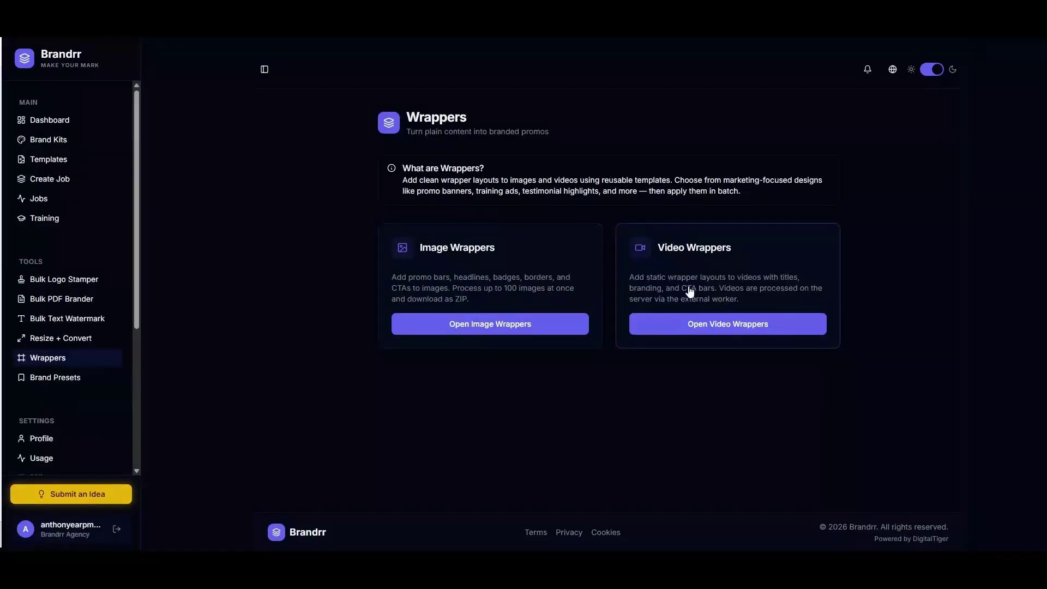
click(483, 325)
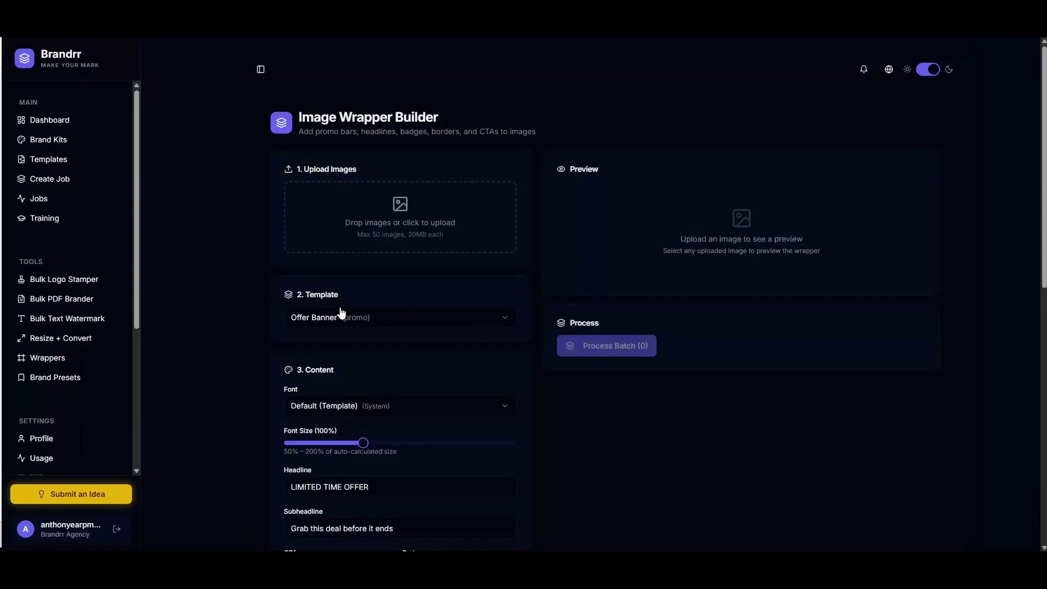
scroll(197, 317, down, 1)
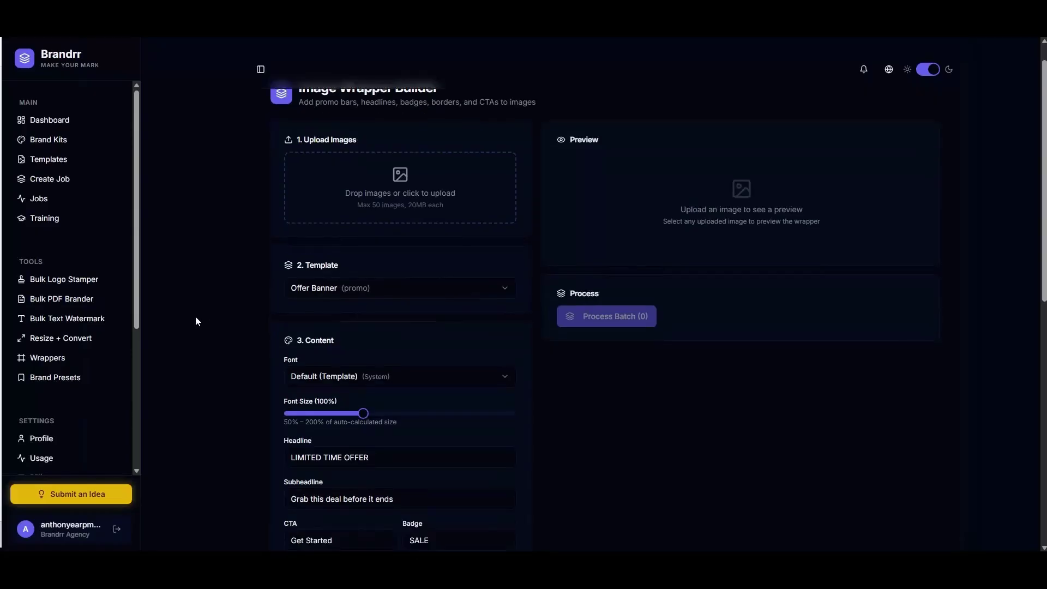
scroll(196, 319, down, 3)
click(337, 208)
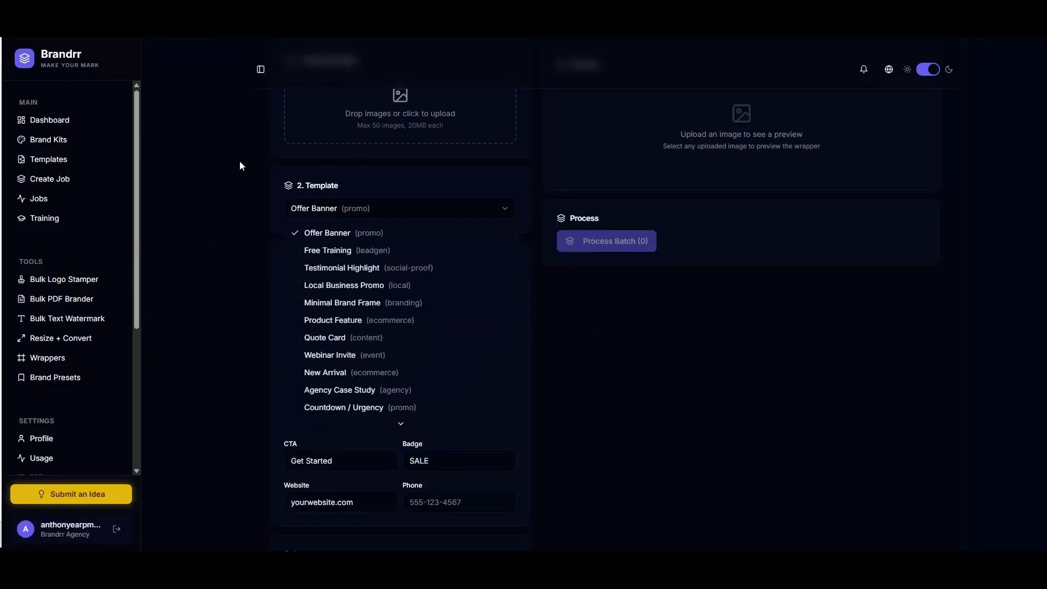
click(222, 168)
- Upload the image 4f437ca5-de01-4de0-ab56-92b5162f08b6 to the Image Wrapper Builder
scroll(244, 201, up, 2)
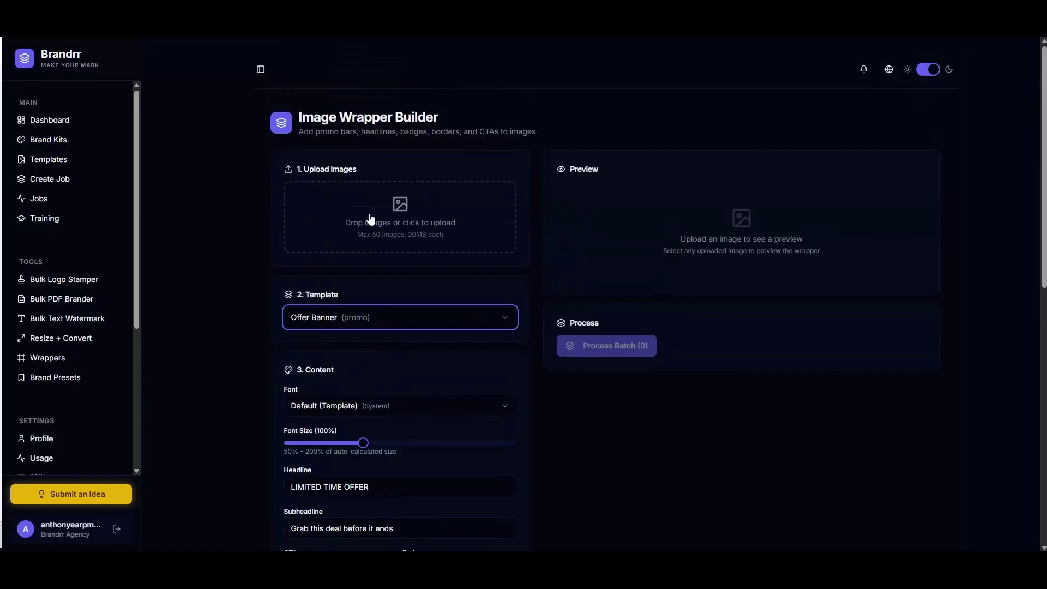
click(398, 216)
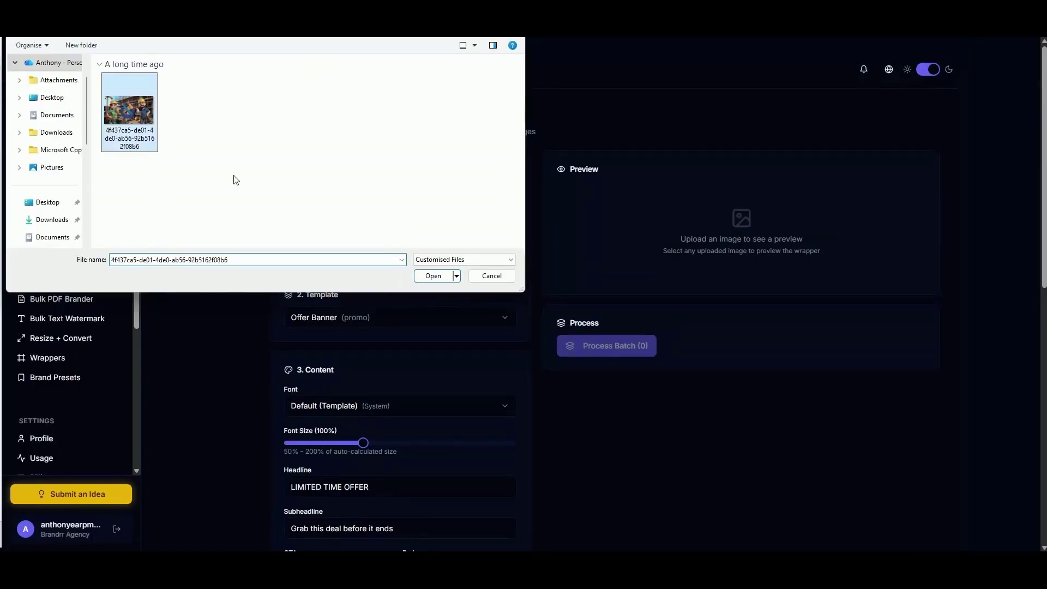
click(422, 276)
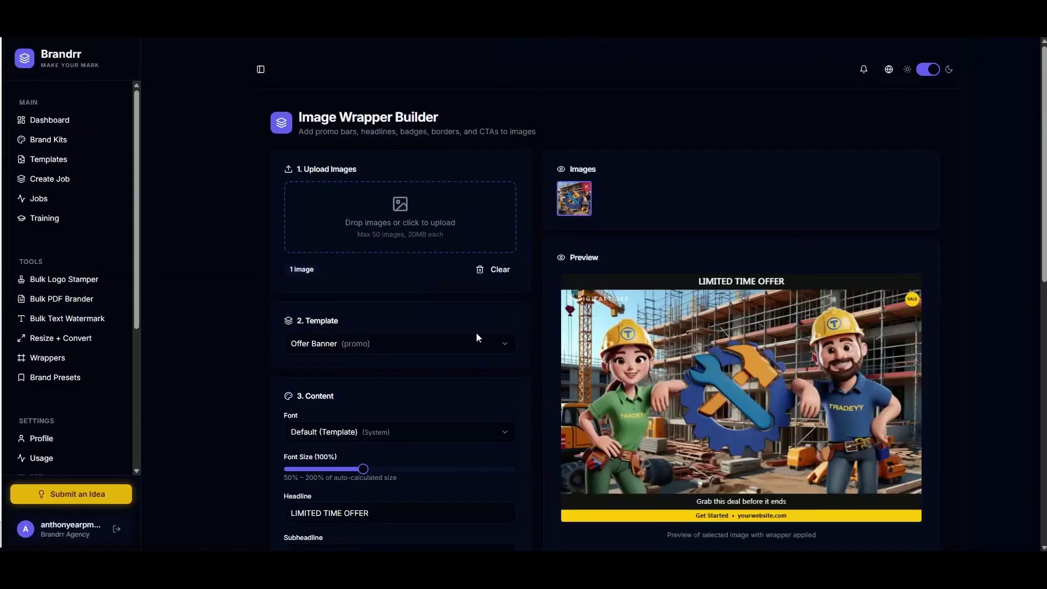
- Try the Coupon / Discount Code template on the uploaded image with the font size at 125%
scroll(477, 338, down, 2)
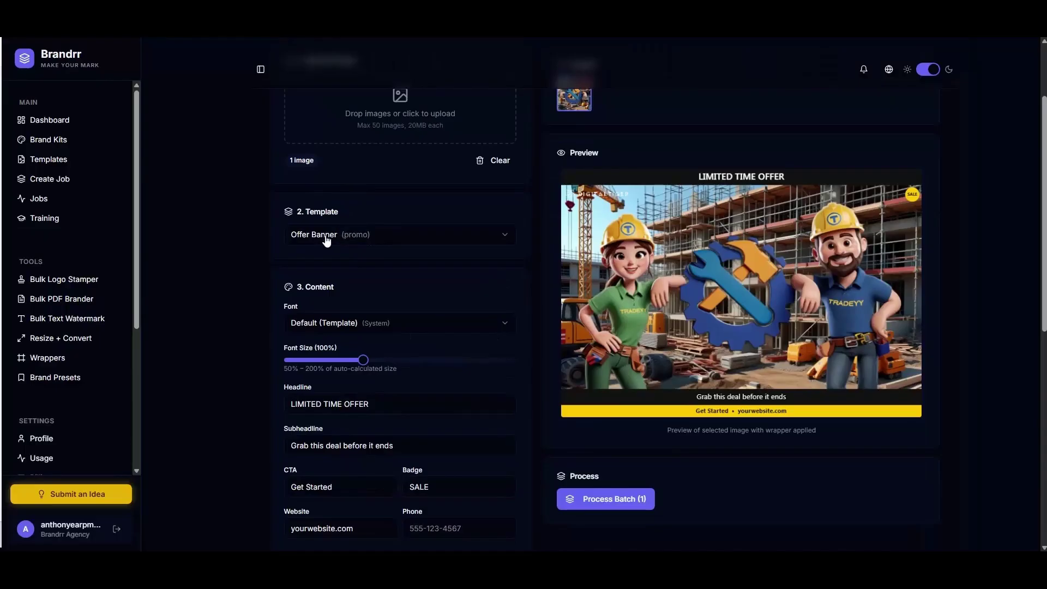
click(358, 240)
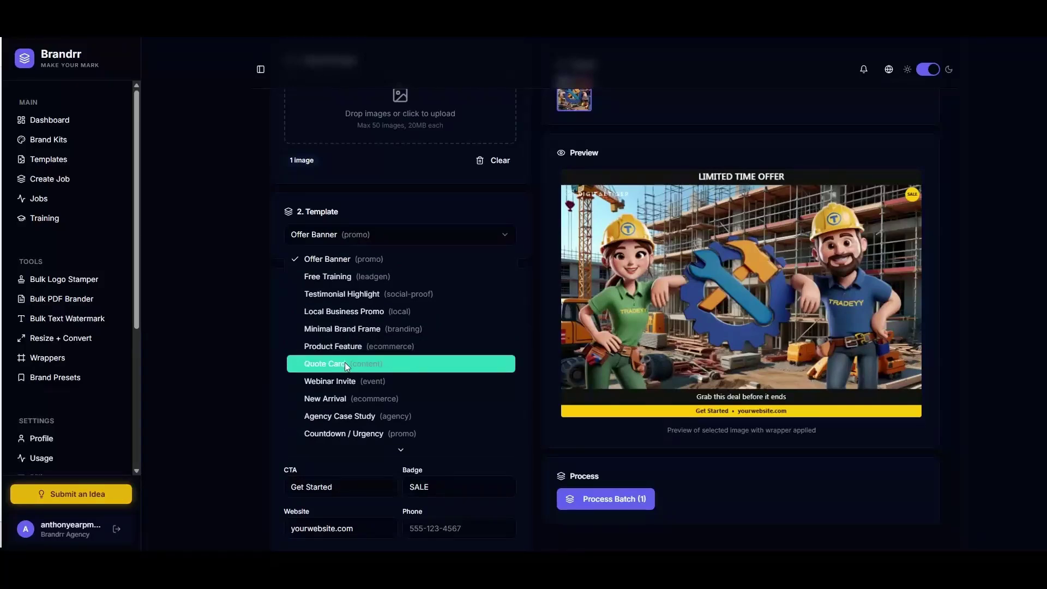
scroll(347, 362, down, 3)
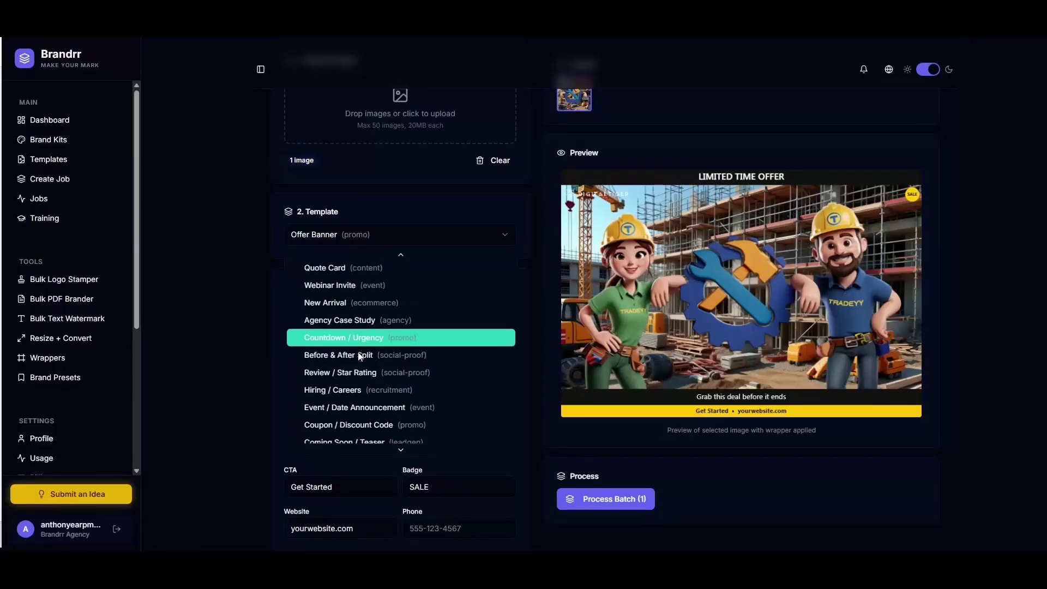
scroll(360, 368, down, 1)
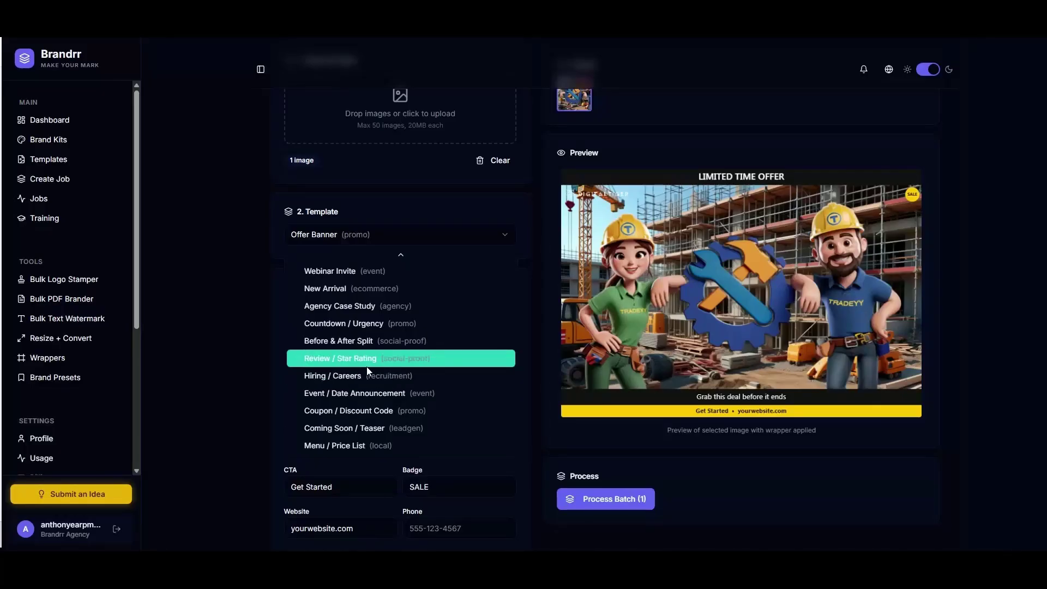
click(380, 410)
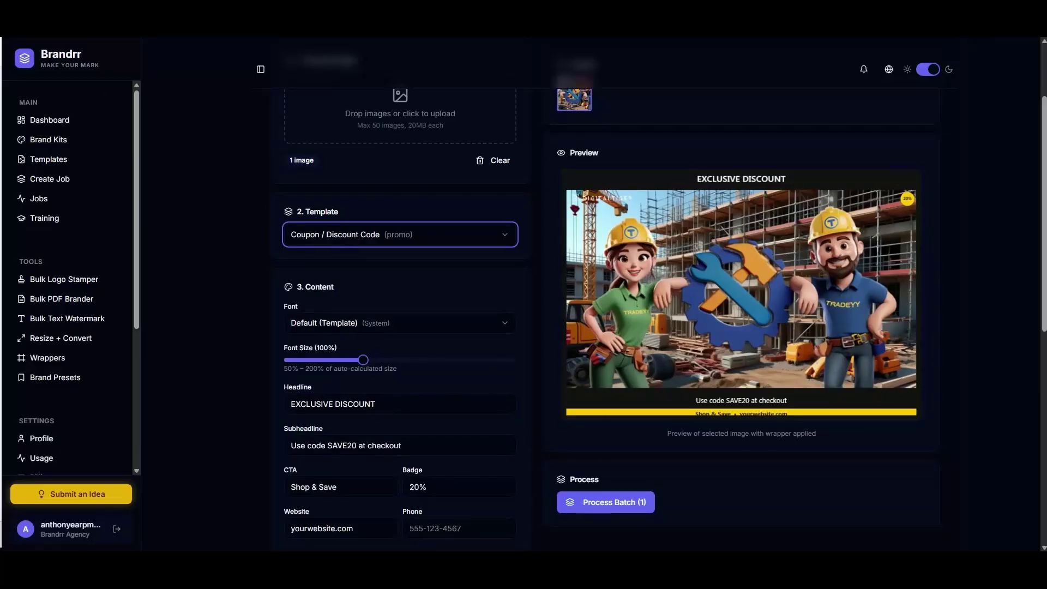
drag(364, 362, 398, 365)
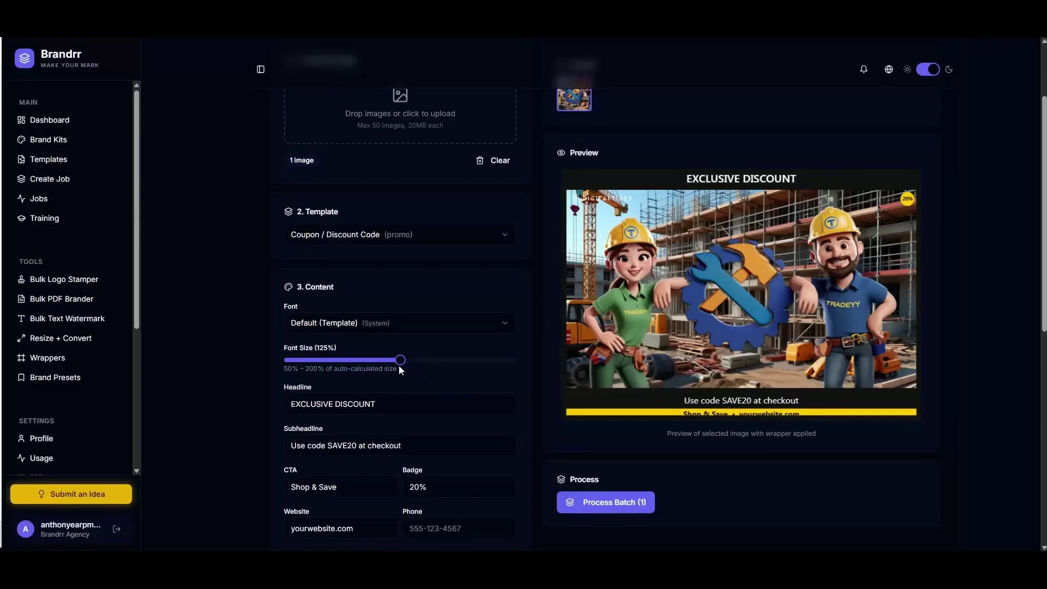
- Try the Quote Card template and look over its content, color and logo settings
click(364, 236)
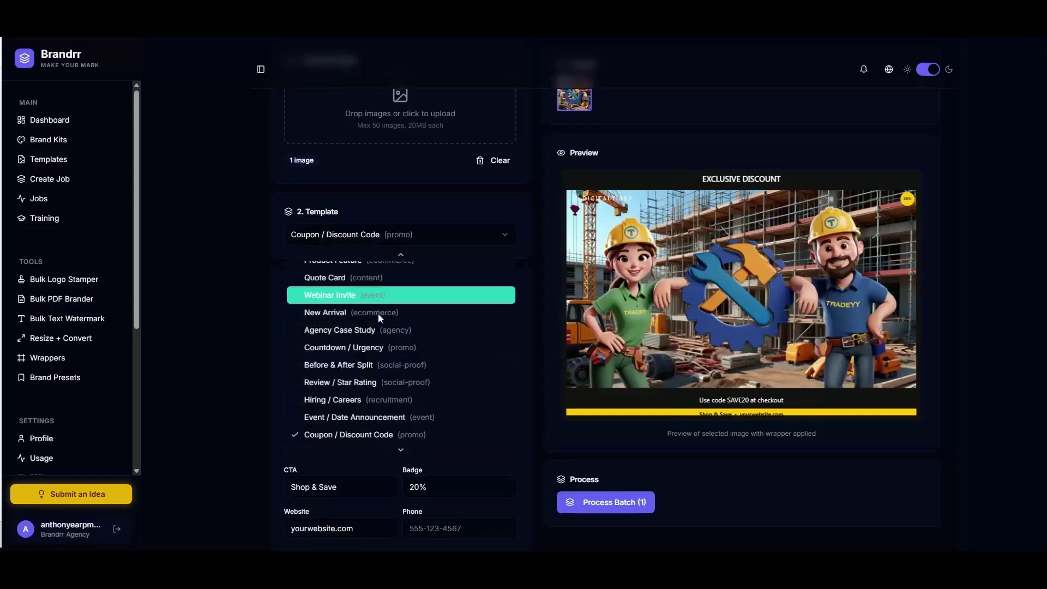
click(354, 274)
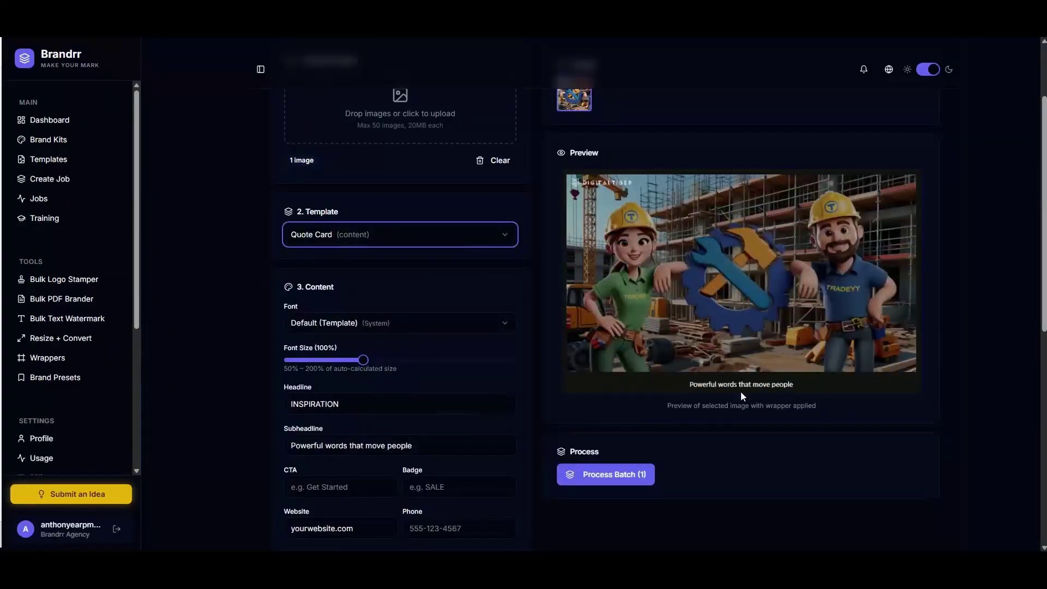
scroll(361, 428, down, 4)
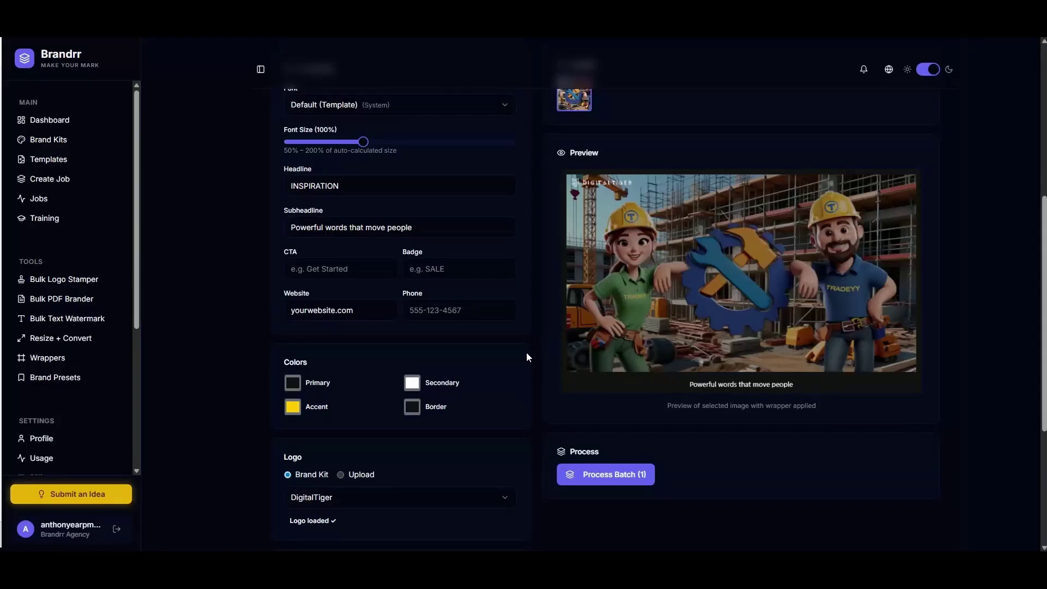
scroll(396, 364, up, 3)
scroll(605, 249, down, 1)
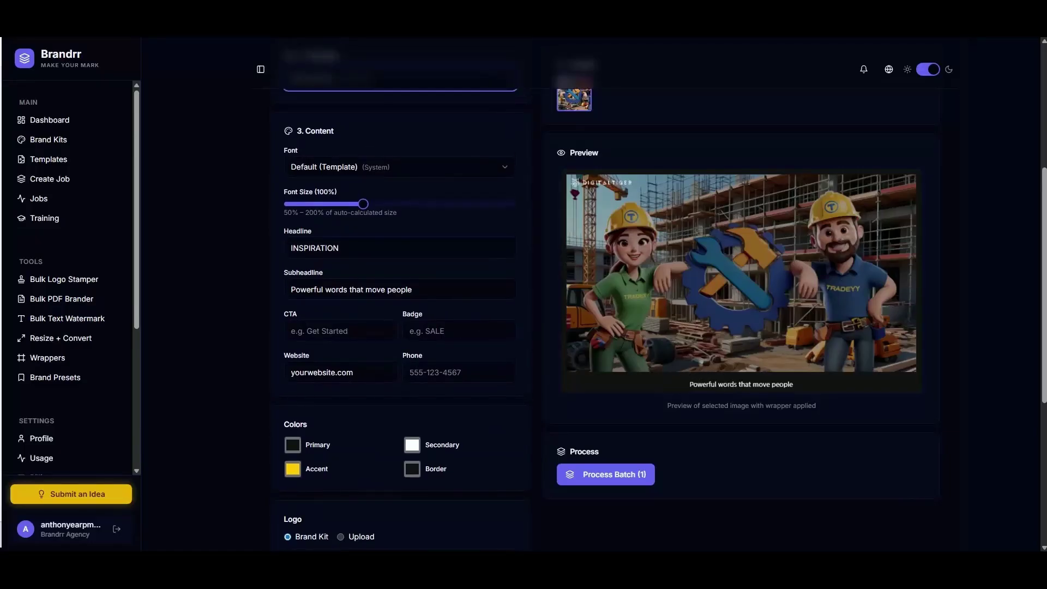
- Apply the Offer Banner template to the image and set its font size to 90%
scroll(369, 254, up, 3)
click(345, 235)
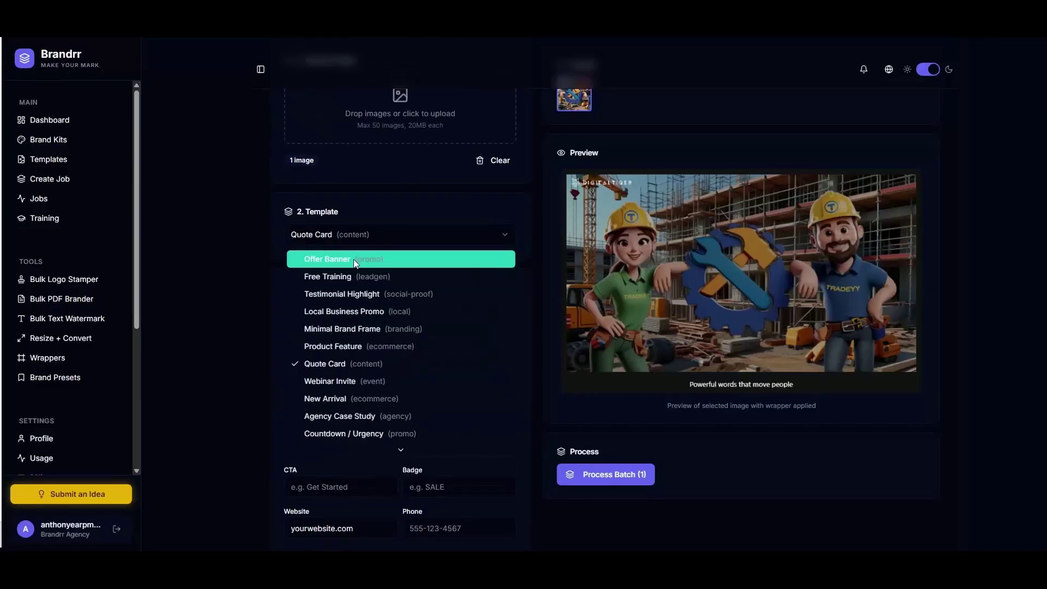
click(353, 259)
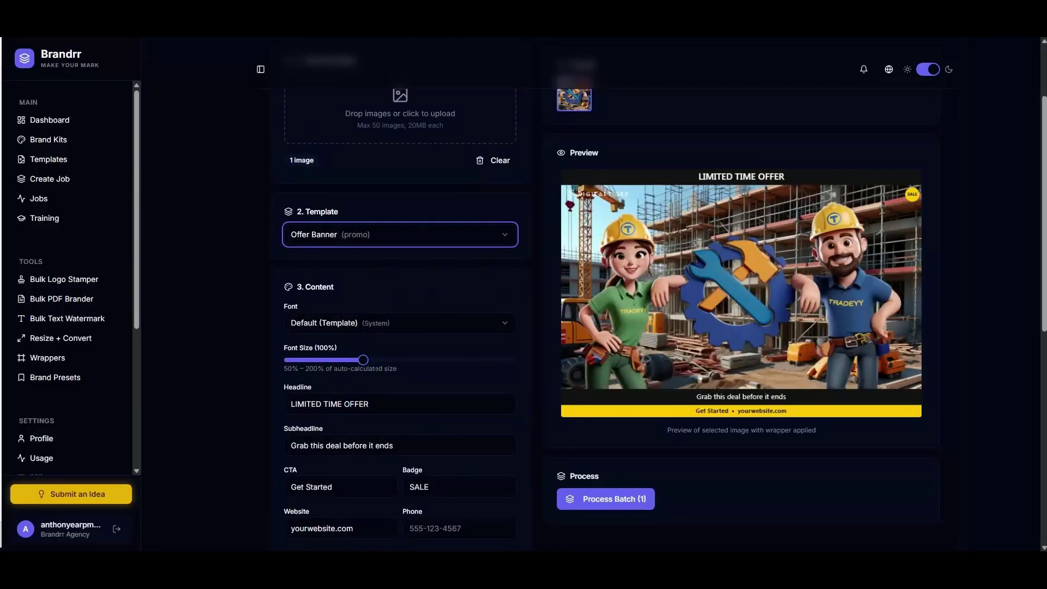
mouse_move(367, 359)
mouse_down()
mouse_move(419, 365)
mouse_move(329, 368)
mouse_move(348, 365)
mouse_up()
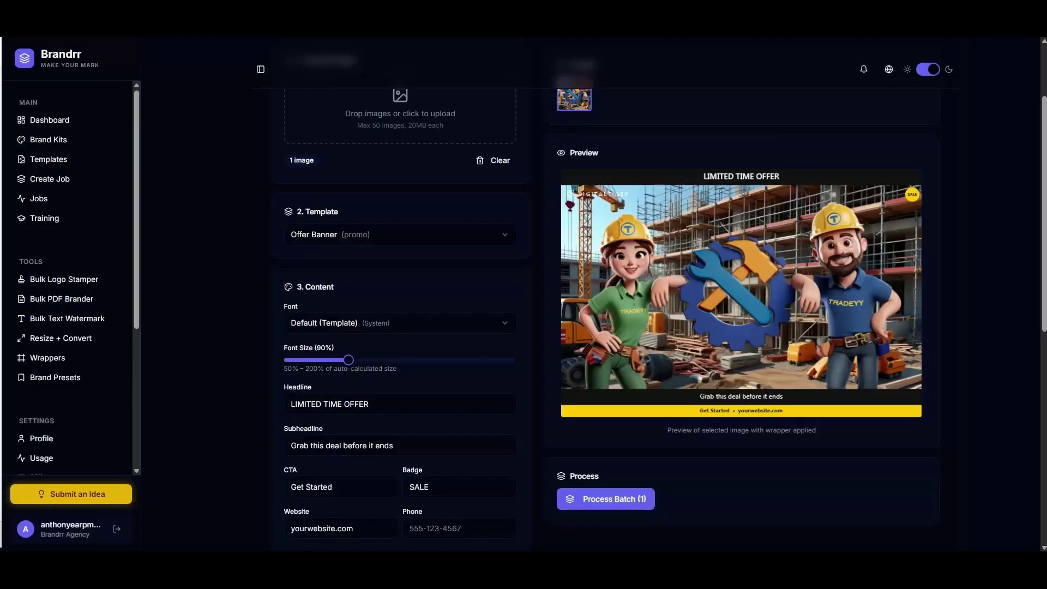
- Look over the wrapper's editable content fields, including the headline, phone and website
scroll(365, 299, down, 5)
click(395, 136)
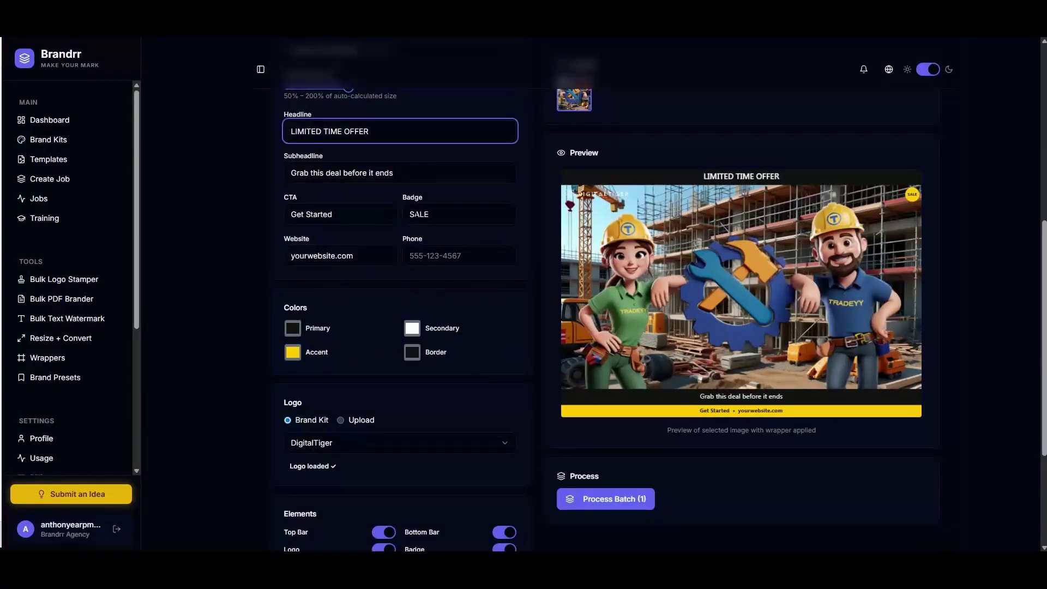
click(430, 257)
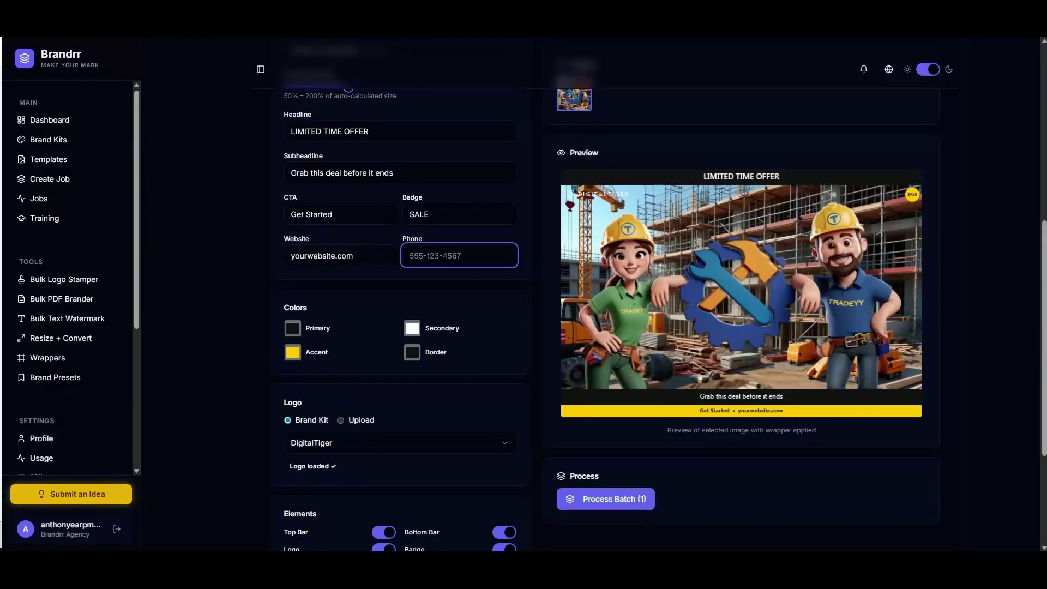
click(353, 255)
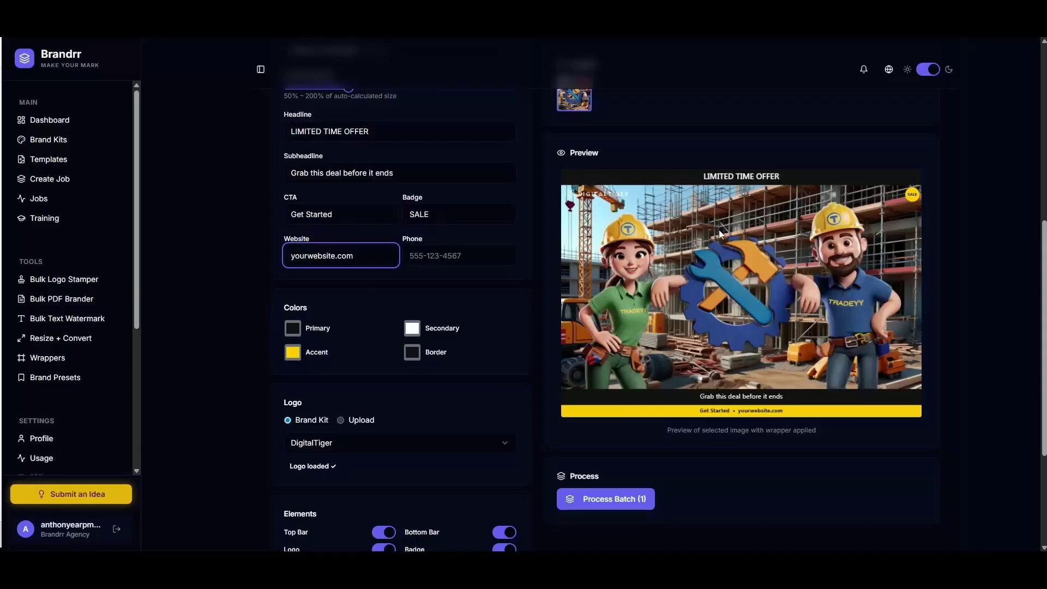
- Switch the logo source to Upload and back to Brand Kit, and select the DigitalTiger brand kit
scroll(457, 370, down, 3)
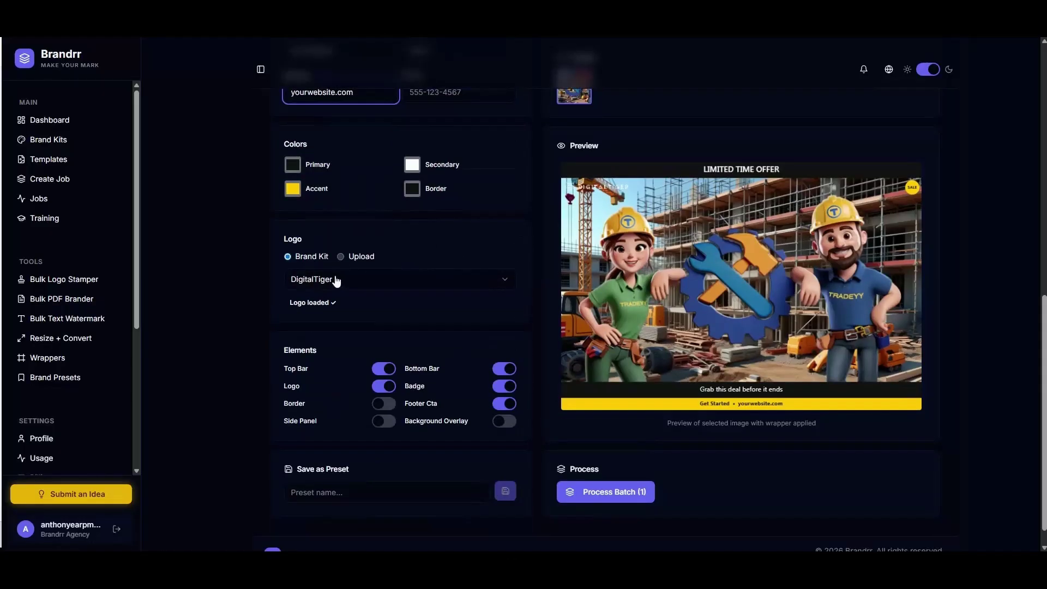
click(351, 260)
click(305, 264)
click(318, 285)
click(317, 303)
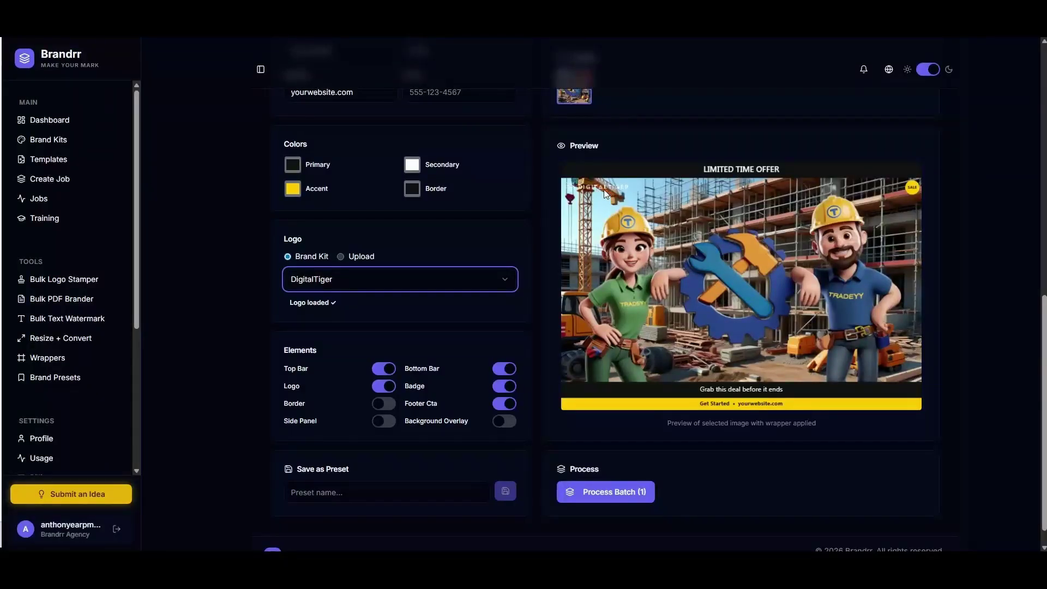
- Turn the Top Bar, Bottom Bar and Logo elements off and on again to compare them in the preview
scroll(365, 305, down, 1)
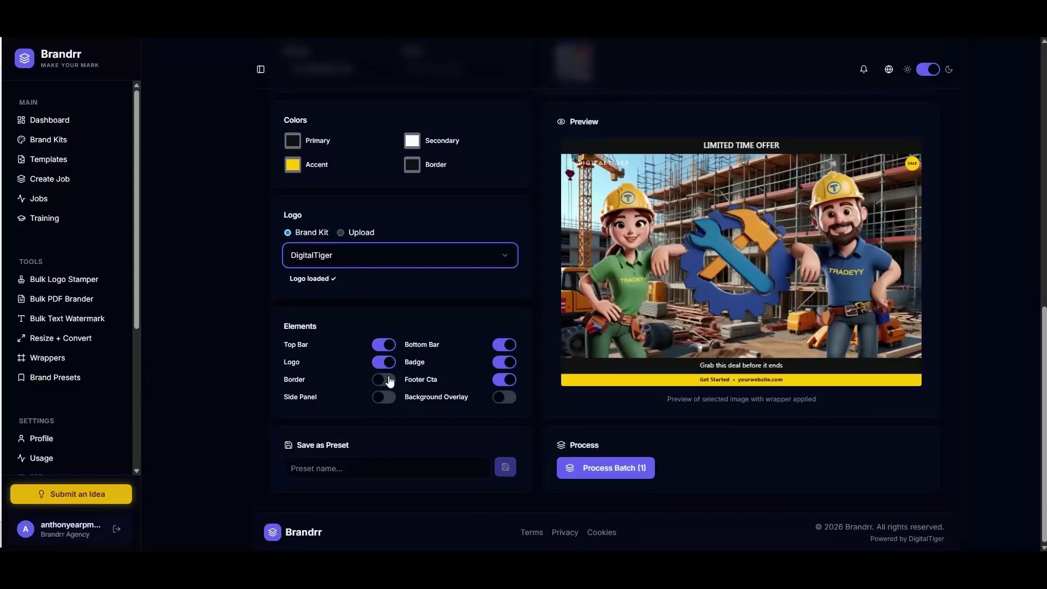
click(388, 346)
click(384, 348)
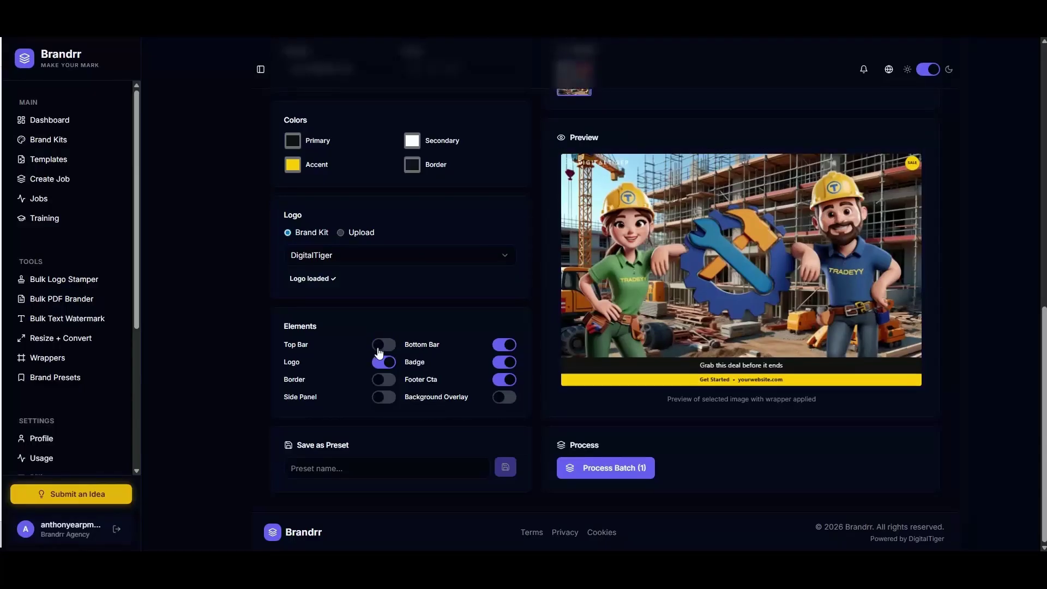
click(508, 347)
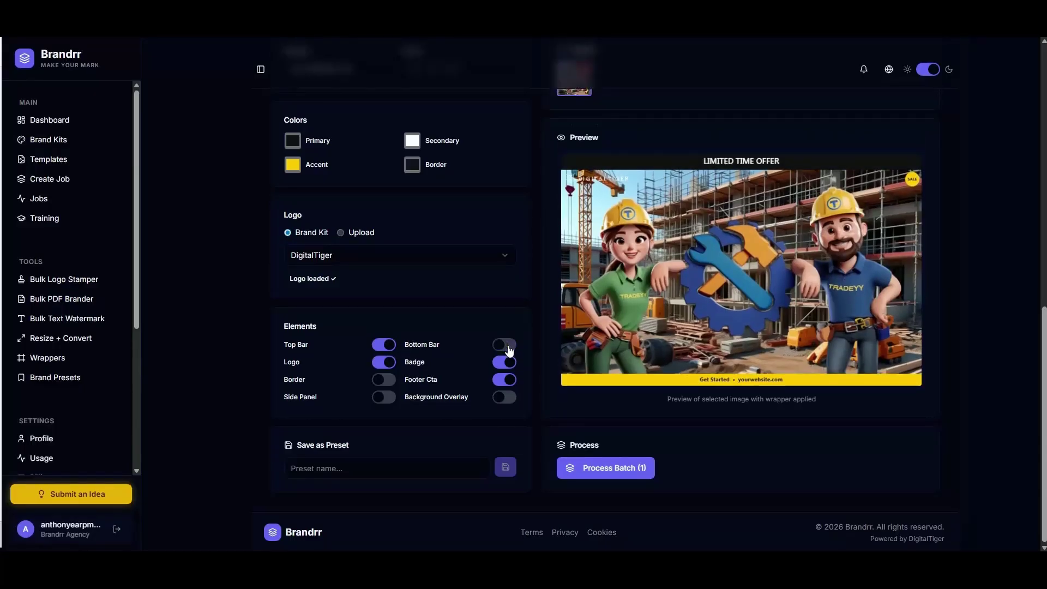
click(508, 348)
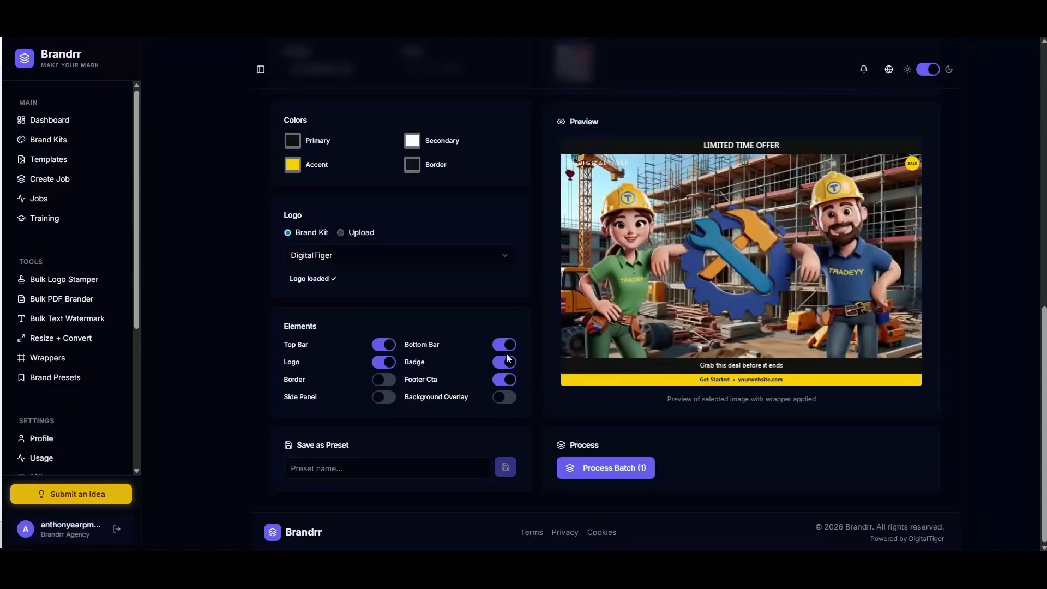
click(389, 366)
click(378, 364)
- Try the wrapper with Border, Side Panel and Background Overlay turned on, toggling the bottom and top bars off and on in between
click(379, 382)
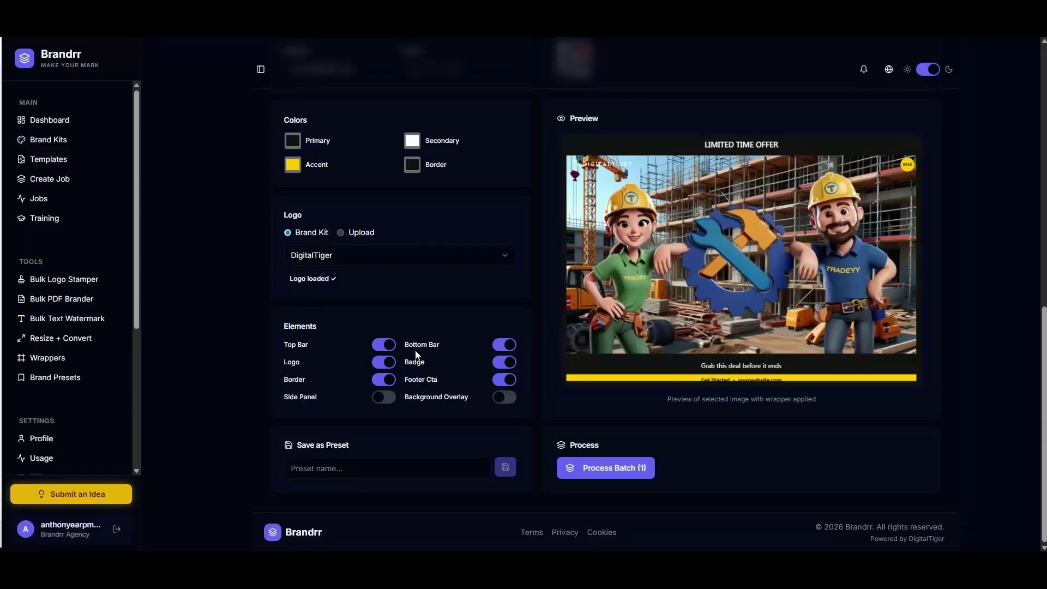
click(504, 346)
click(505, 346)
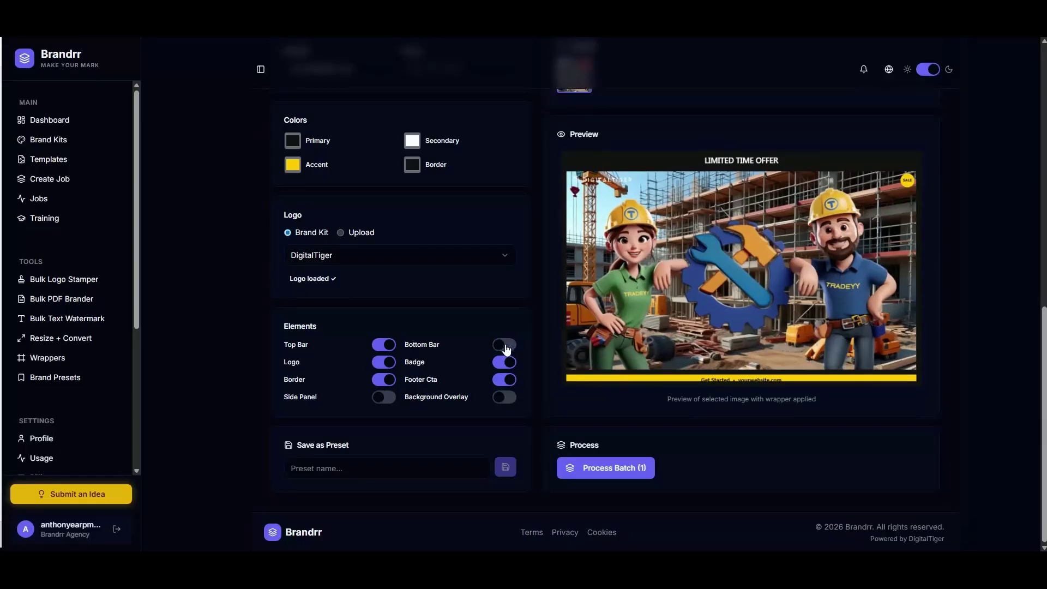
click(385, 345)
click(381, 346)
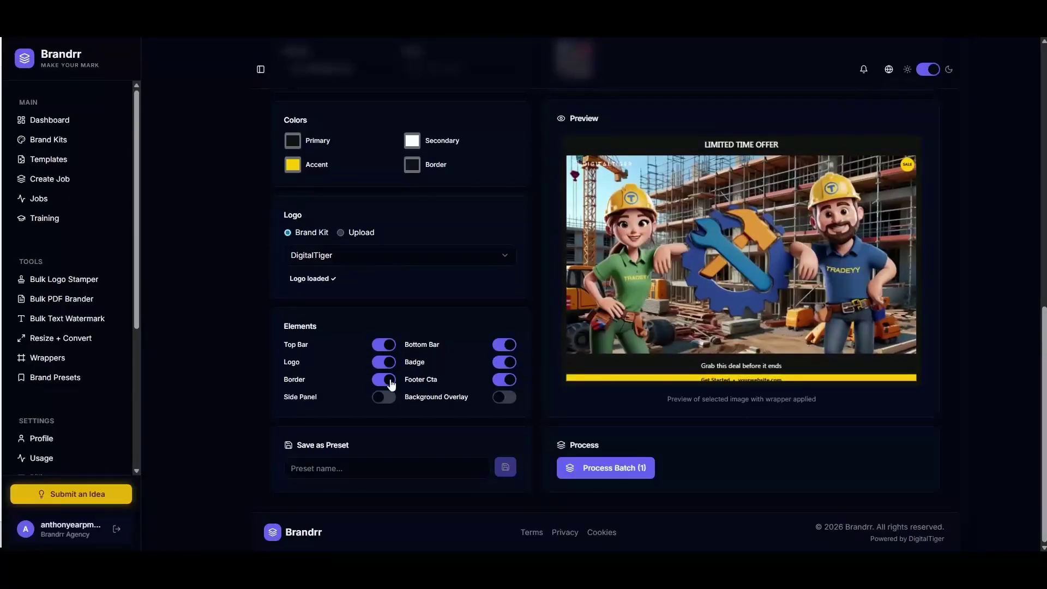
click(381, 398)
click(503, 397)
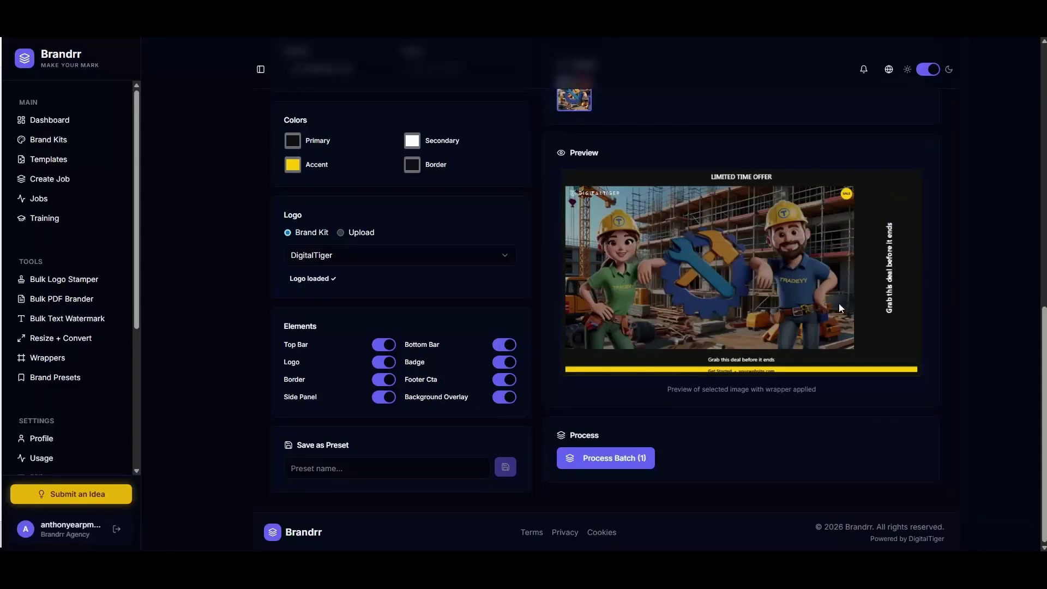
- Turn off the Side Panel, Background Overlay, Border, Footer Cta, Badge and Logo elements, leaving only the top and bottom bars
click(392, 401)
click(384, 379)
click(507, 380)
click(504, 362)
click(384, 362)
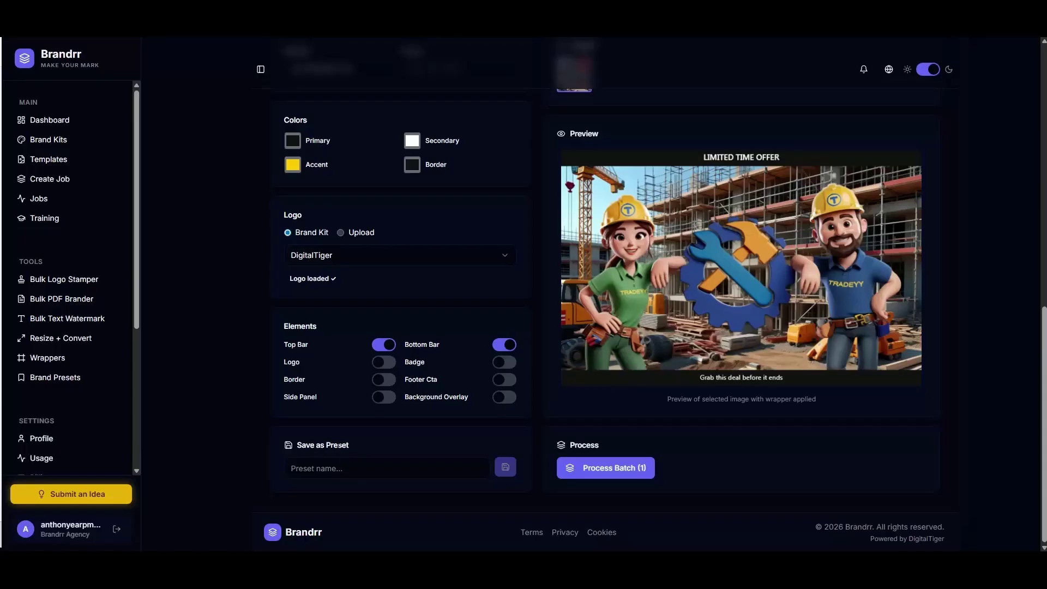
scroll(348, 308, up, 4)
scroll(384, 376, down, 4)
scroll(485, 425, up, 10)
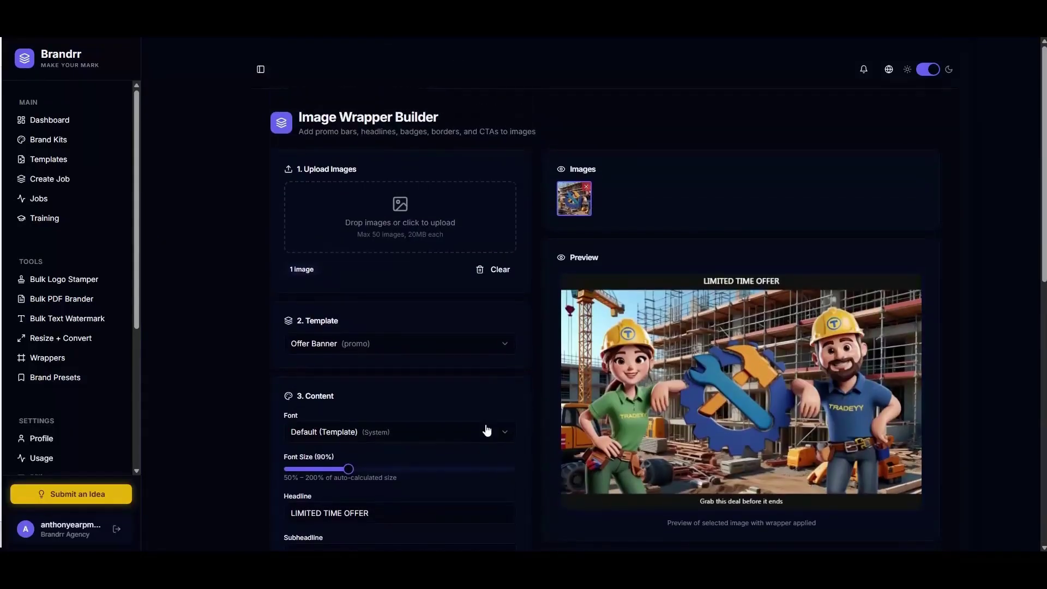
- Review the Image Wrapper Builder settings from the content fields down to the preset and batch processing options
scroll(517, 414, down, 1)
scroll(517, 414, down, 6)
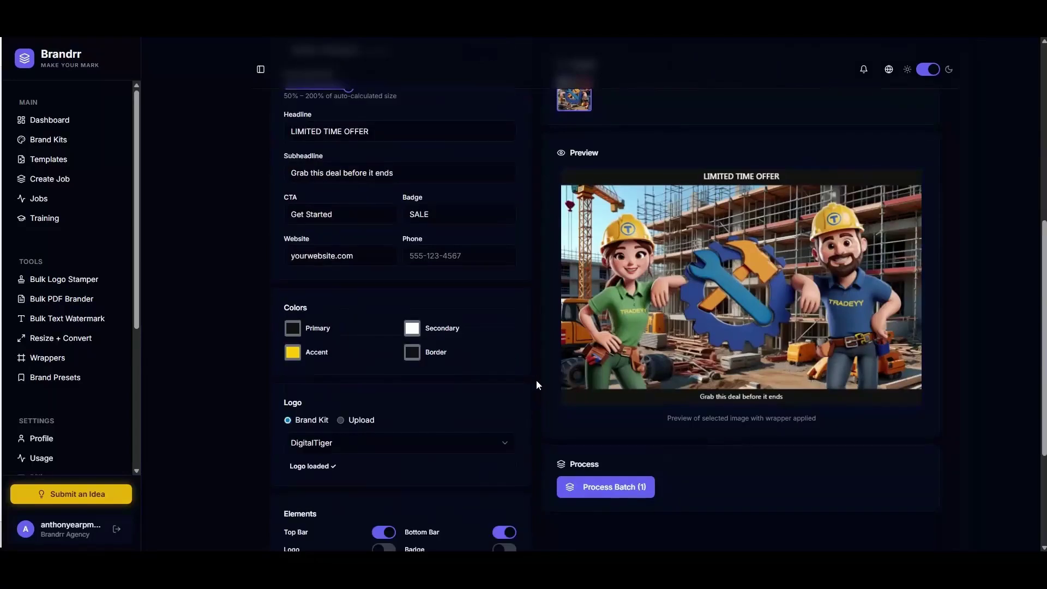
scroll(536, 384, down, 4)
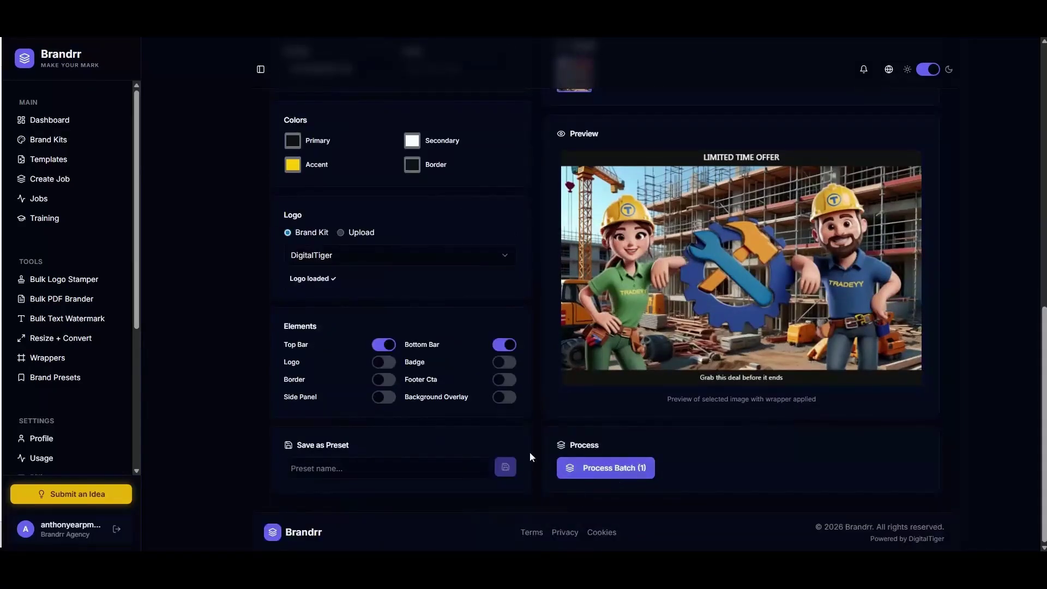
drag(1043, 339, 1033, 72)
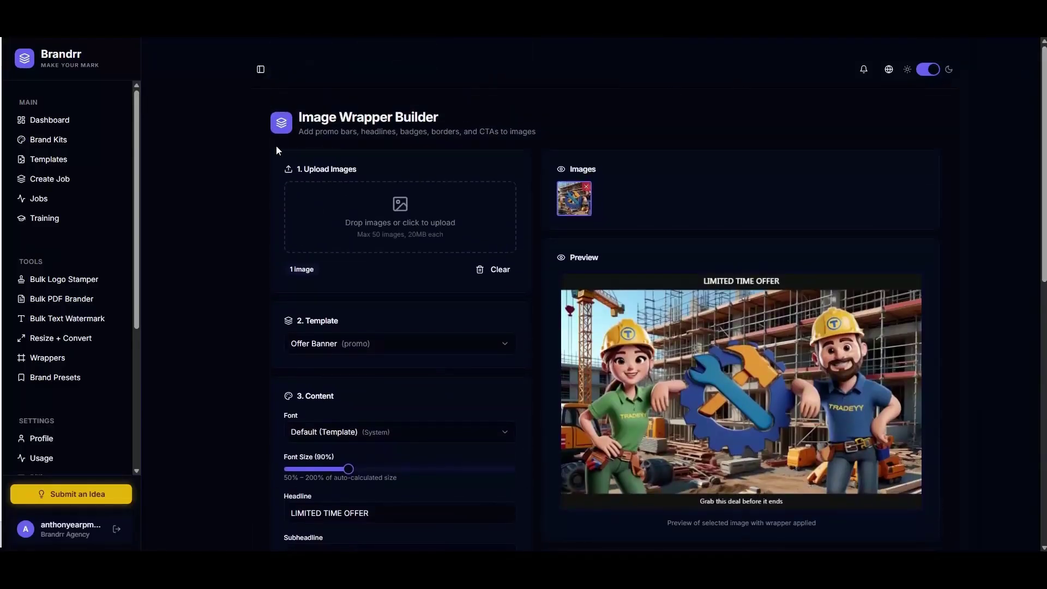
- Open the Video Wrapper Builder and review its upload, template, customization, colors, elements and render options
click(48, 357)
click(724, 328)
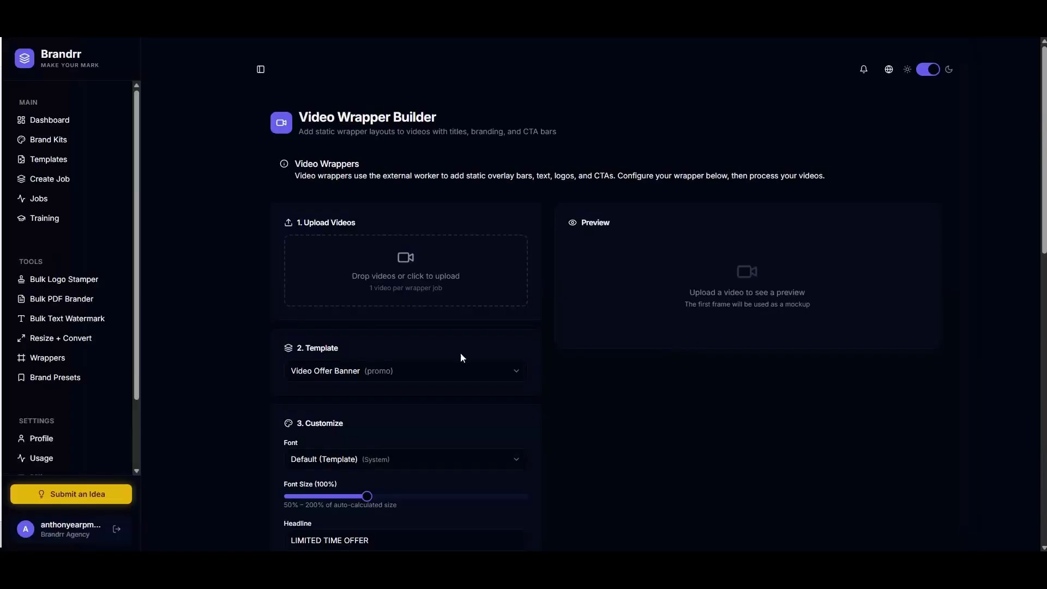
scroll(230, 354, down, 1)
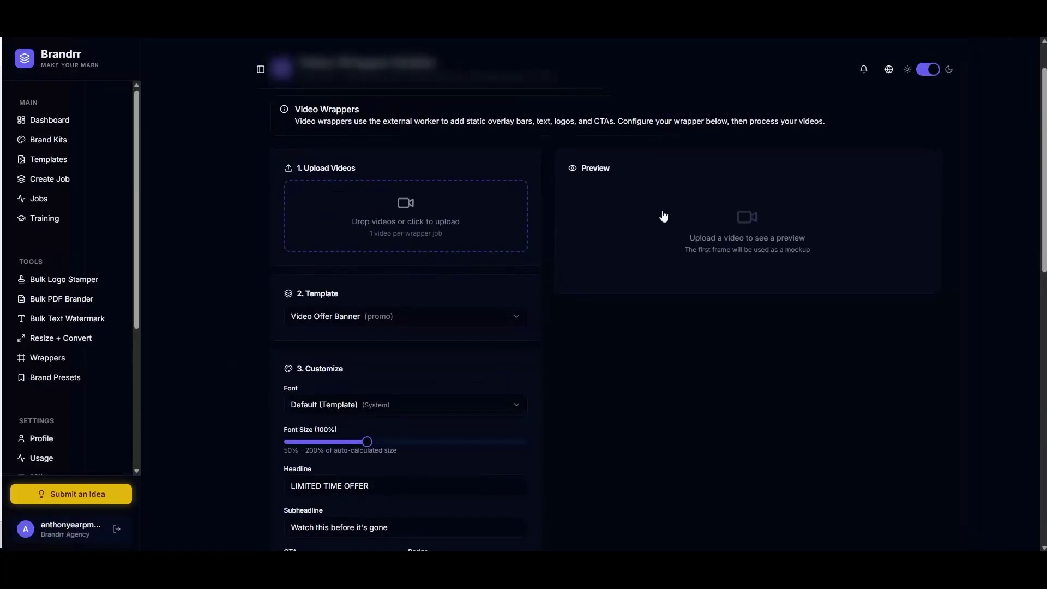
scroll(197, 330, down, 4)
scroll(267, 327, down, 8)
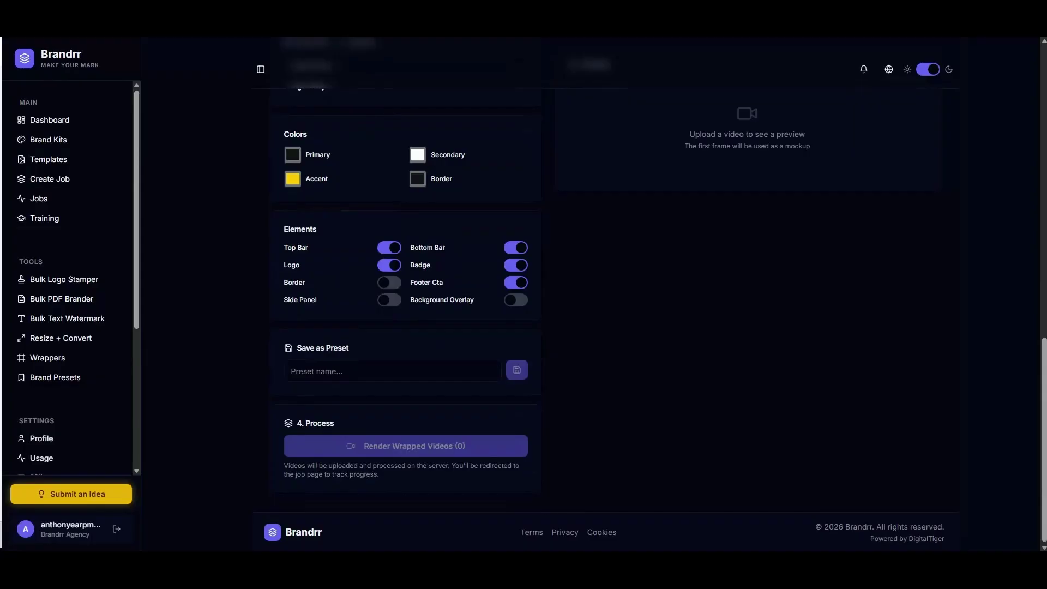
scroll(430, 468, up, 9)
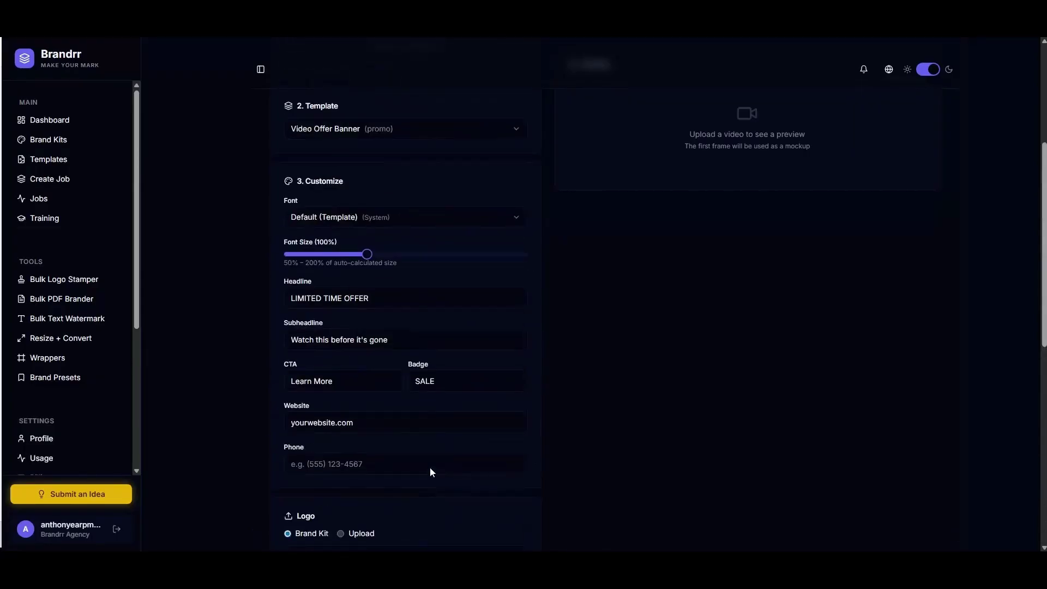
scroll(430, 466, up, 4)
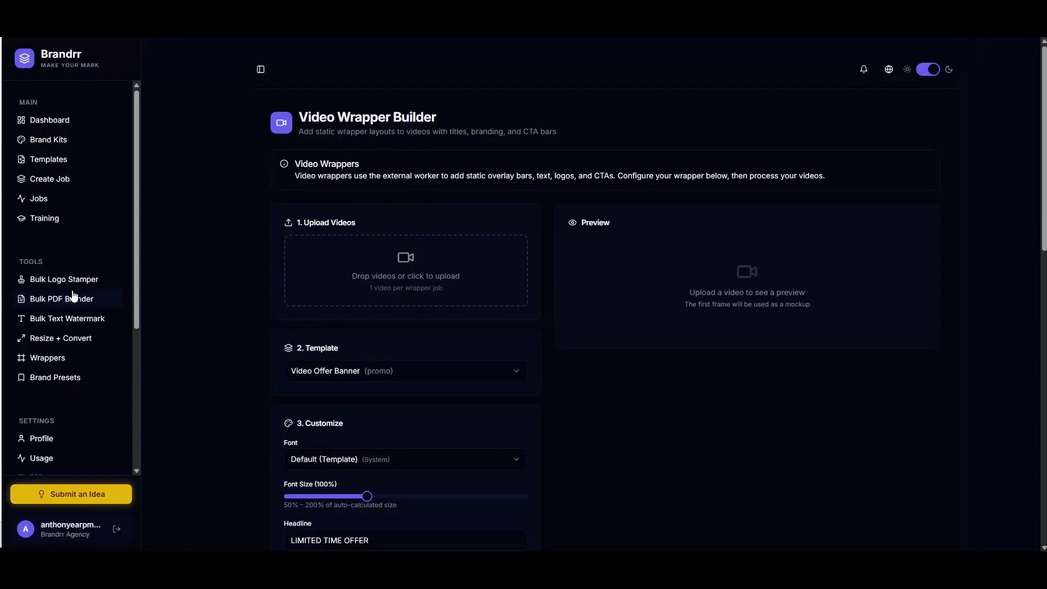
- Open Brand Presets and review the preset creation form and the saved presets list
scroll(71, 295, down, 2)
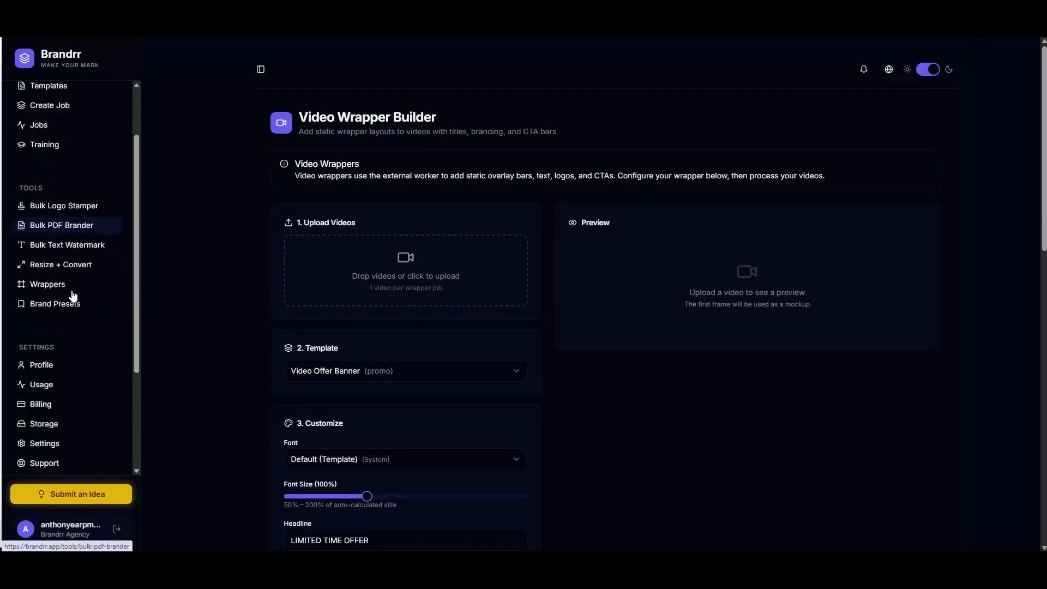
click(61, 270)
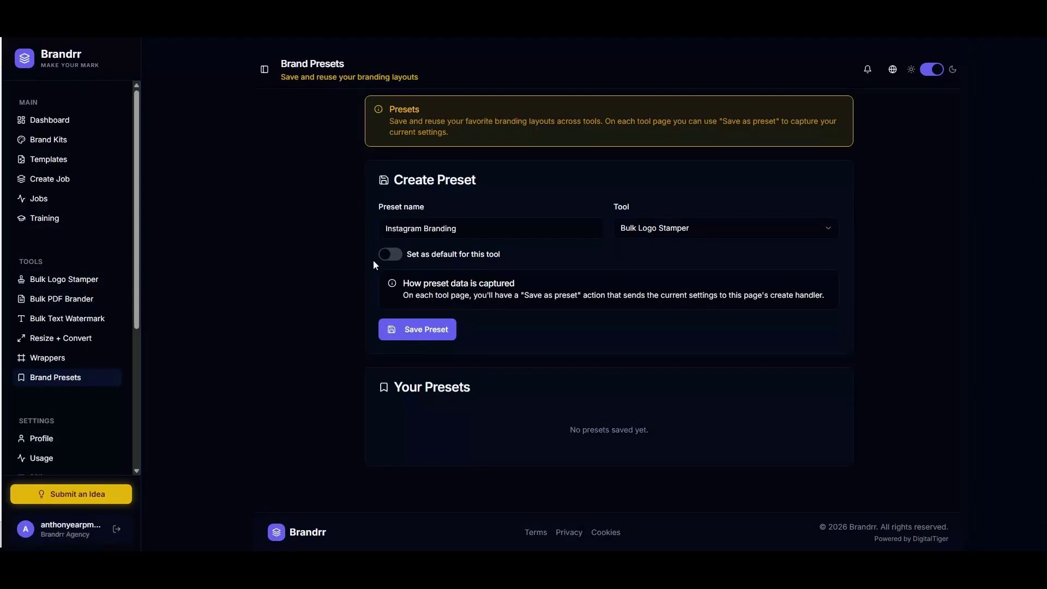
drag(394, 388, 319, 393)
scroll(81, 367, down, 3)
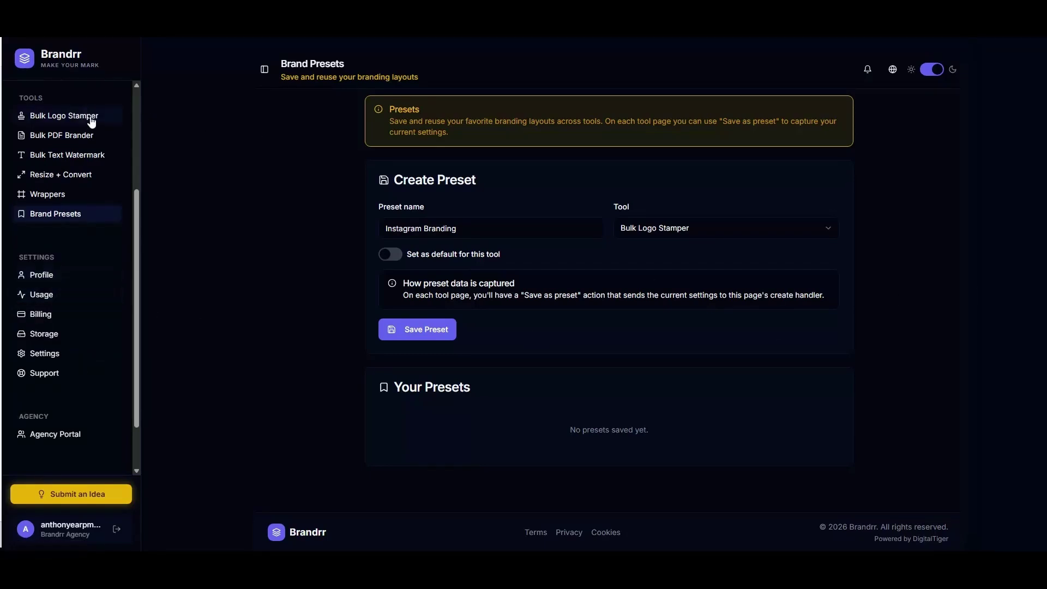
scroll(138, 212, up, 5)
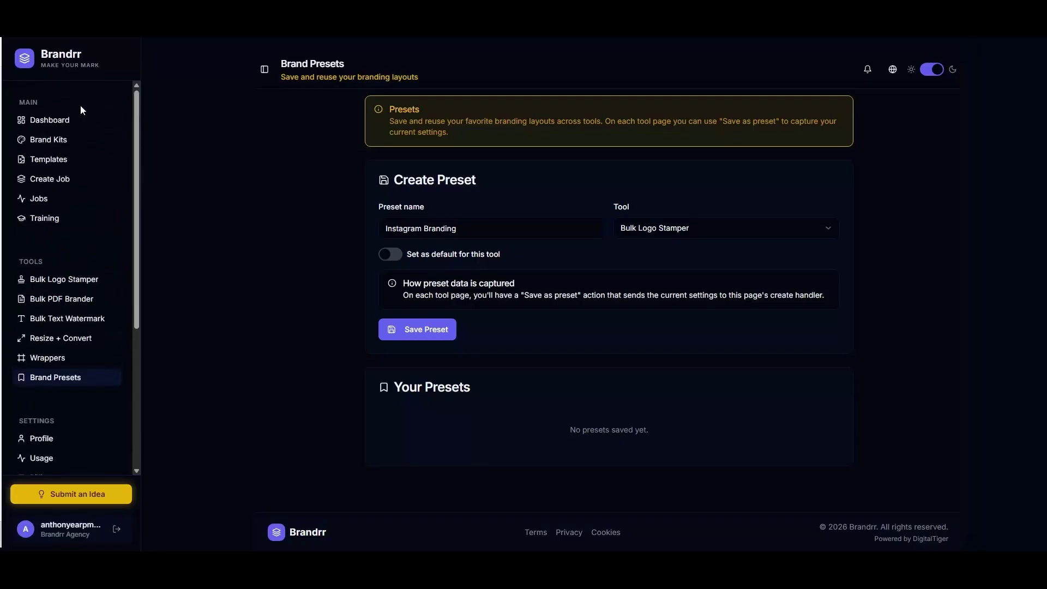
- Check the monthly usage on the dashboard and the plan limits on the Usage page
click(64, 120)
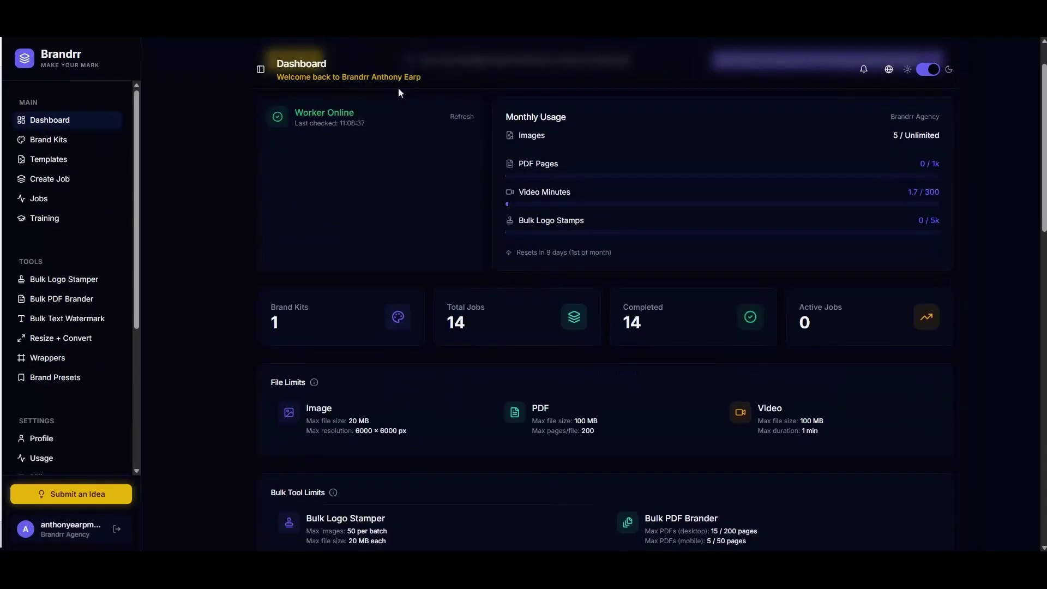
scroll(99, 356, down, 2)
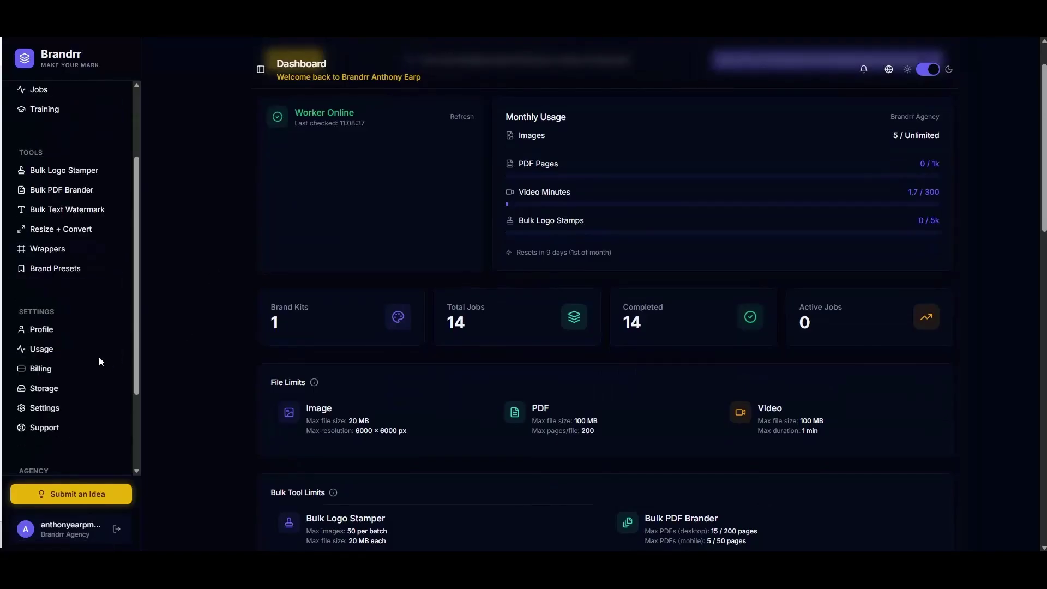
click(41, 349)
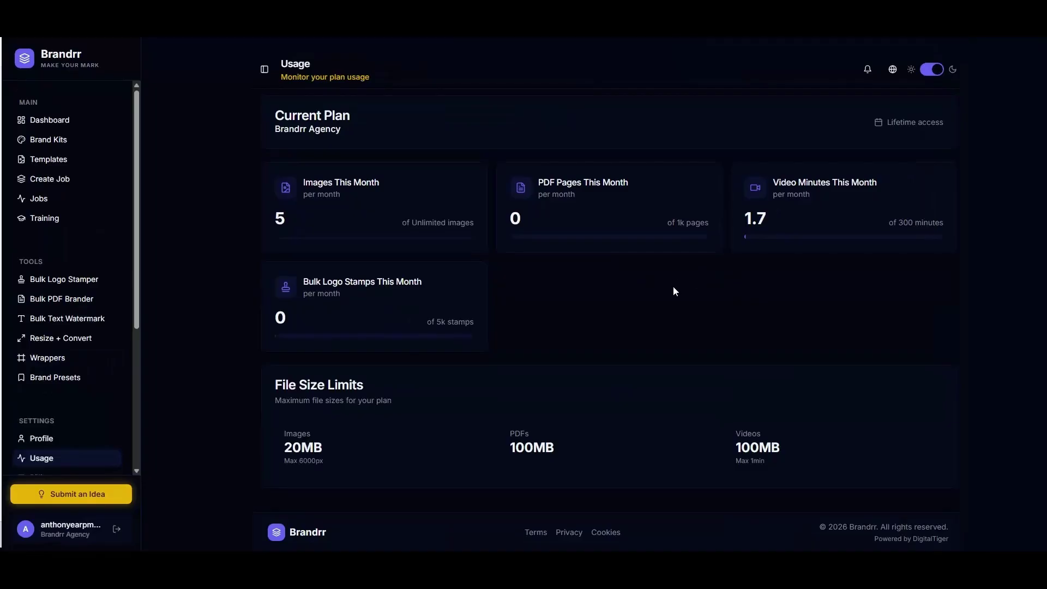
- Return to the dashboard and examine its limits, getting started tips, quick actions, recent jobs, quick start guide and recommended next steps
click(55, 120)
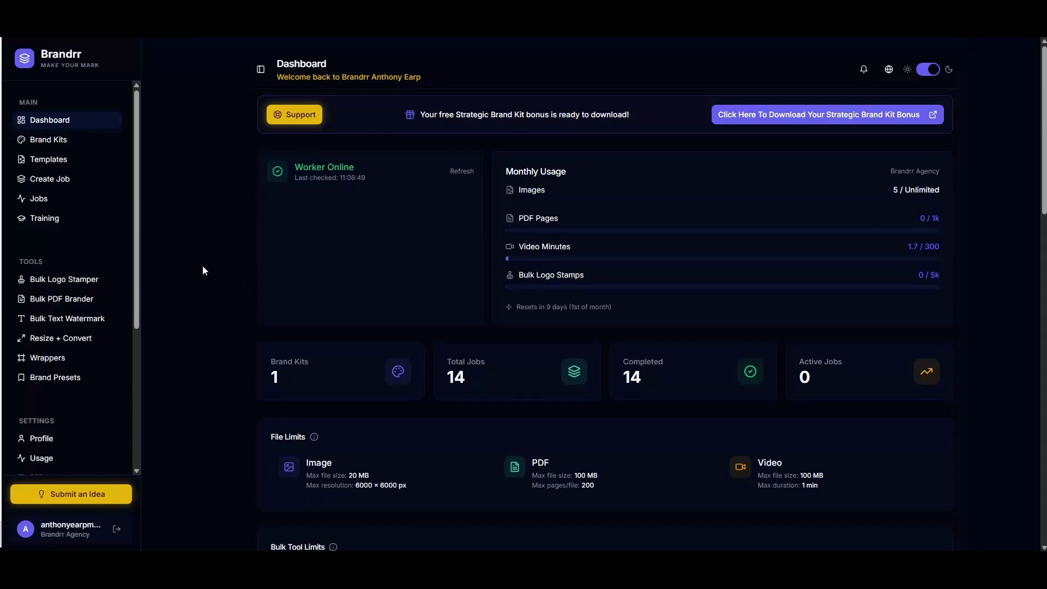
scroll(205, 269, down, 5)
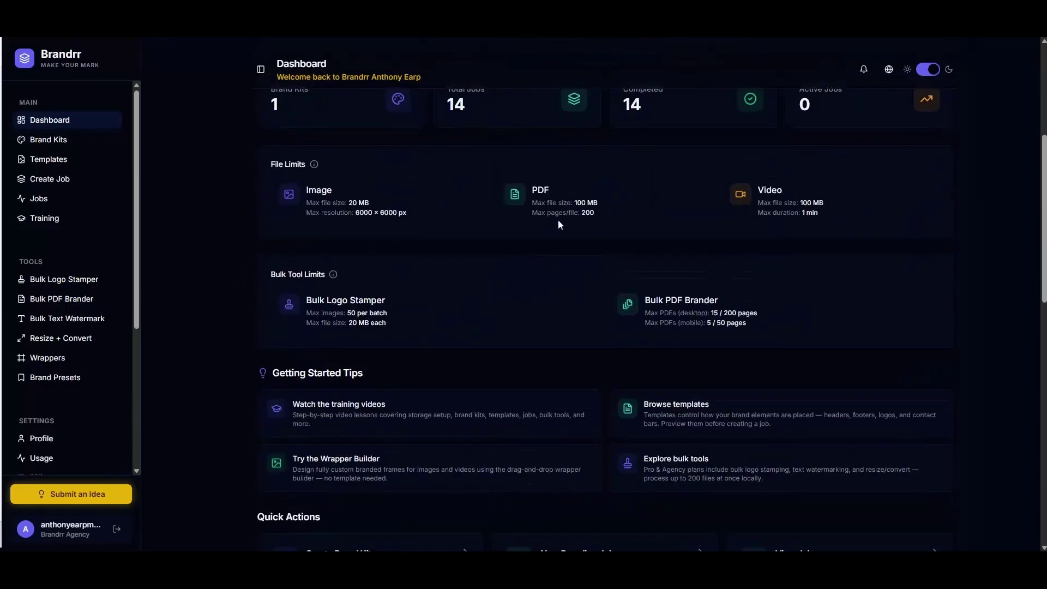
scroll(484, 295, down, 2)
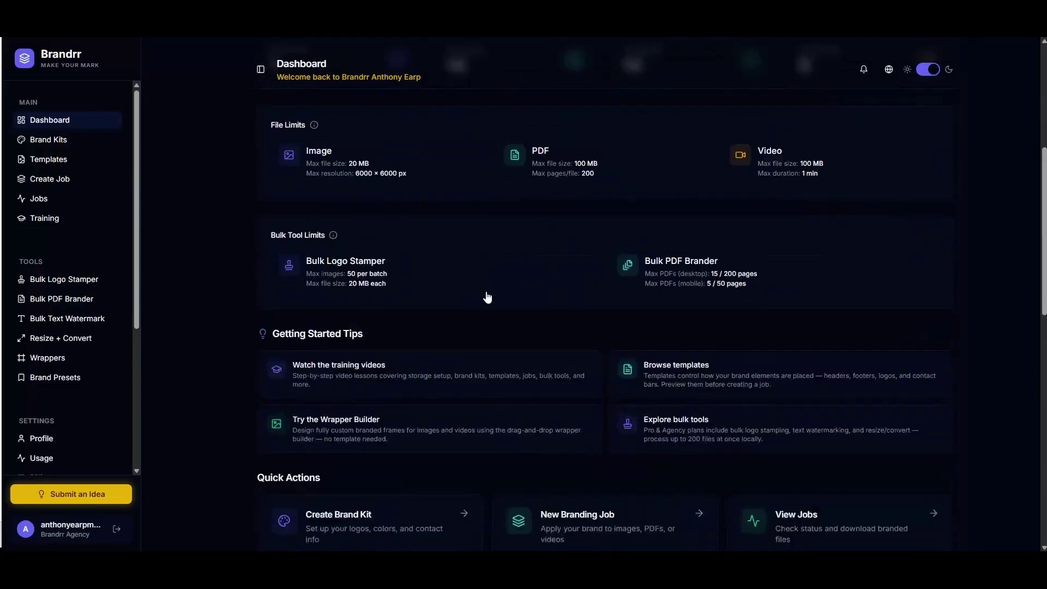
scroll(349, 272, down, 3)
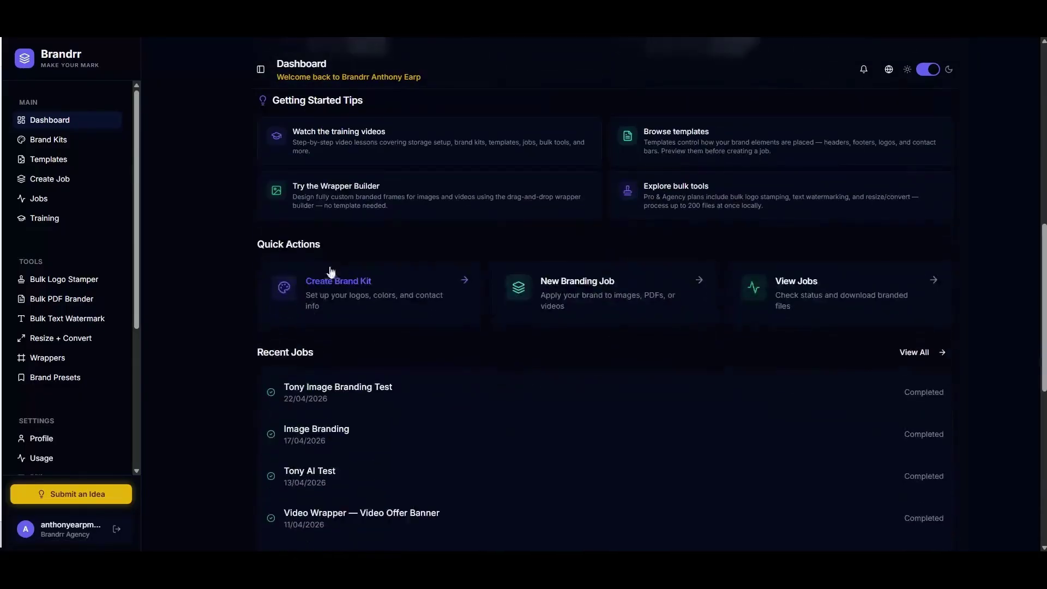
scroll(327, 294, down, 3)
scroll(355, 309, down, 2)
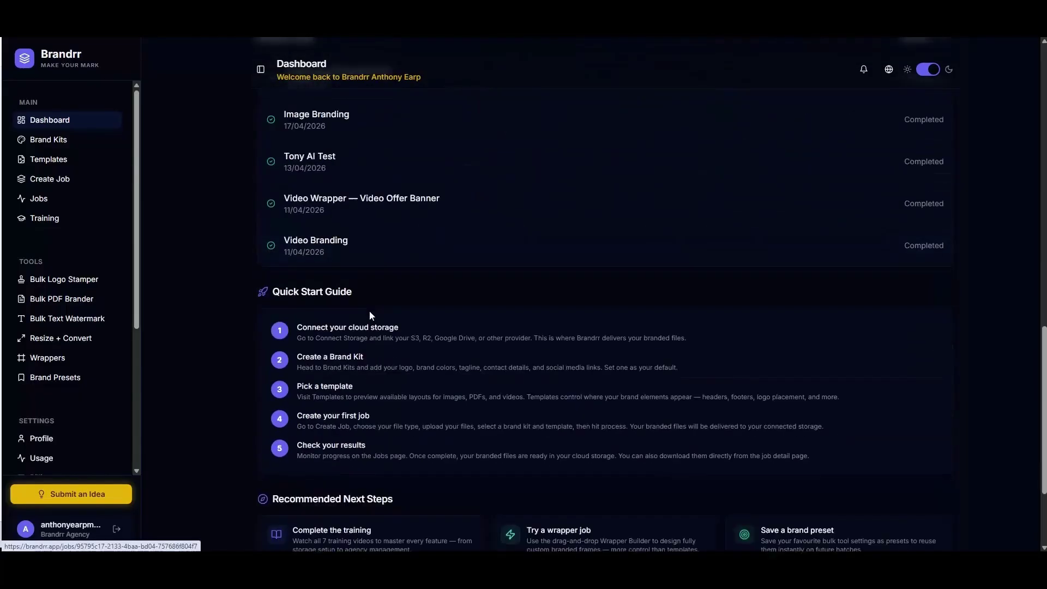
scroll(427, 278, down, 4)
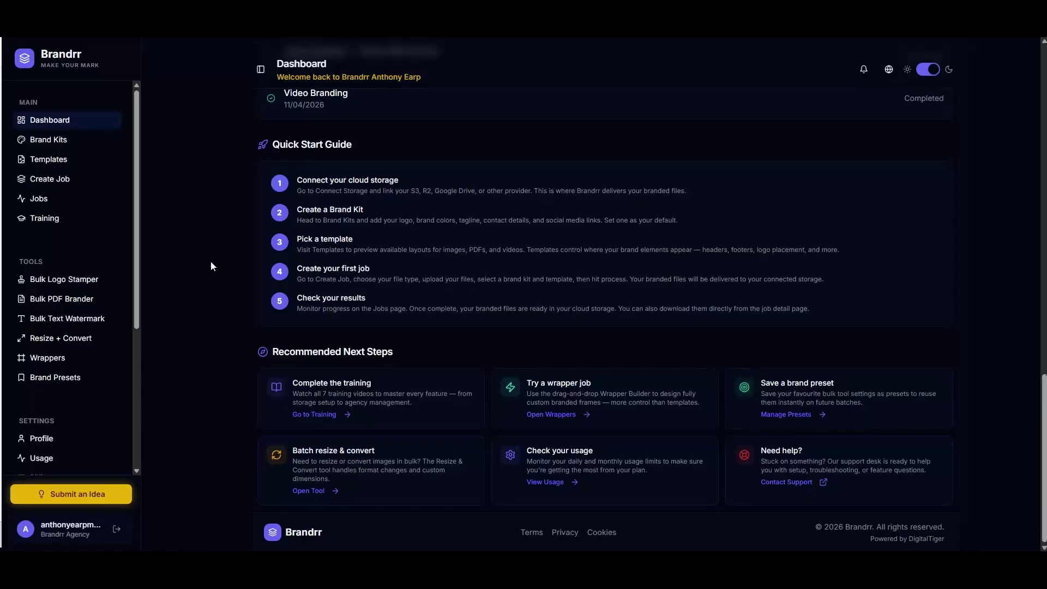
scroll(211, 260, up, 8)
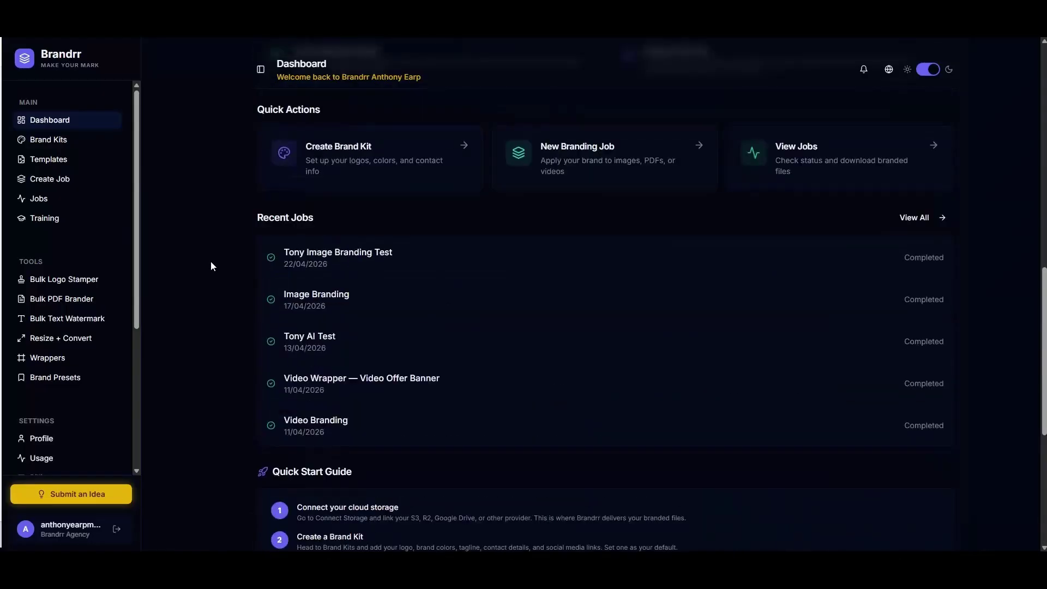
scroll(211, 261, up, 1)
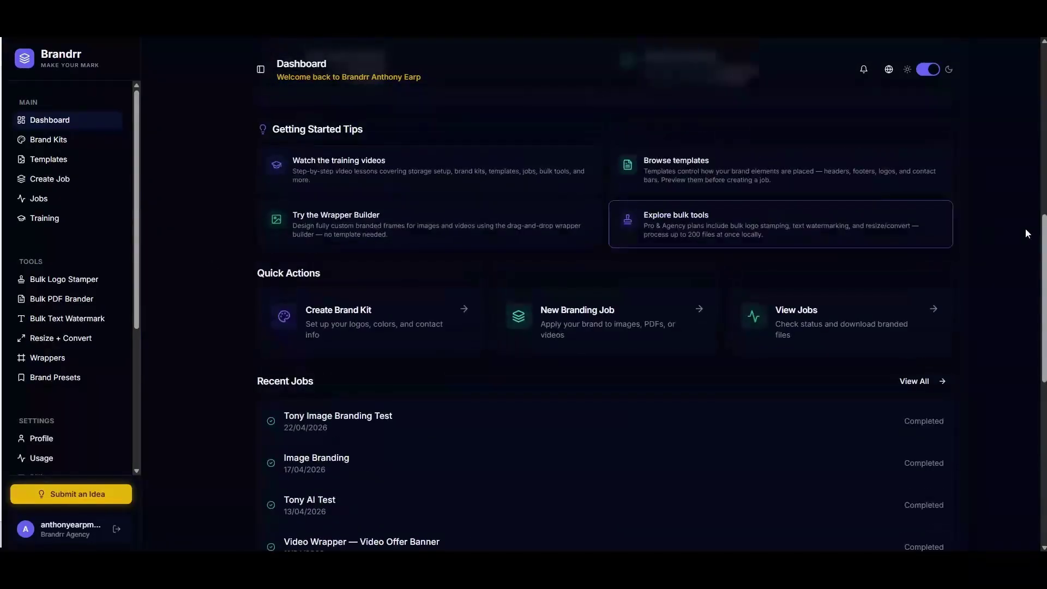
scroll(1034, 109, up, 7)
scroll(1032, 67, up, 2)
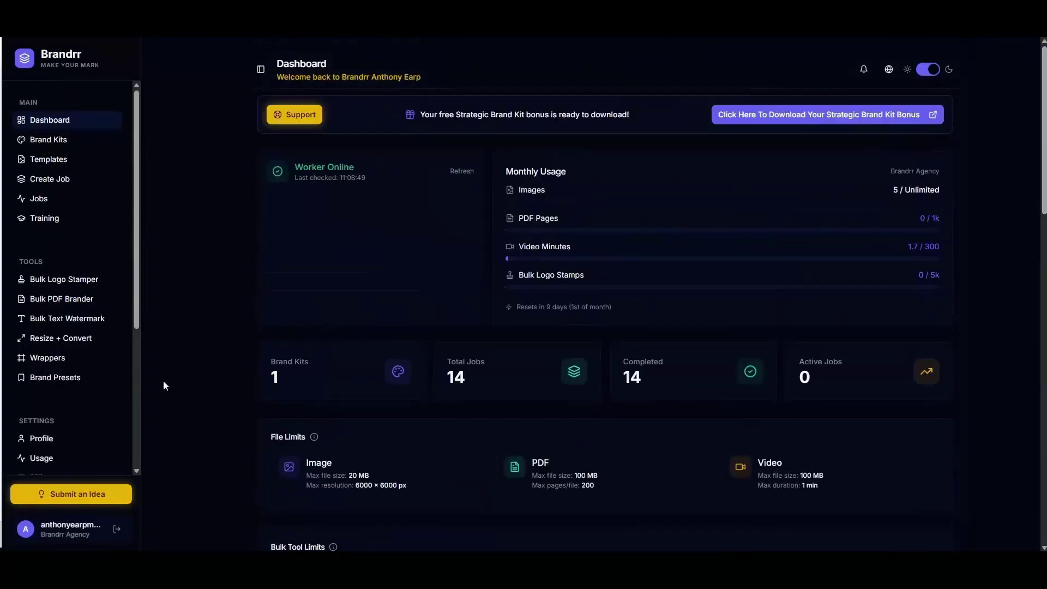
- Open the Billing page to compare the Brandrr Core, Pro and Agency plans
scroll(77, 390, down, 2)
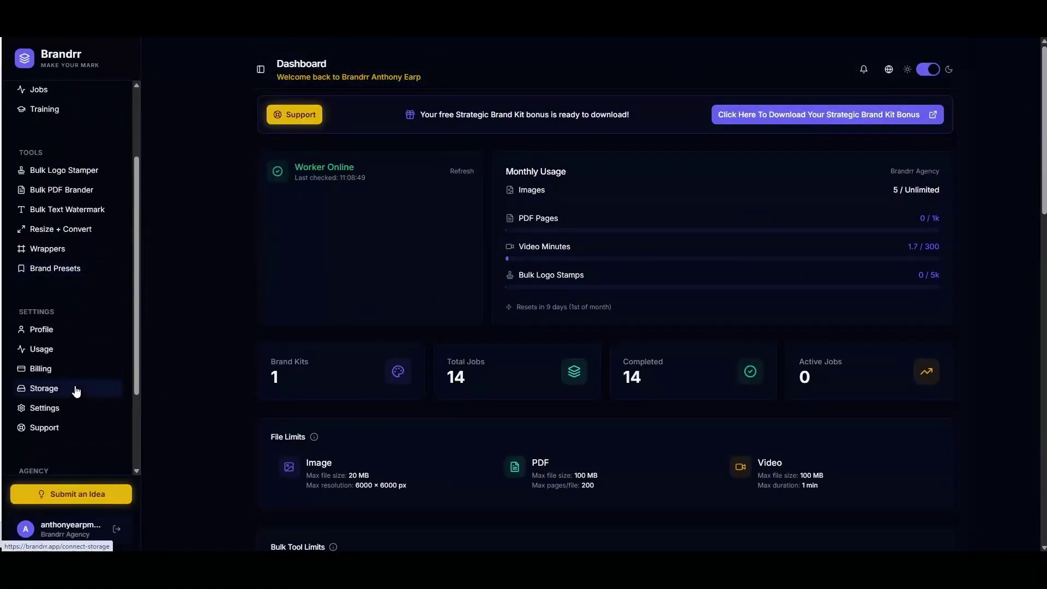
click(37, 371)
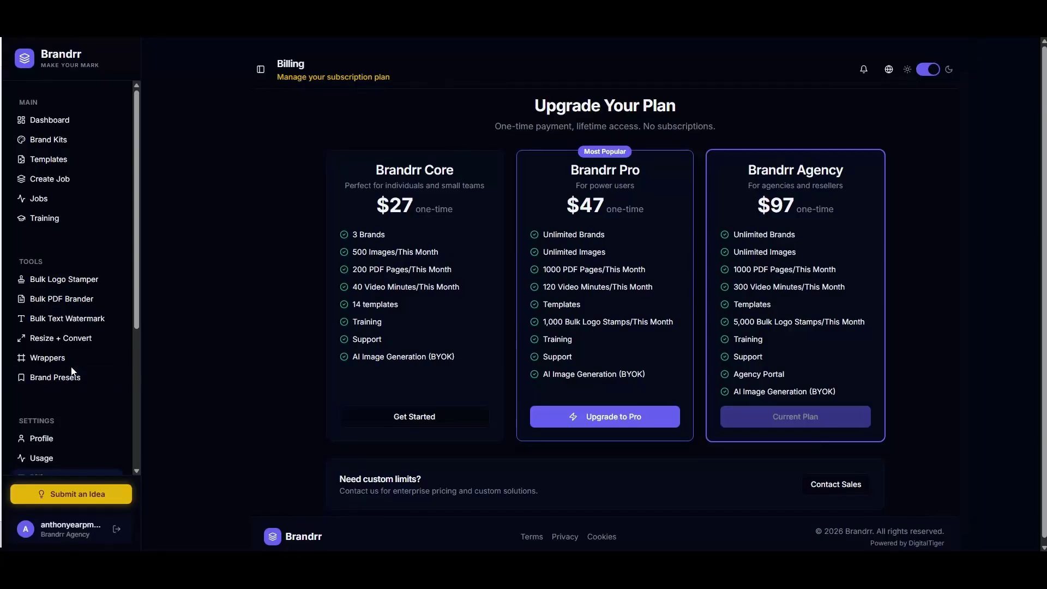
- Open the Storage page and review the cloud storage providers and their setup guide links
scroll(72, 368, down, 4)
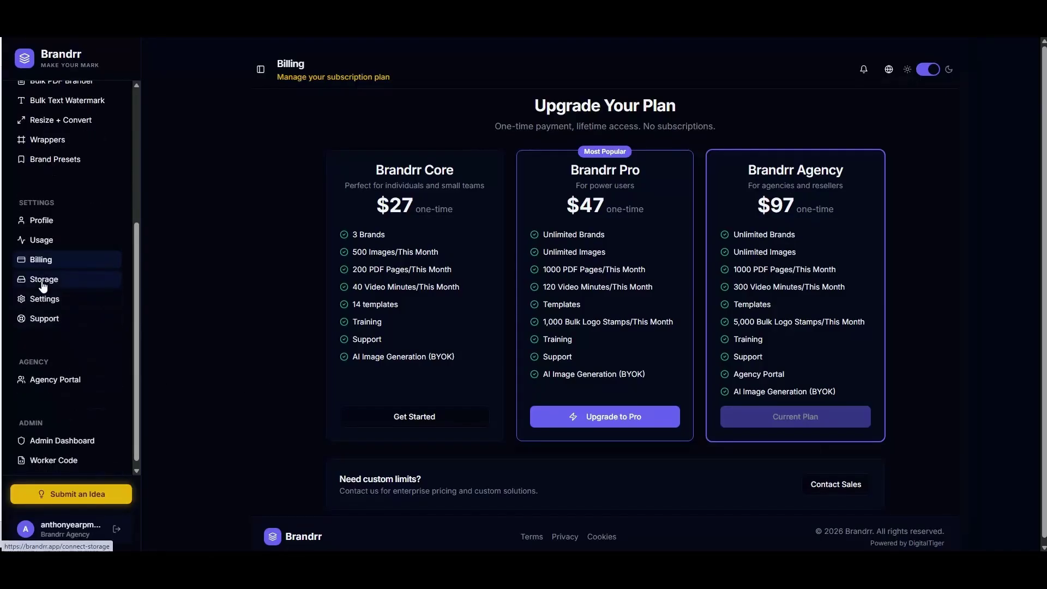
click(43, 281)
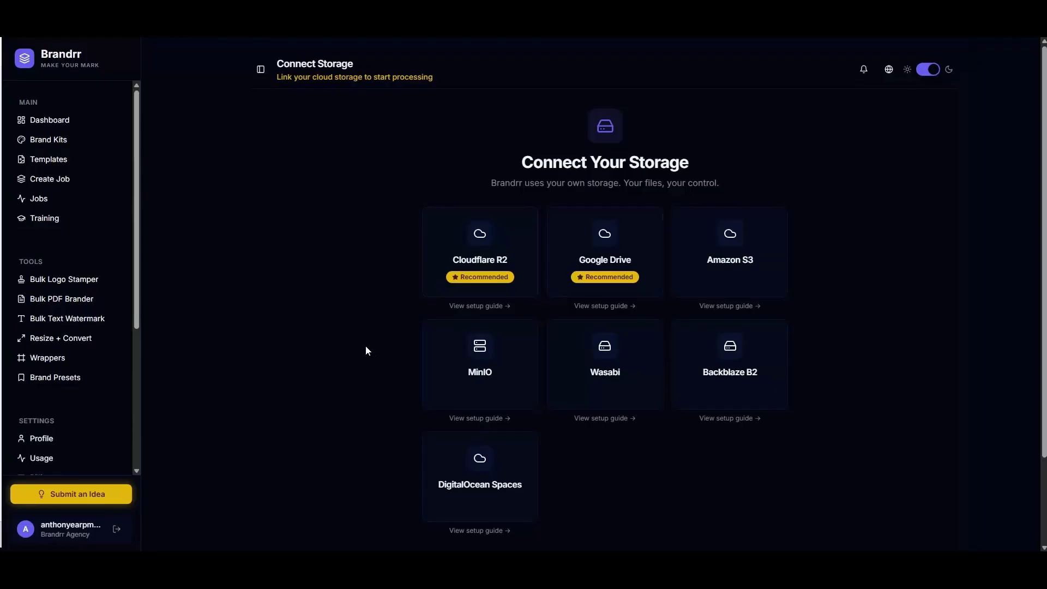
scroll(354, 349, down, 2)
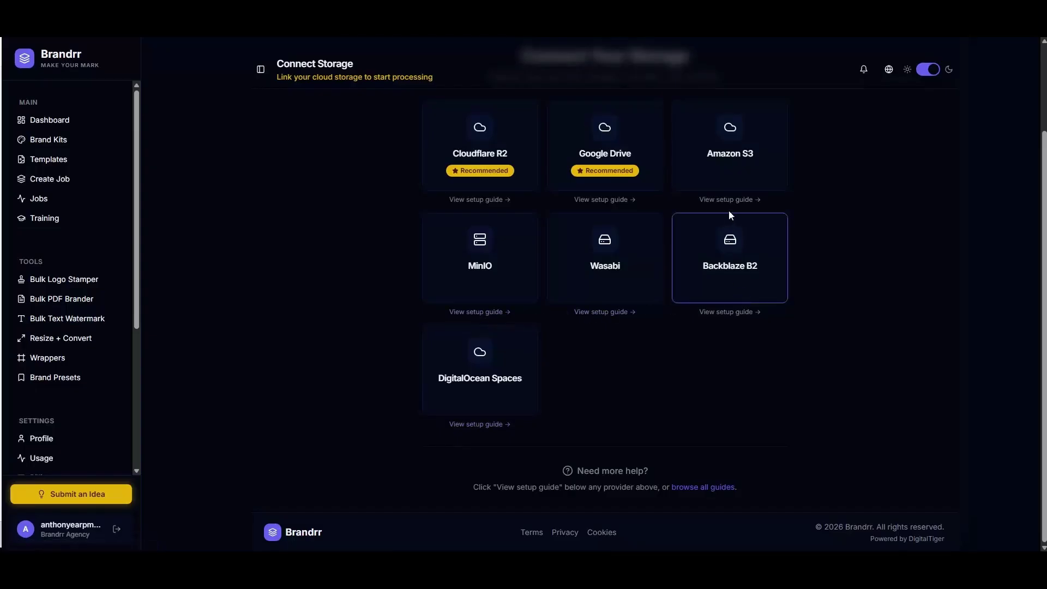
scroll(349, 297, up, 2)
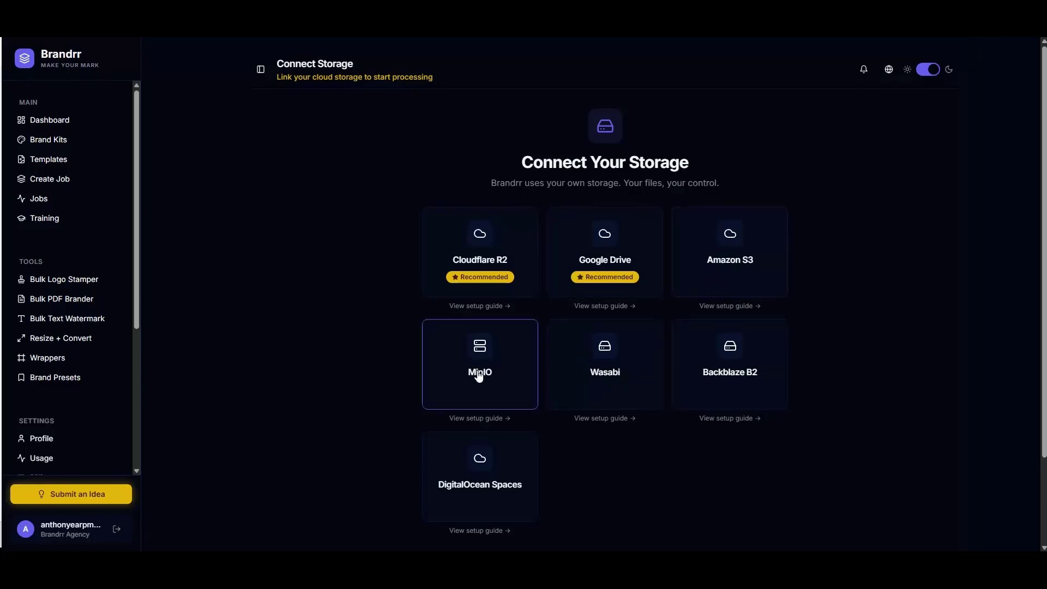
scroll(474, 455, down, 2)
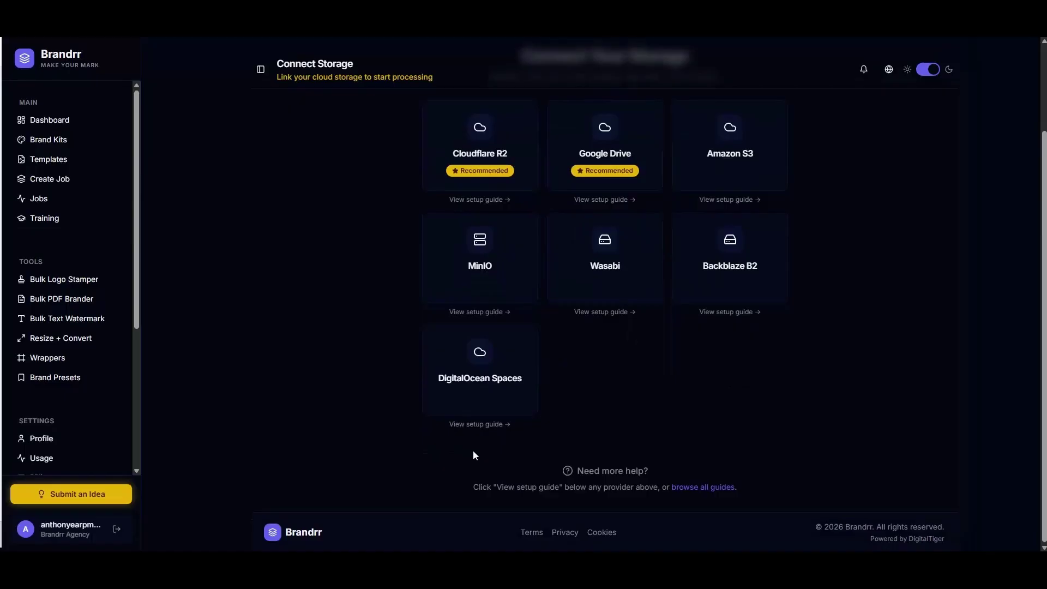
scroll(472, 450, up, 2)
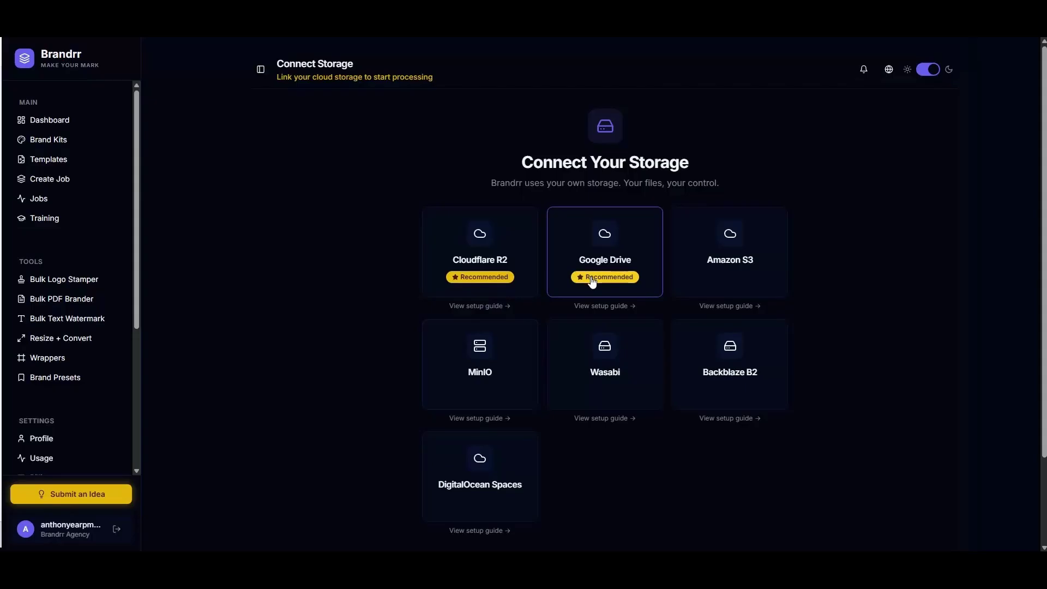
- Return to the dashboard and look over the main, tools, settings, agency and admin navigation entries and the usage and file limits
scroll(63, 338, down, 3)
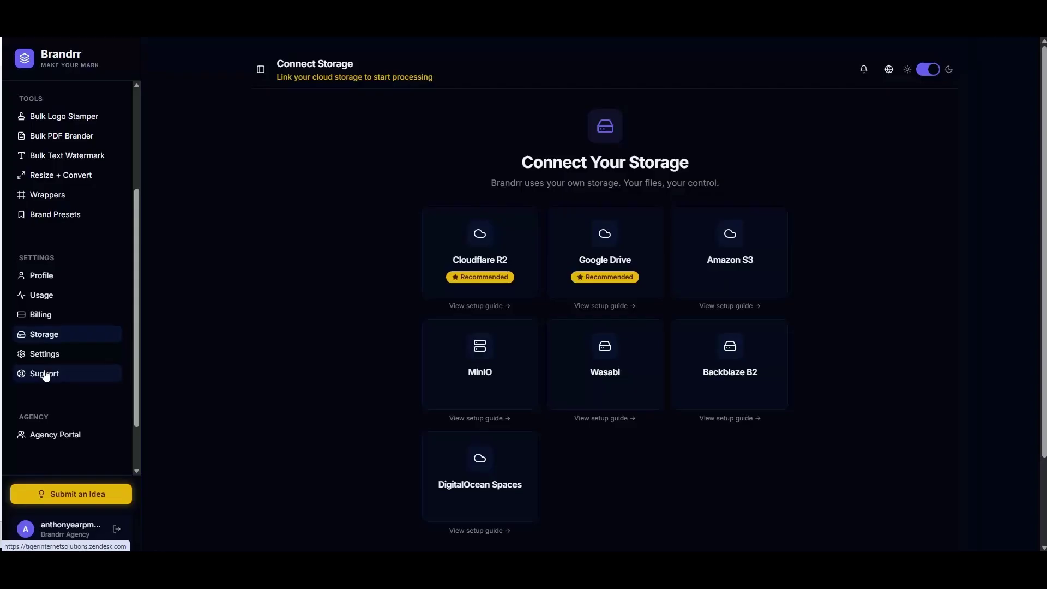
scroll(45, 375, up, 3)
click(46, 121)
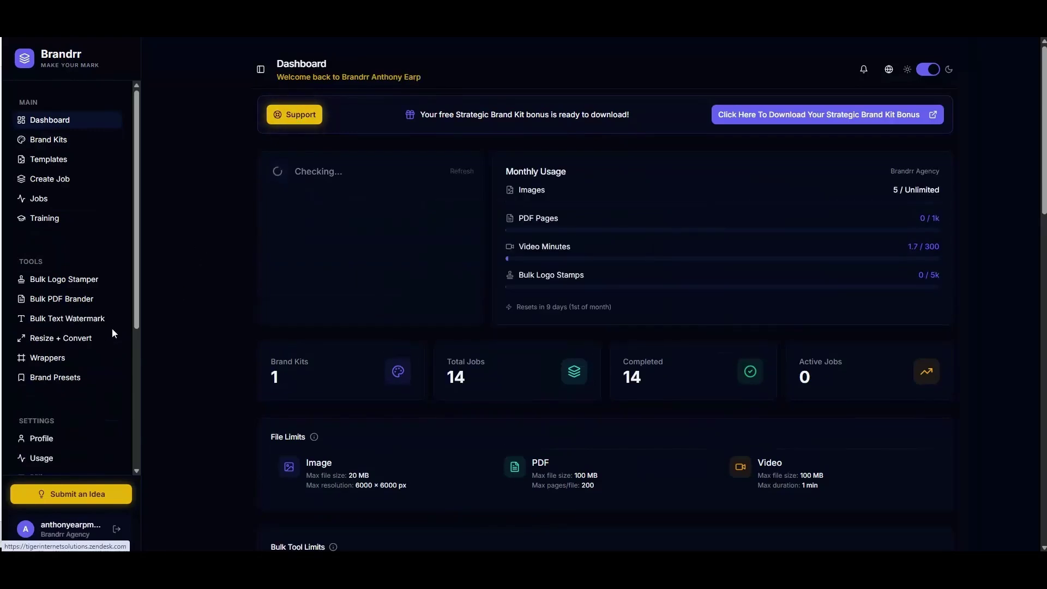
scroll(120, 325, down, 4)
scroll(120, 324, down, 1)
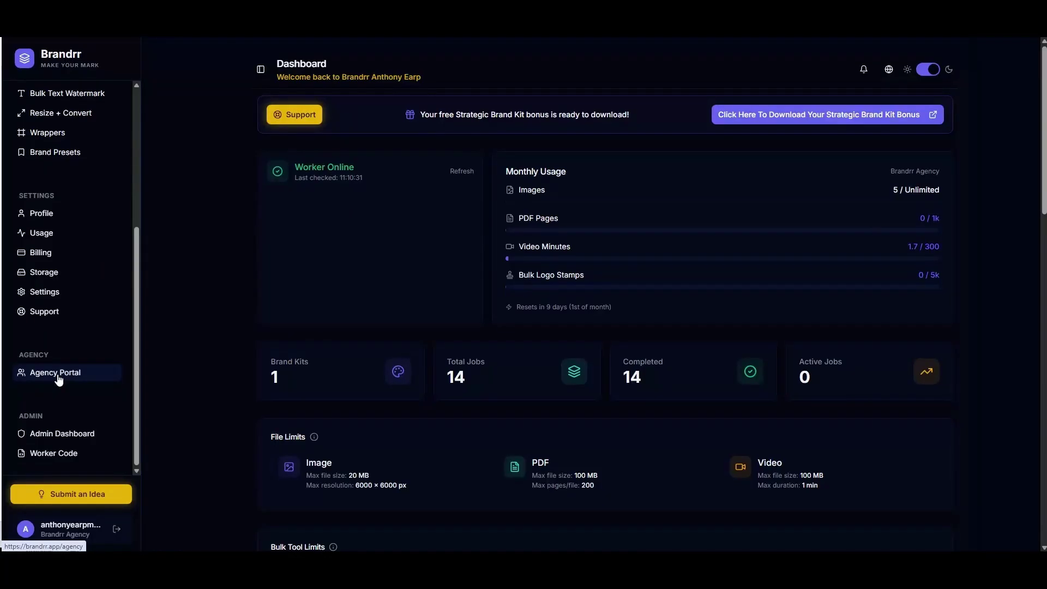
scroll(59, 378, up, 4)
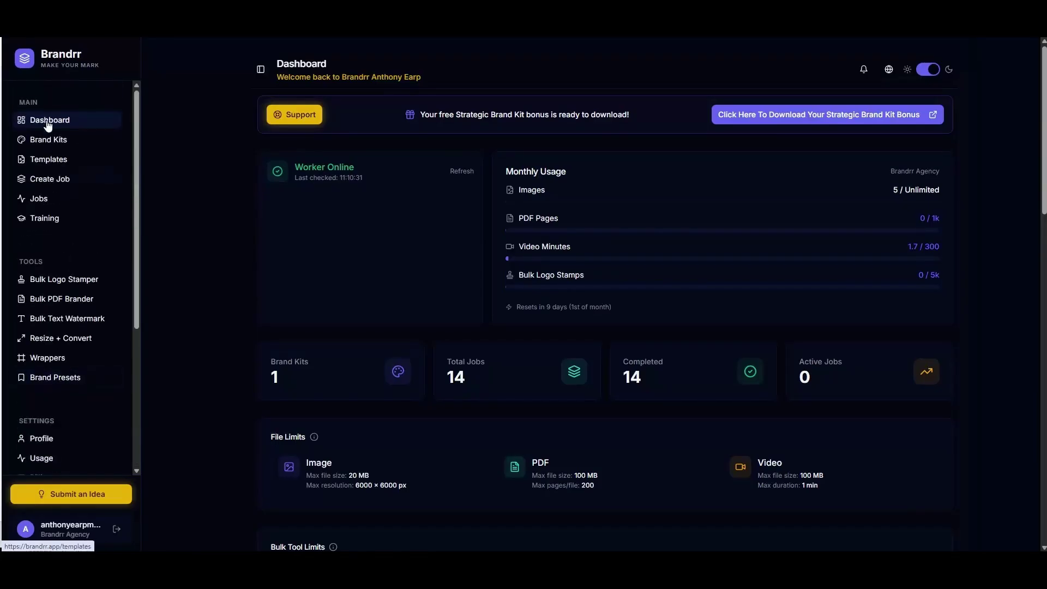
scroll(254, 271, down, 2)
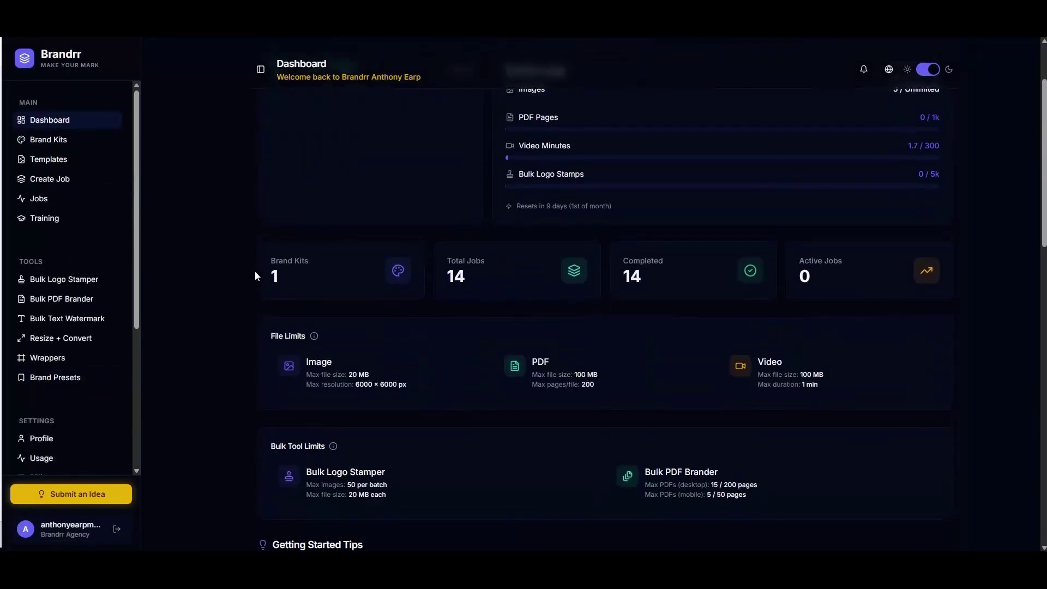
scroll(254, 271, up, 2)
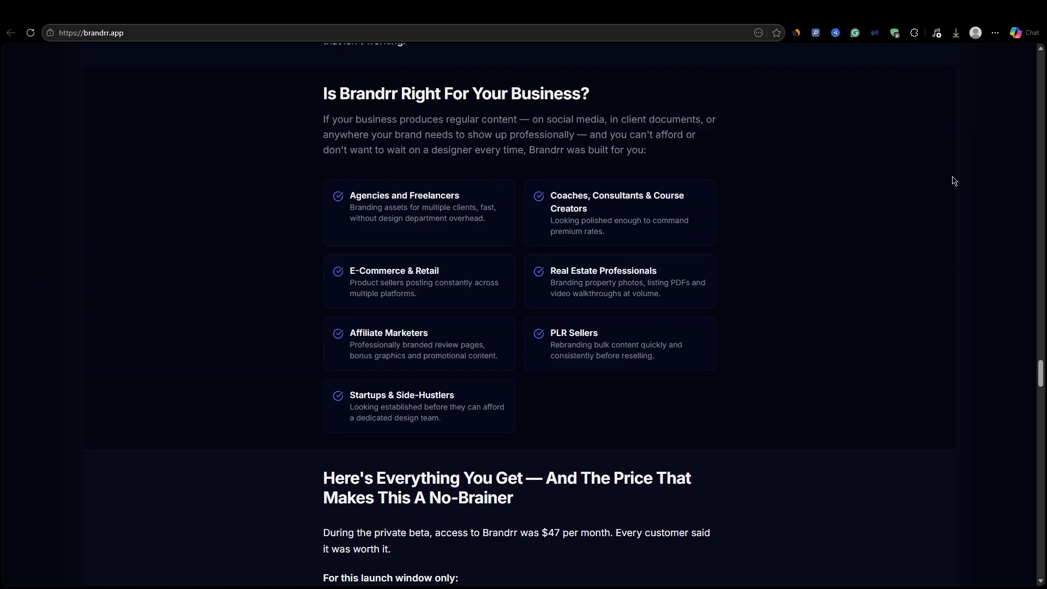
- Read the Brandrr sales page from the business-fit section onward to the launch pricing
scroll(954, 181, down, 8)
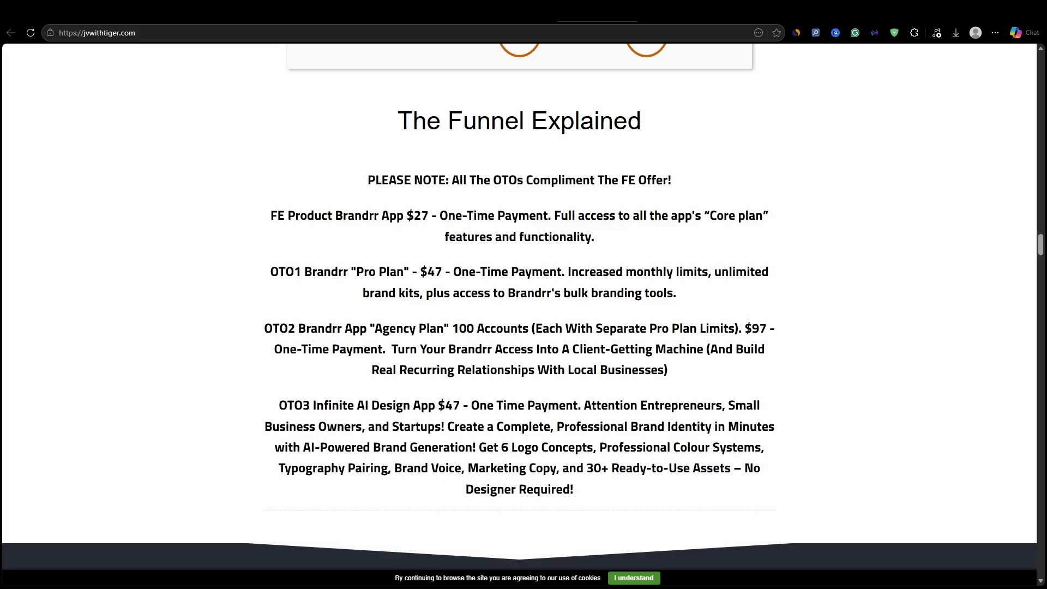
- Switch to the Tech Tested Exclusive Bonuses page and browse the 100+ Premium Bonus Bundle document and the bonus access instructions
click(596, 14)
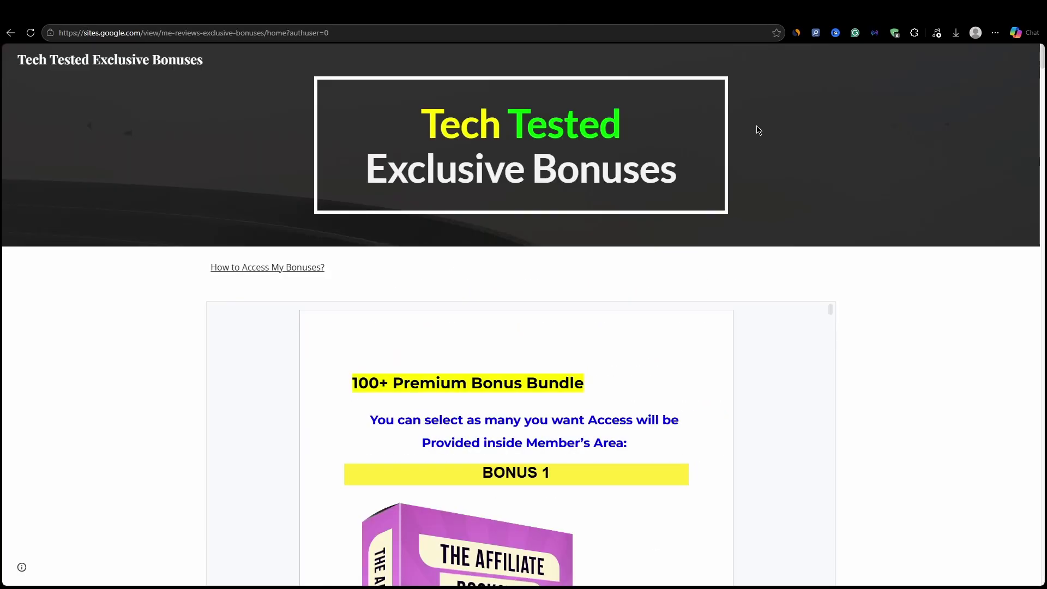
scroll(894, 223, down, 5)
scroll(878, 225, up, 2)
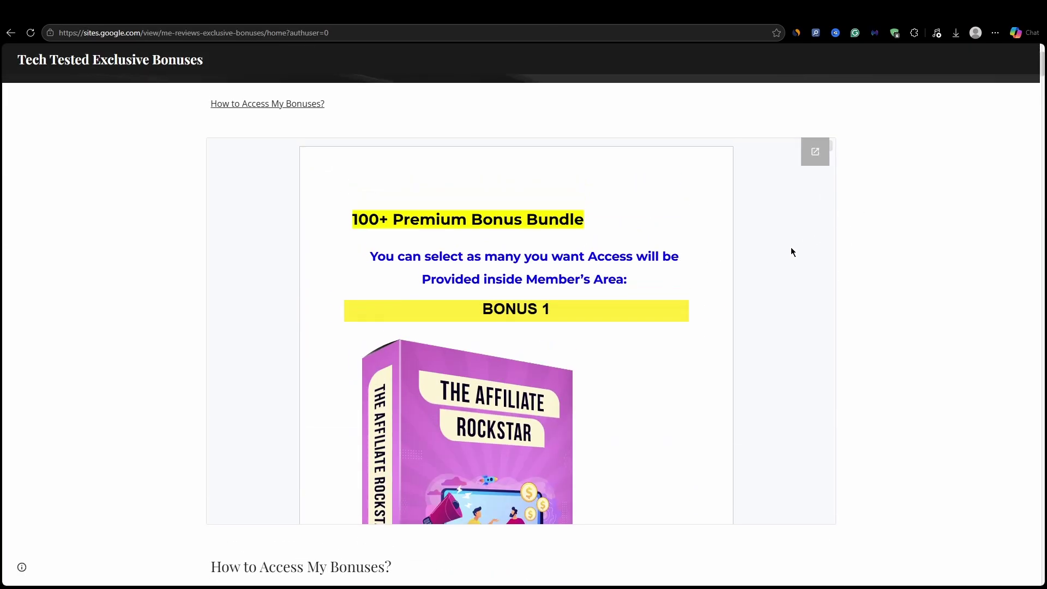
scroll(787, 249, down, 4)
scroll(790, 258, down, 14)
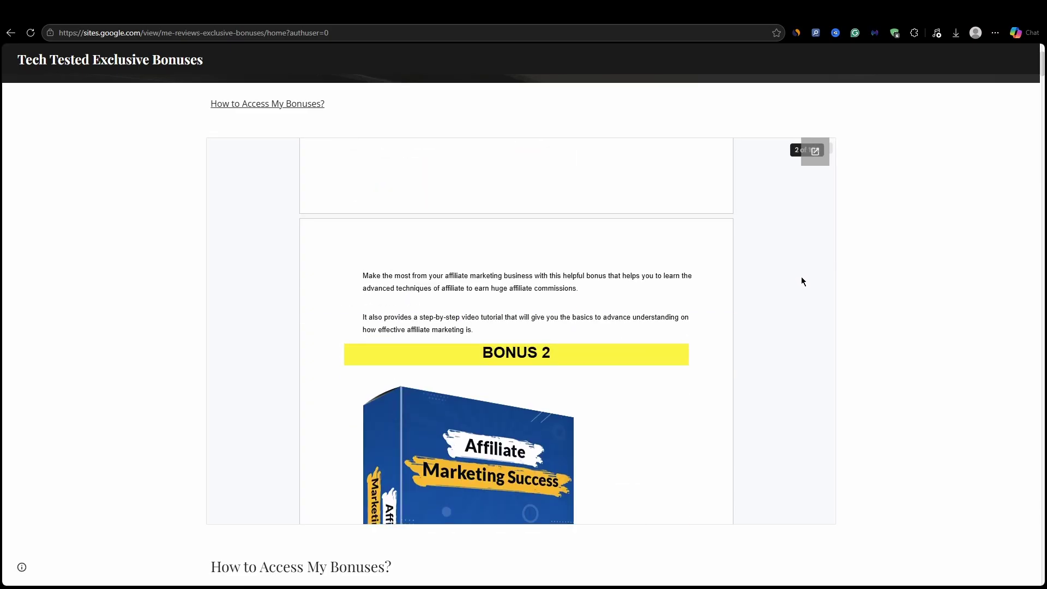
scroll(806, 284, down, 15)
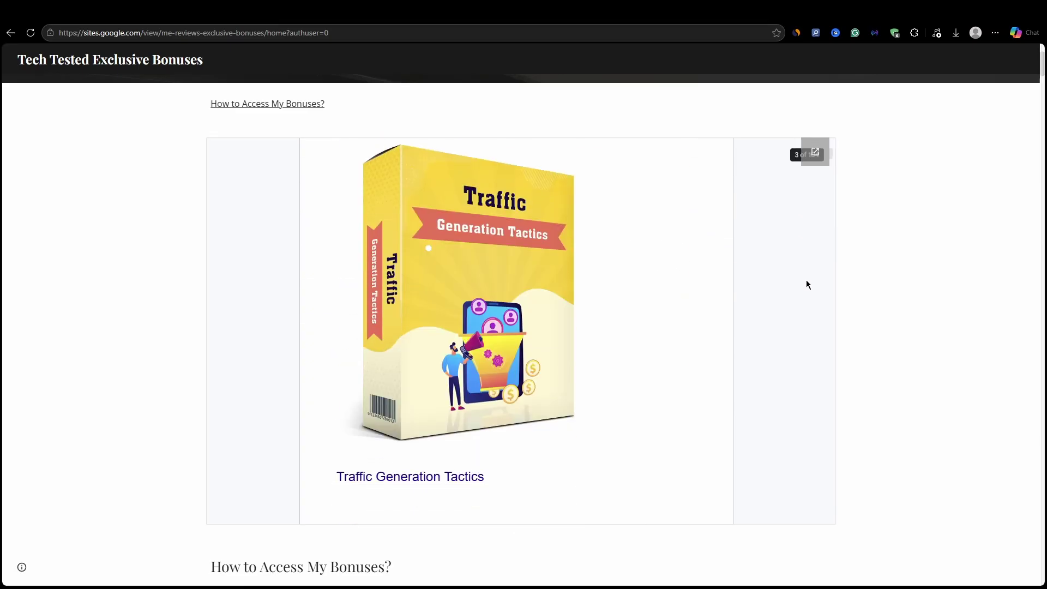
scroll(807, 281, down, 12)
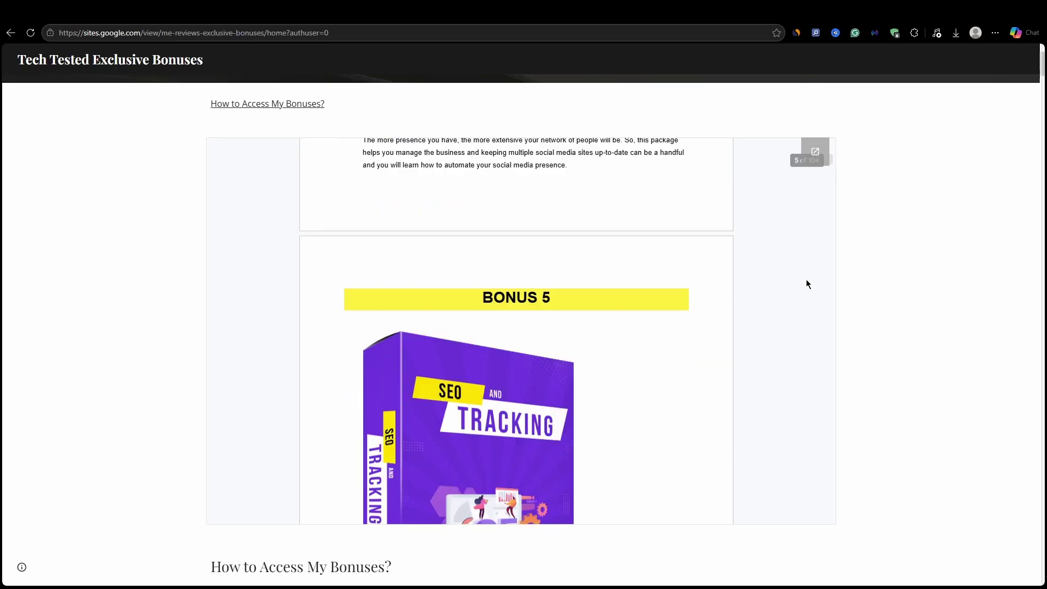
scroll(805, 284, down, 14)
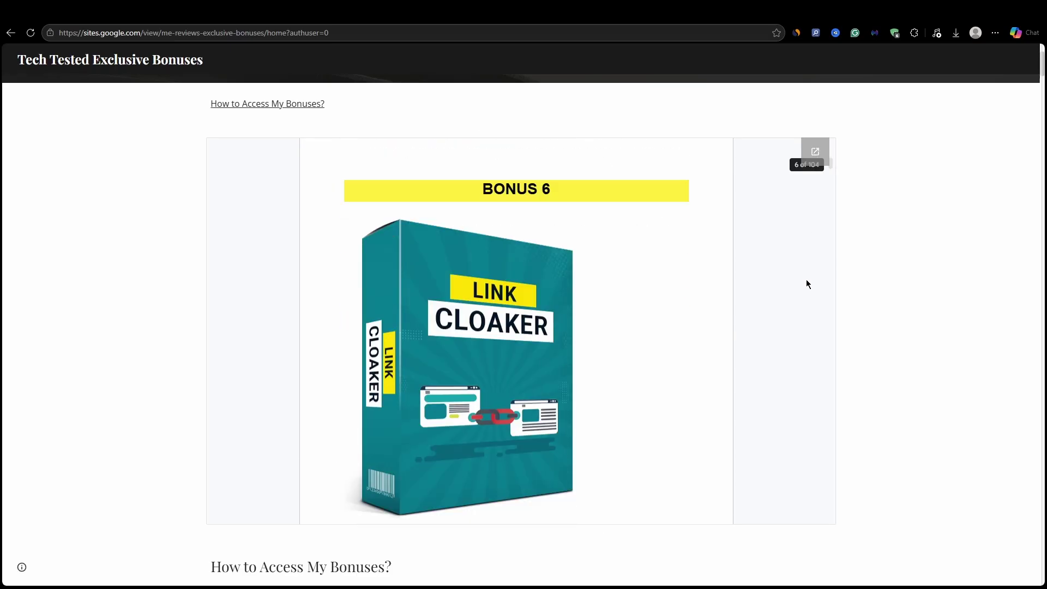
scroll(807, 284, down, 12)
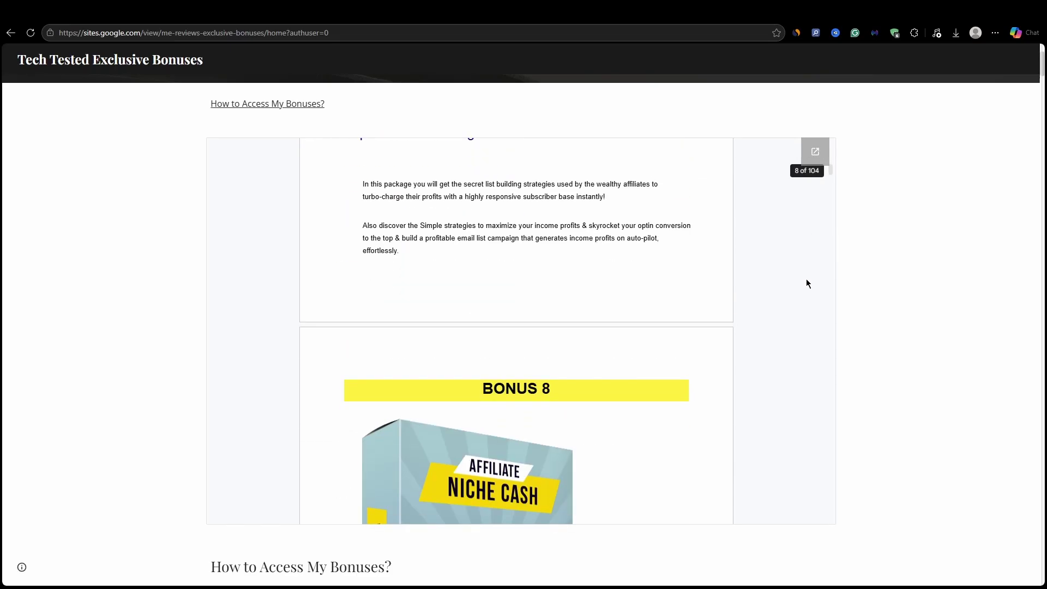
scroll(806, 283, down, 14)
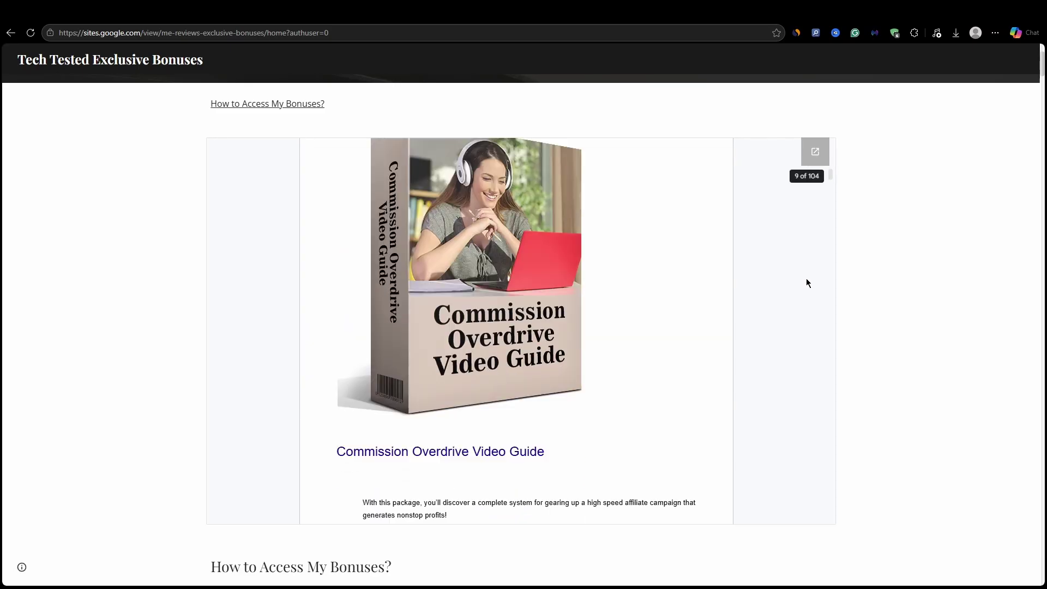
scroll(807, 282, down, 14)
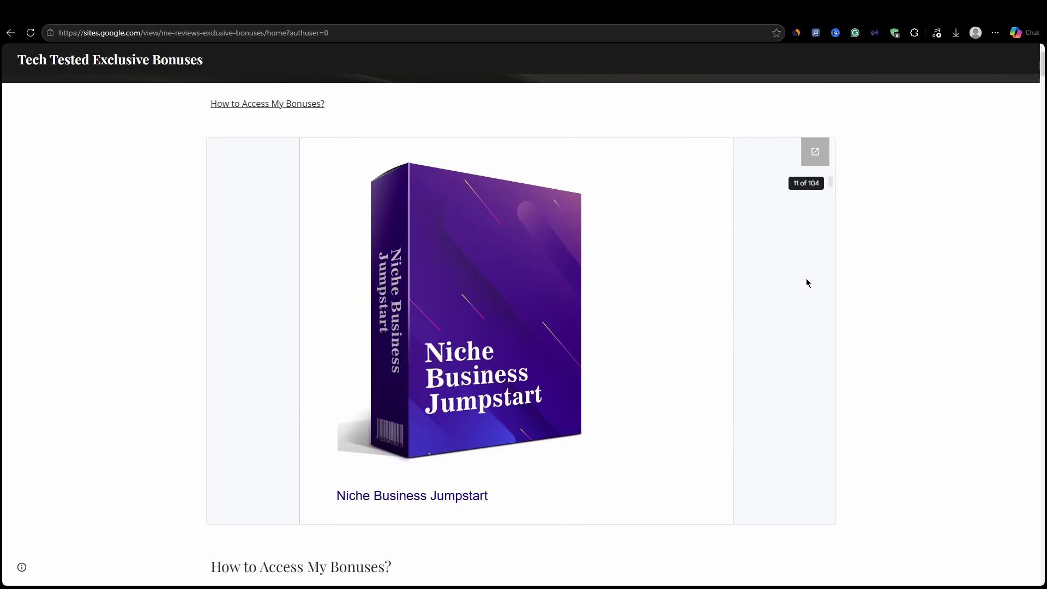
scroll(806, 280, down, 5)
scroll(873, 316, down, 10)
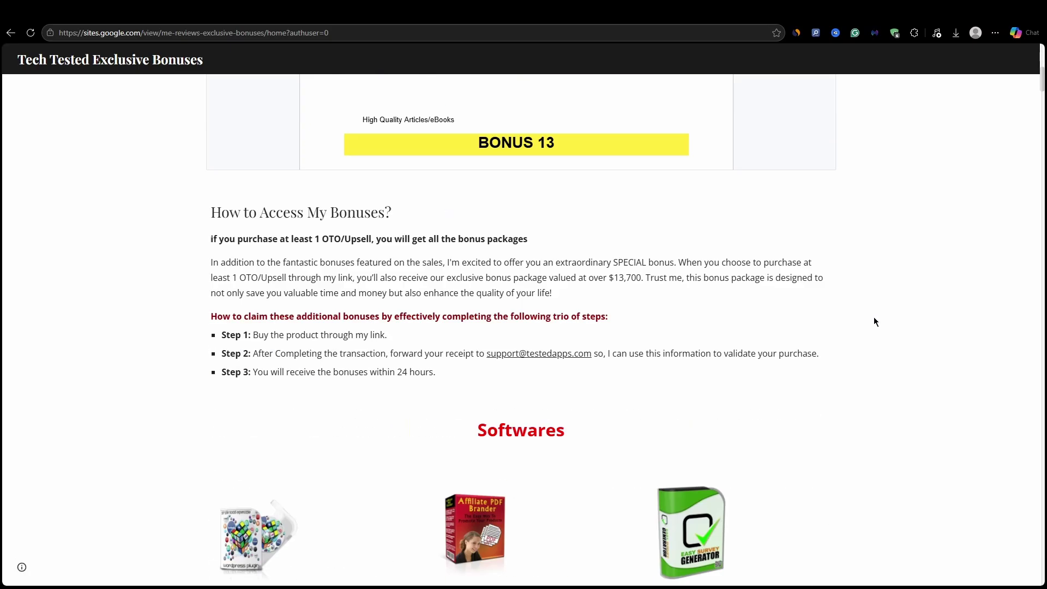
- Browse the Softwares and PLR(eBooks) bonus listings on the Tech Tested Exclusive Bonuses page
scroll(875, 321, down, 10)
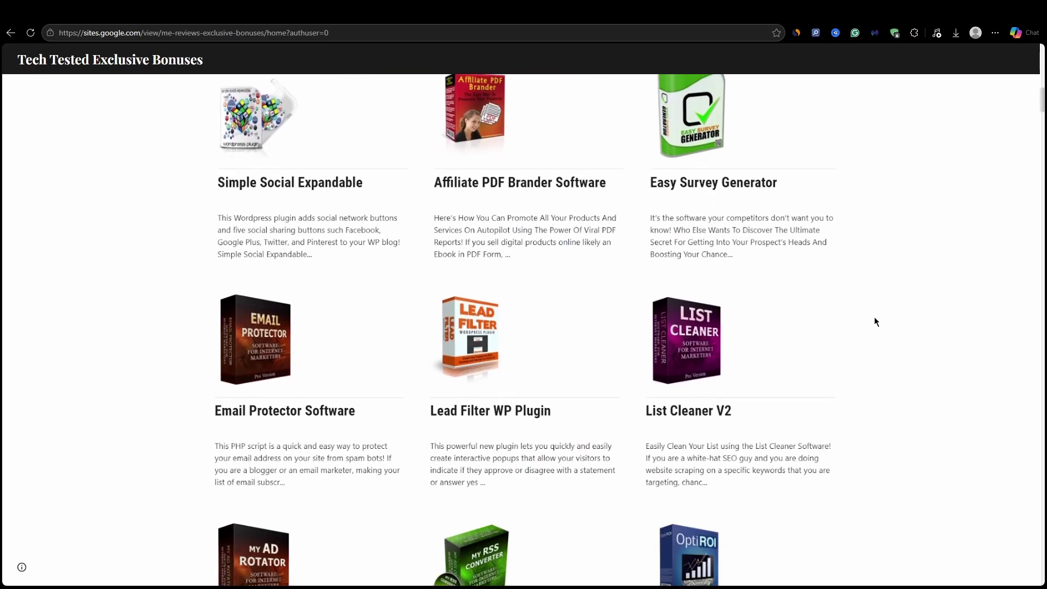
scroll(875, 319, down, 12)
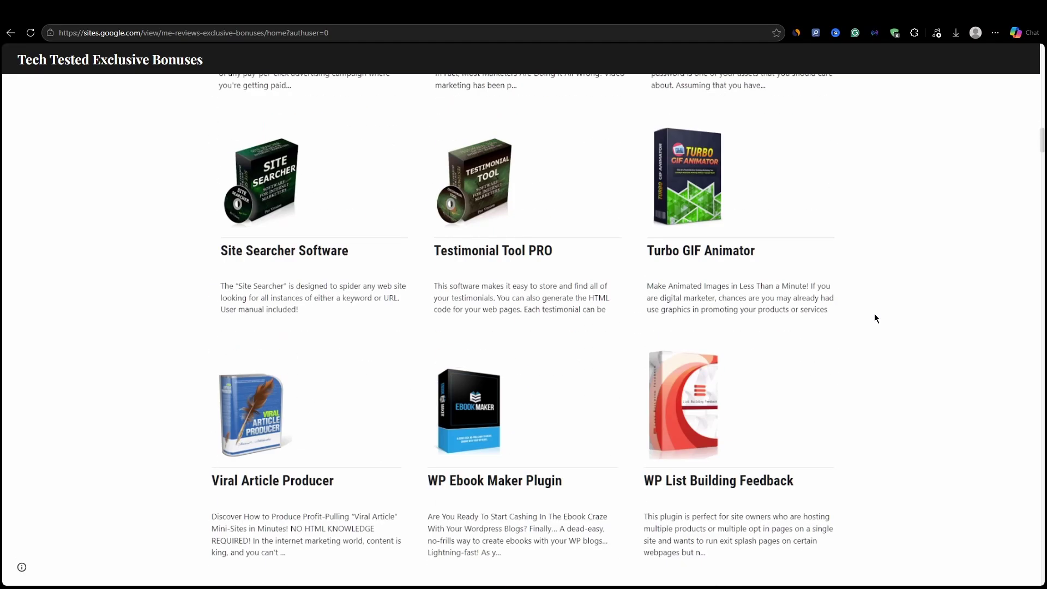
scroll(874, 317, down, 12)
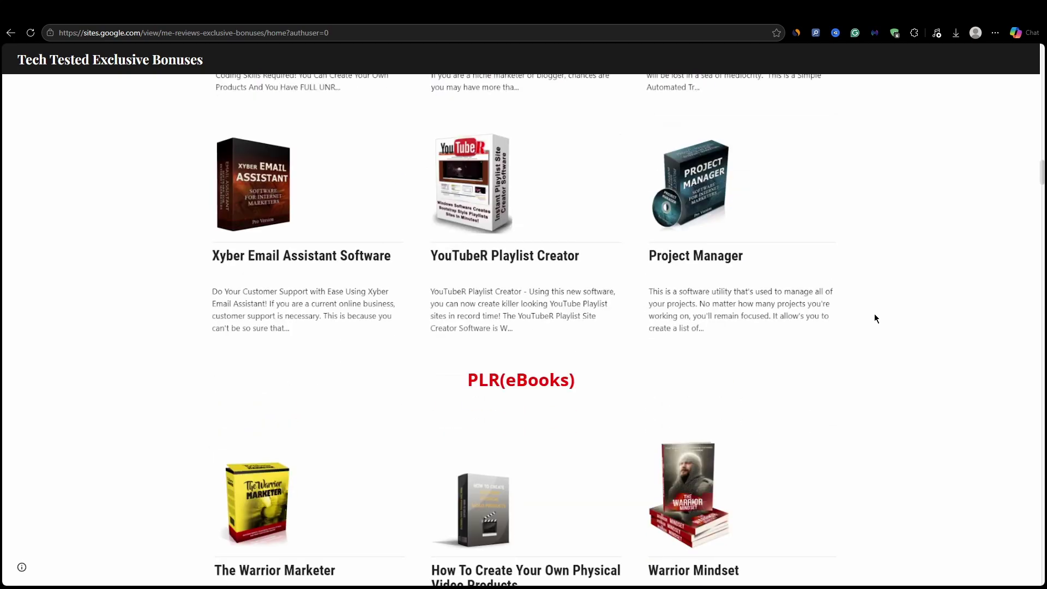
scroll(875, 319, down, 12)
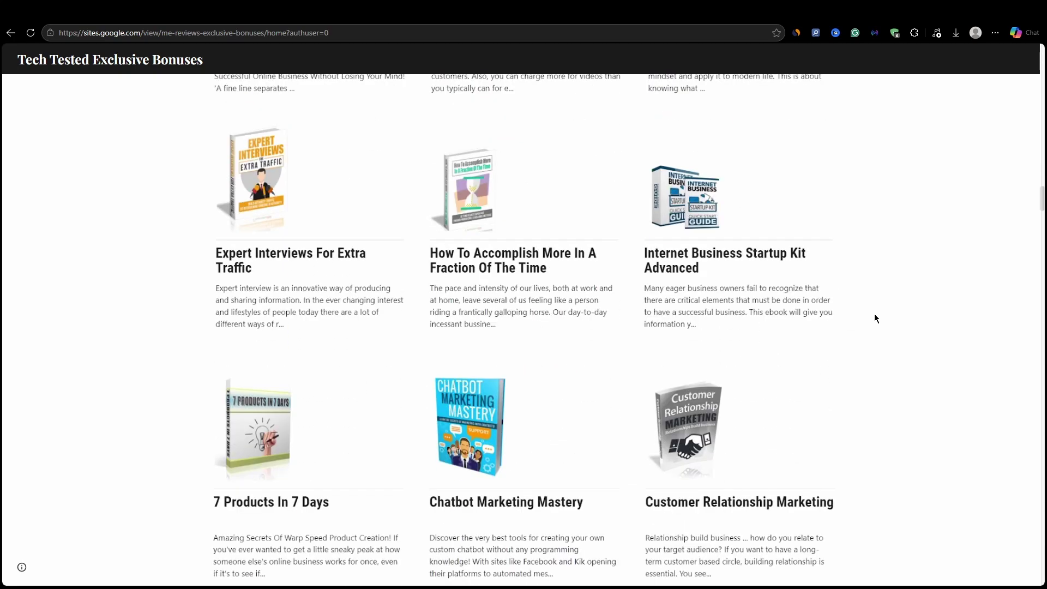
scroll(875, 319, down, 12)
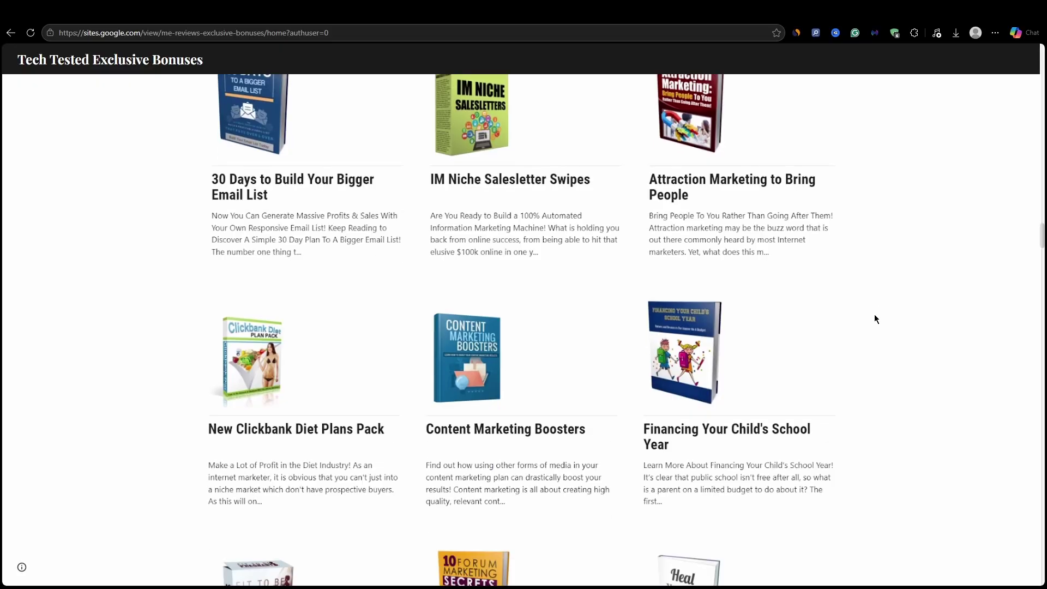
scroll(874, 319, down, 12)
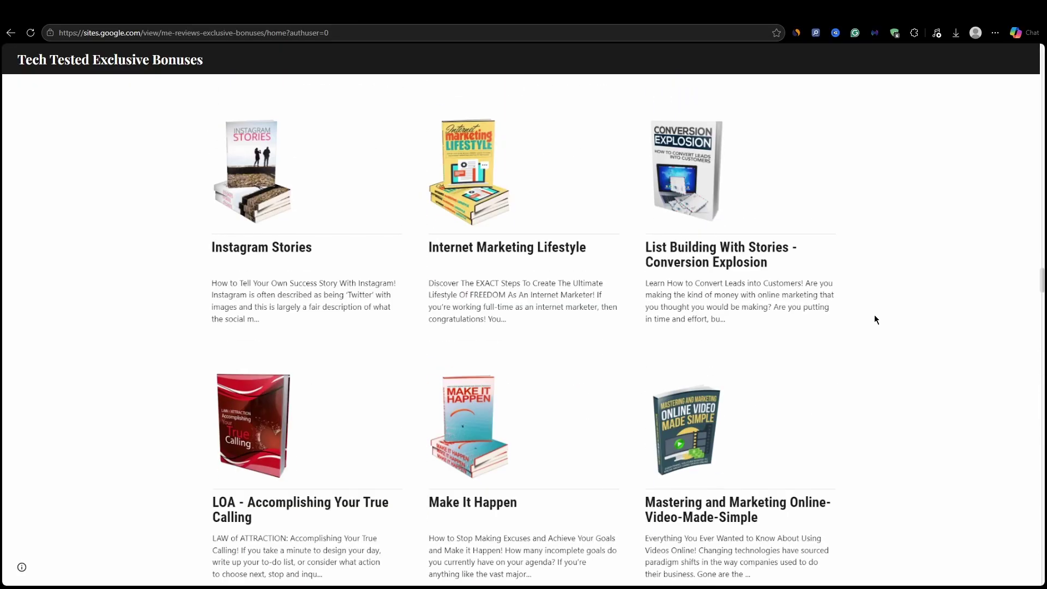
scroll(874, 319, down, 12)
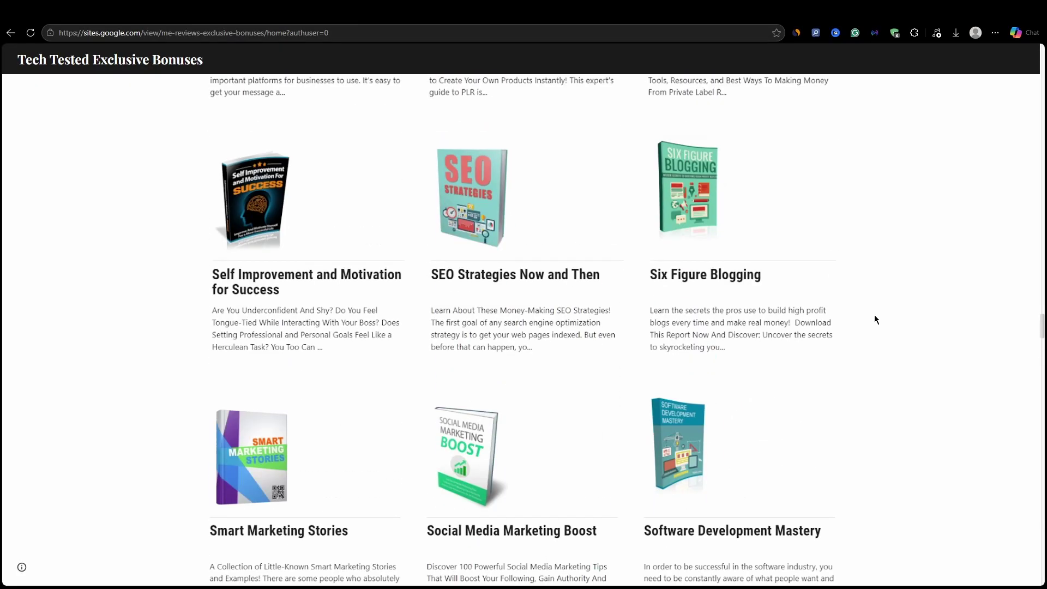
scroll(874, 319, down, 16)
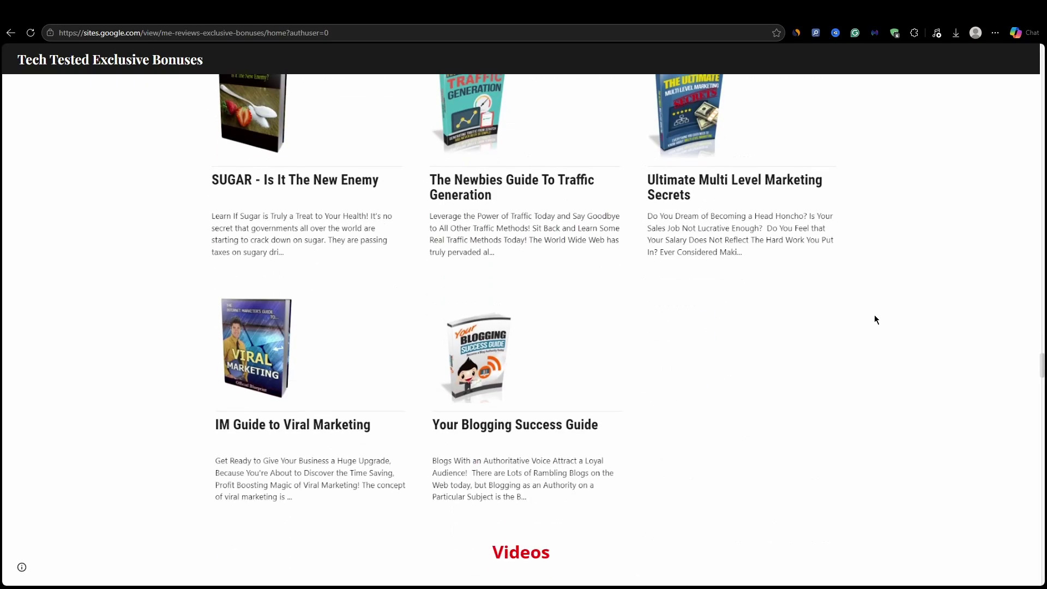
- Review the Videos bonus listings through to the end of the bonuses page
scroll(875, 316, down, 10)
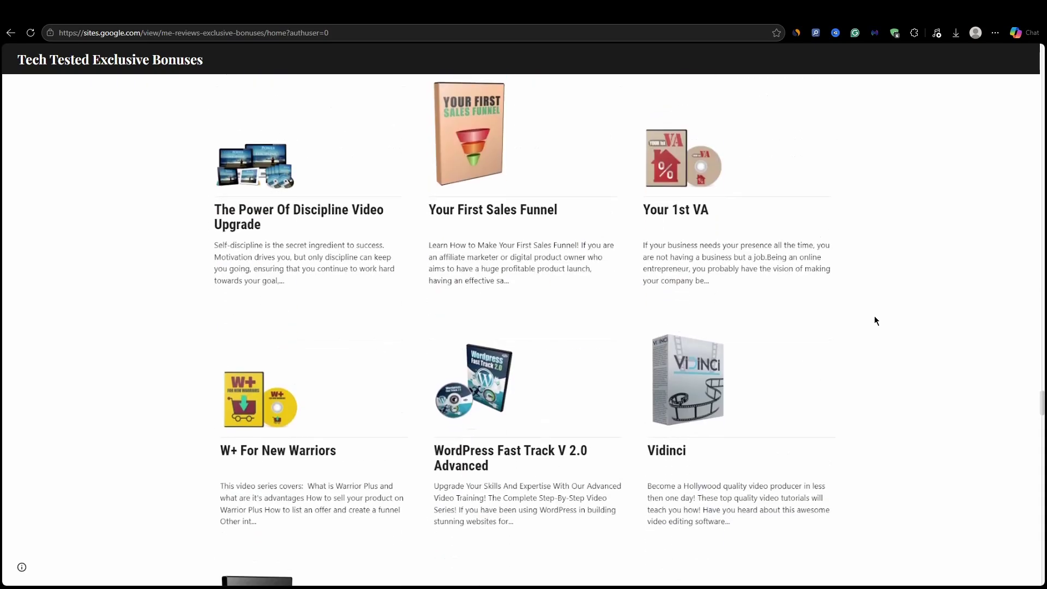
scroll(874, 316, down, 14)
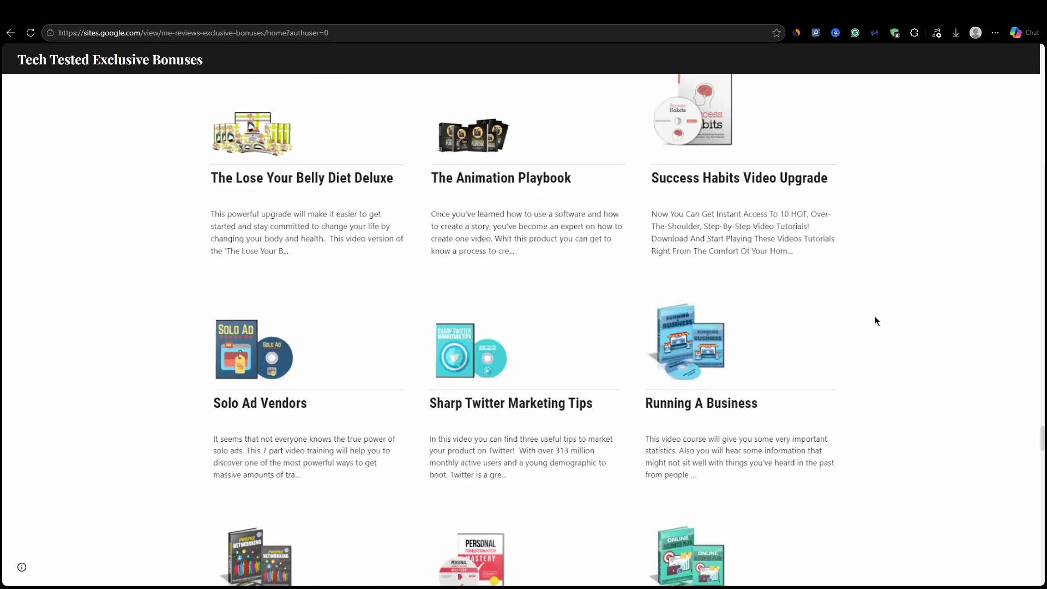
scroll(874, 316, down, 9)
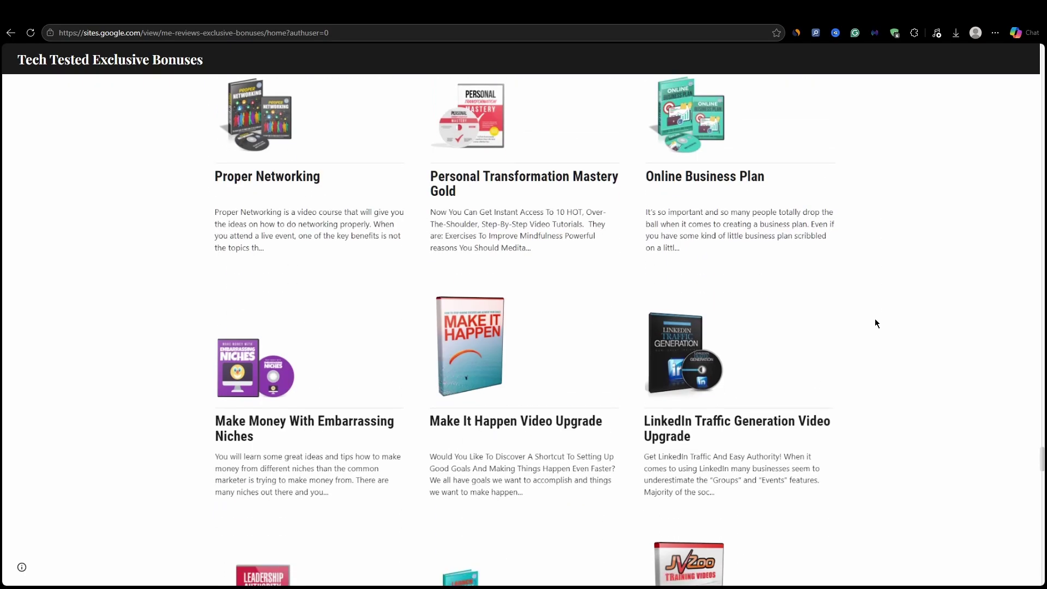
scroll(875, 323, down, 10)
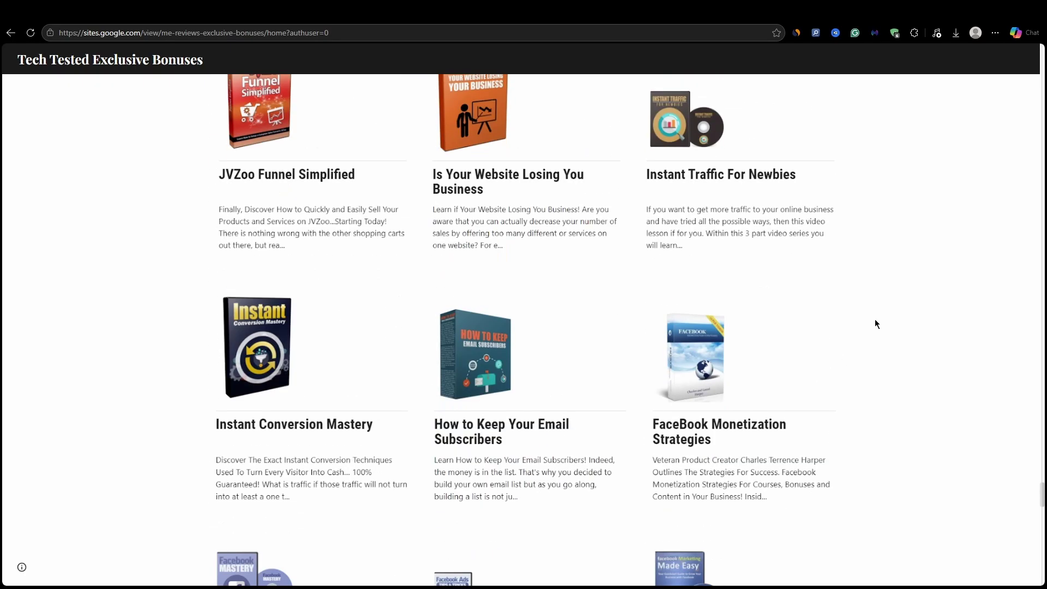
scroll(875, 319, down, 12)
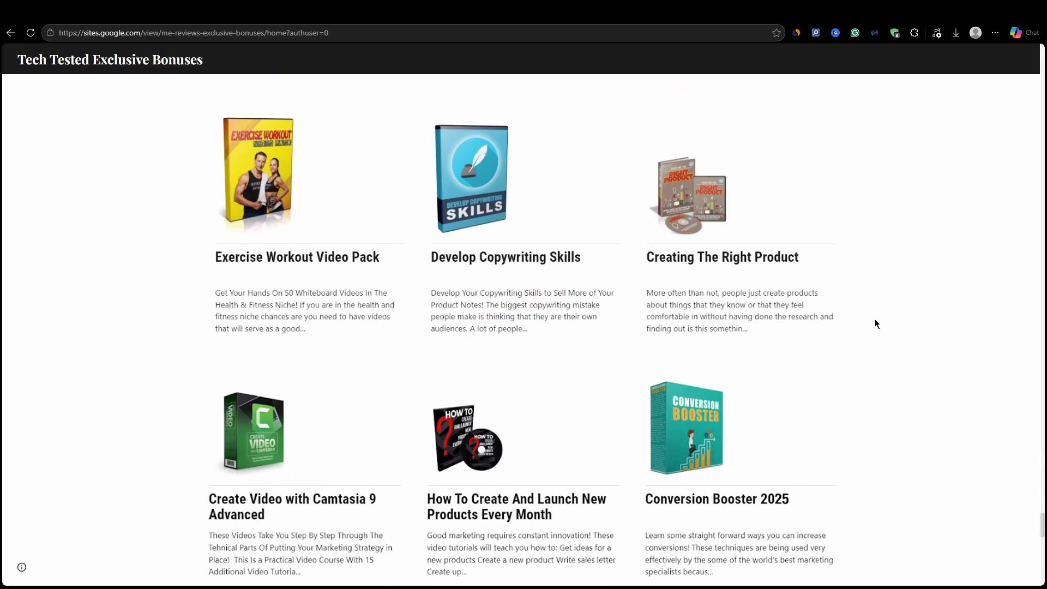
scroll(875, 318, down, 5)
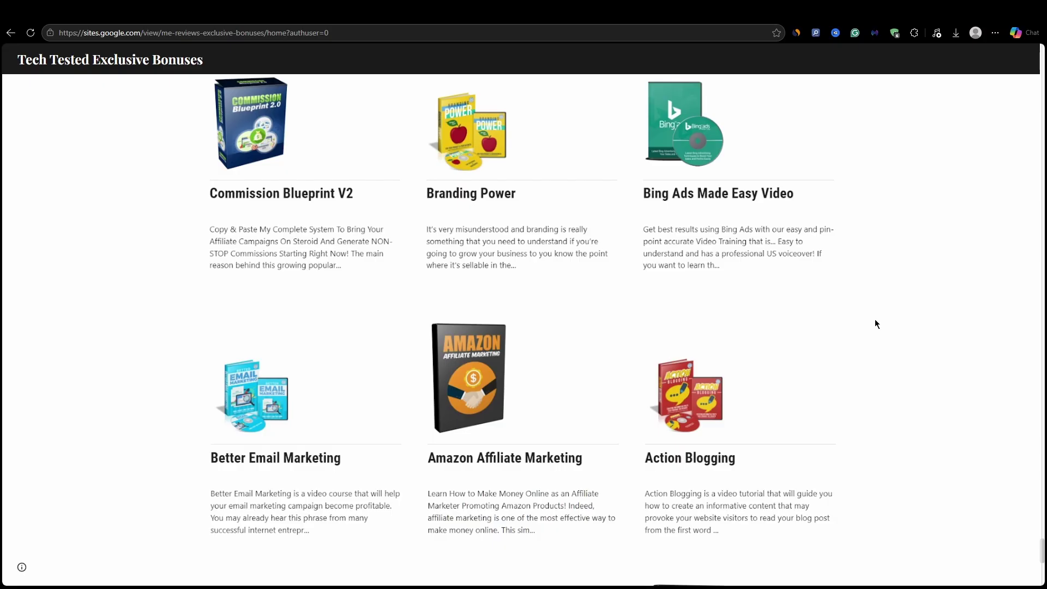
scroll(874, 319, down, 9)
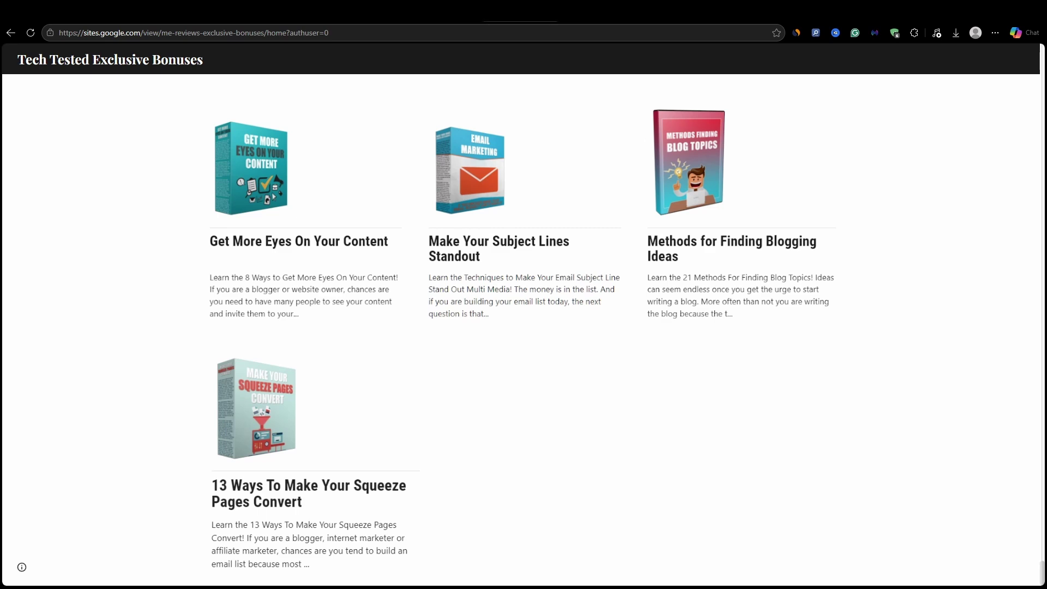
- Switch back to the Brandrr sales page and review the price comparison and the Fast Action Bonus brand-building bundle items
click(521, 12)
scroll(790, 211, down, 4)
scroll(795, 220, down, 4)
scroll(794, 219, down, 6)
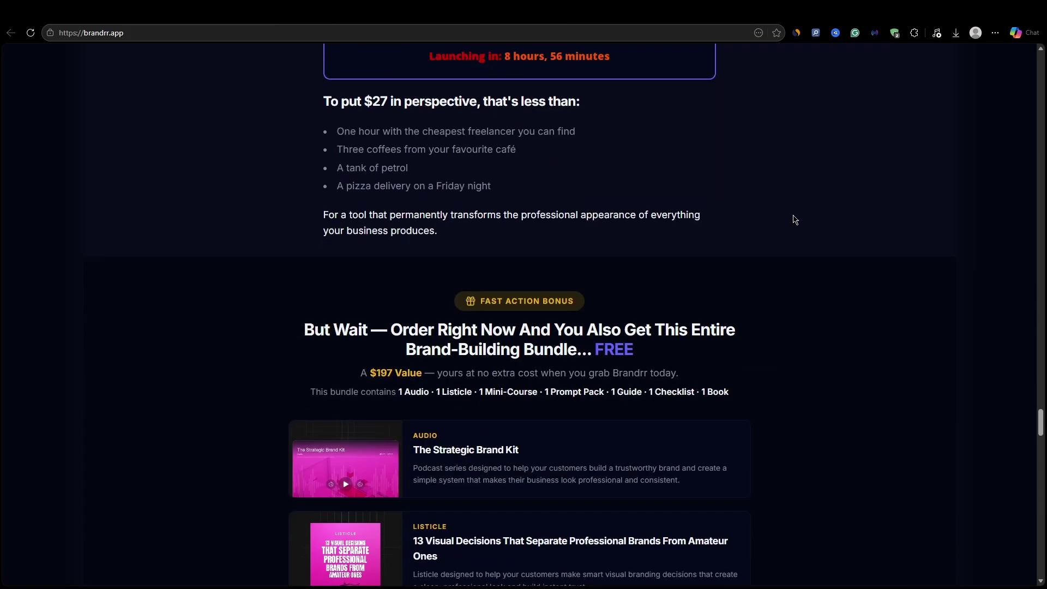
scroll(794, 220, down, 2)
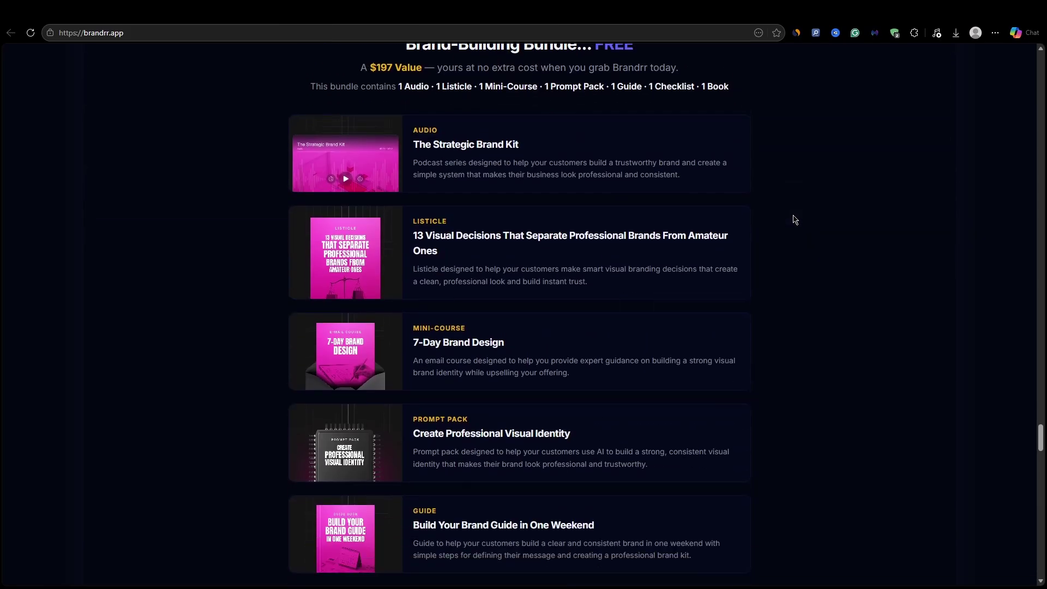
scroll(794, 220, down, 2)
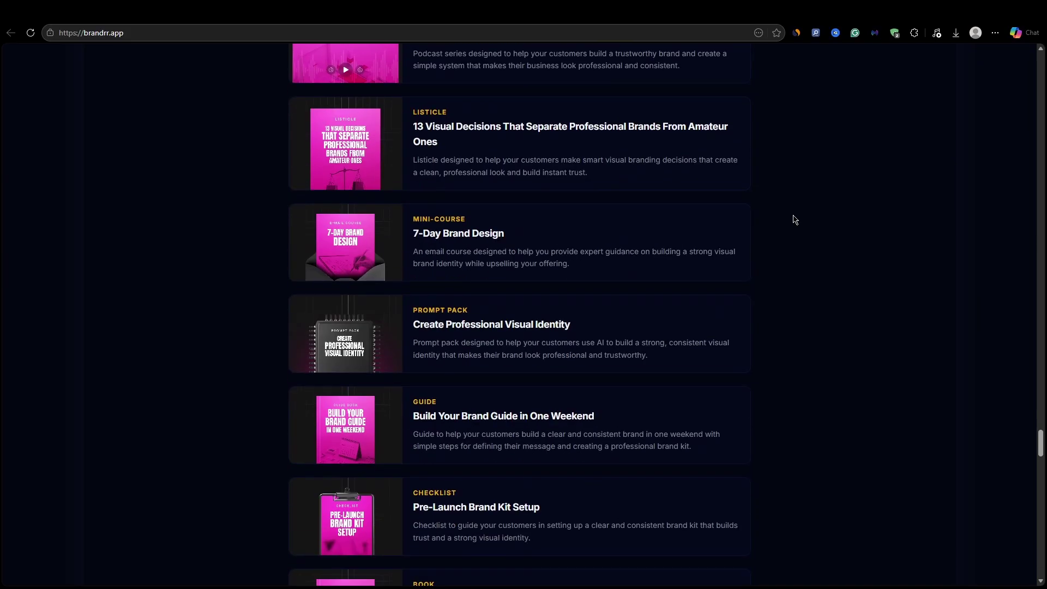
- Review the remaining bonus items, the money-back guarantee, the video training and the launch-price warning, down to the Frequently Asked Questions
scroll(794, 219, down, 2)
scroll(795, 220, down, 3)
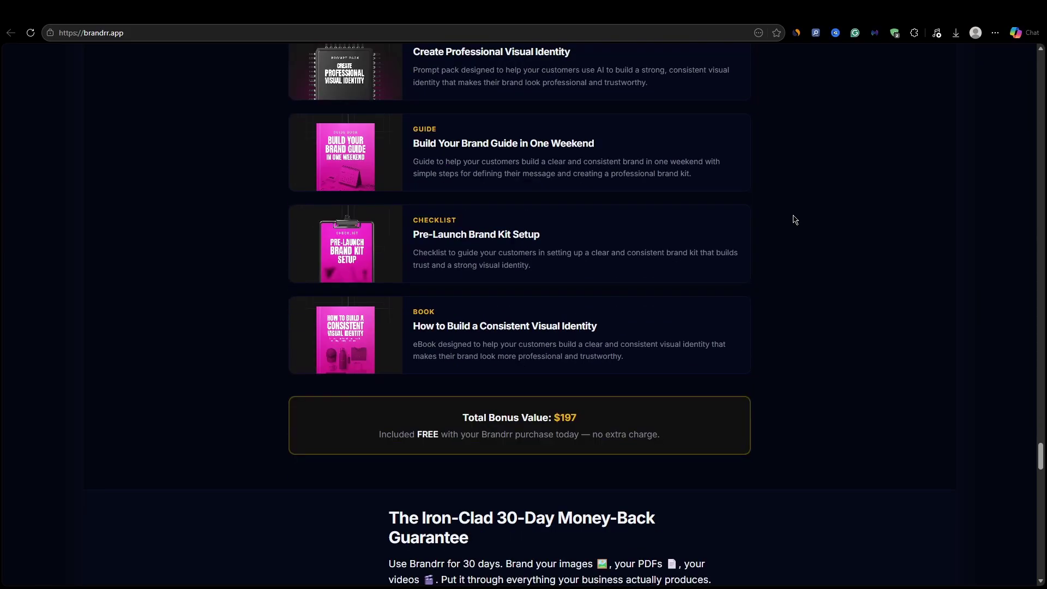
scroll(794, 220, down, 7)
scroll(794, 220, down, 2)
scroll(793, 220, down, 4)
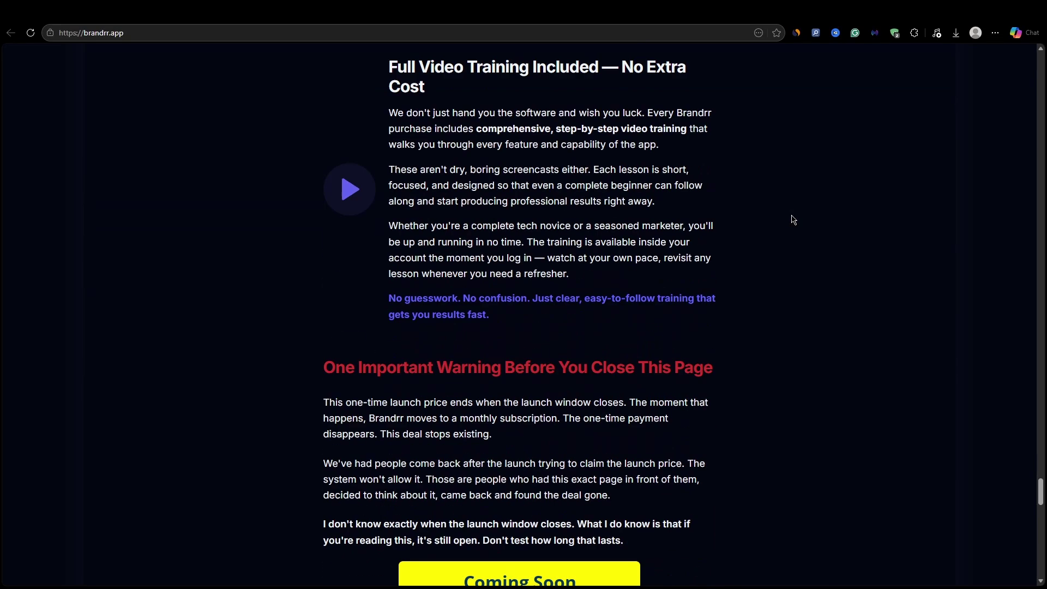
scroll(794, 220, down, 6)
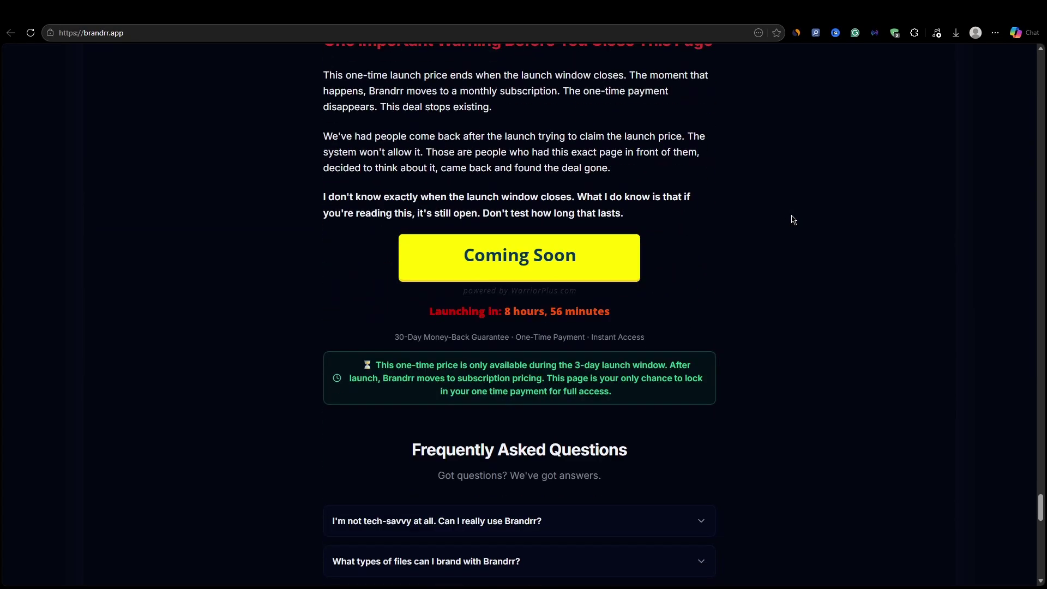
scroll(793, 220, up, 3)
scroll(793, 219, down, 8)
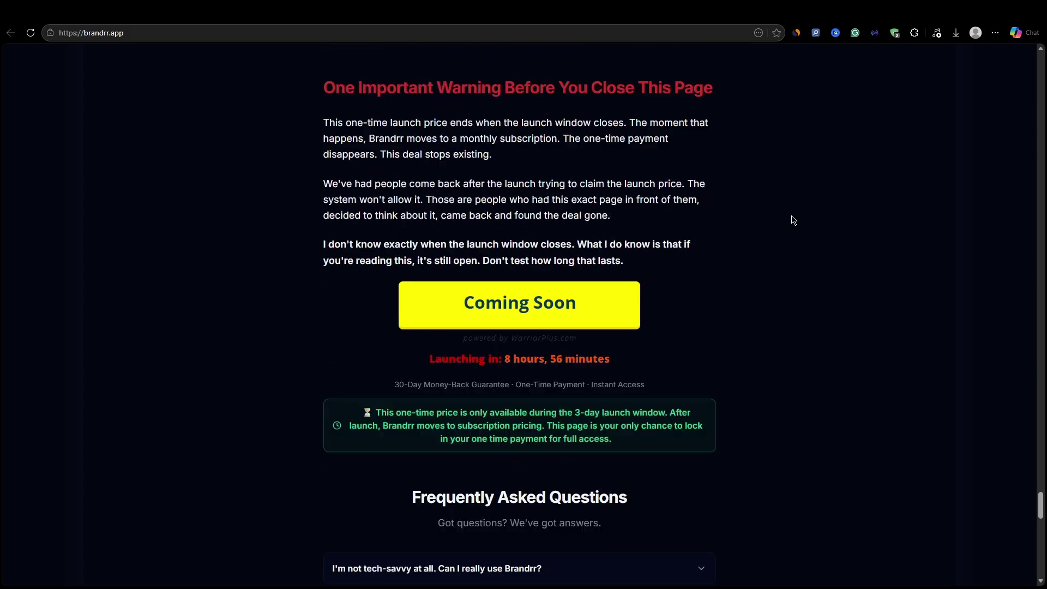
scroll(793, 220, down, 2)
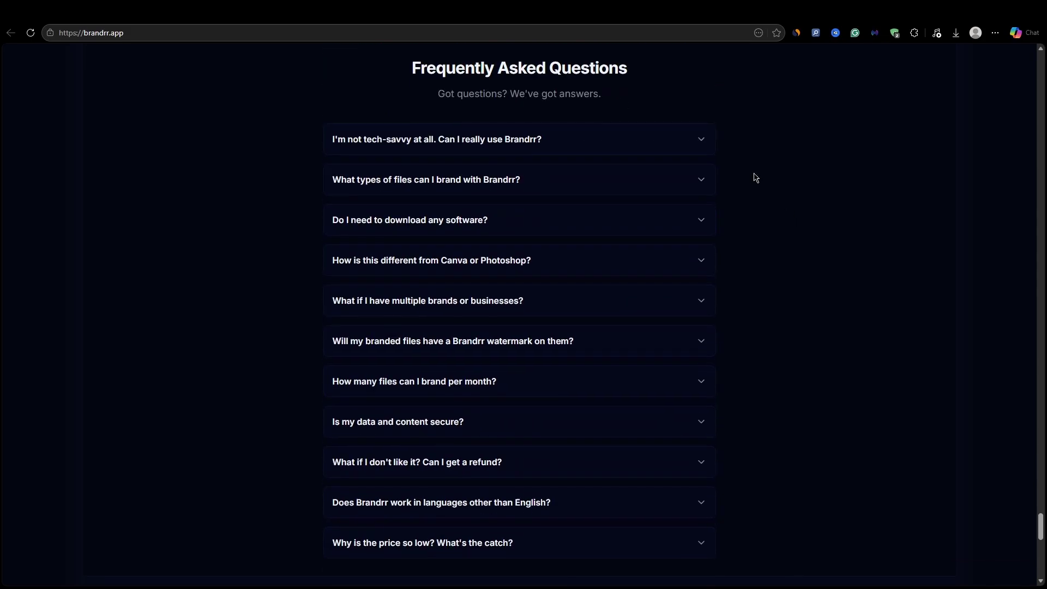
- Expand the first five FAQ answers, from the tech-savvy question through the one about multiple brands or businesses
click(702, 139)
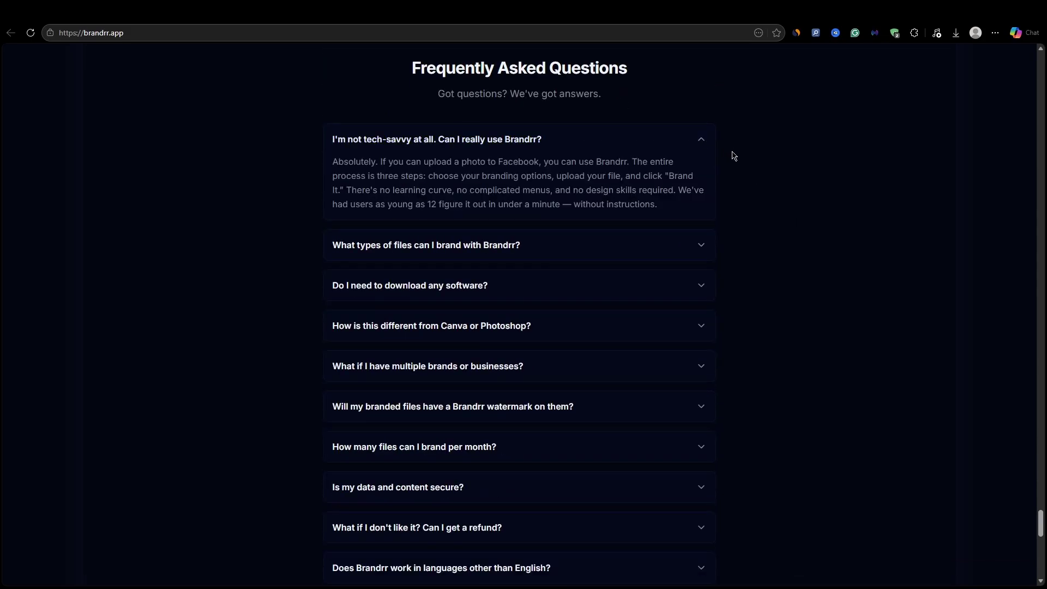
click(700, 245)
click(690, 335)
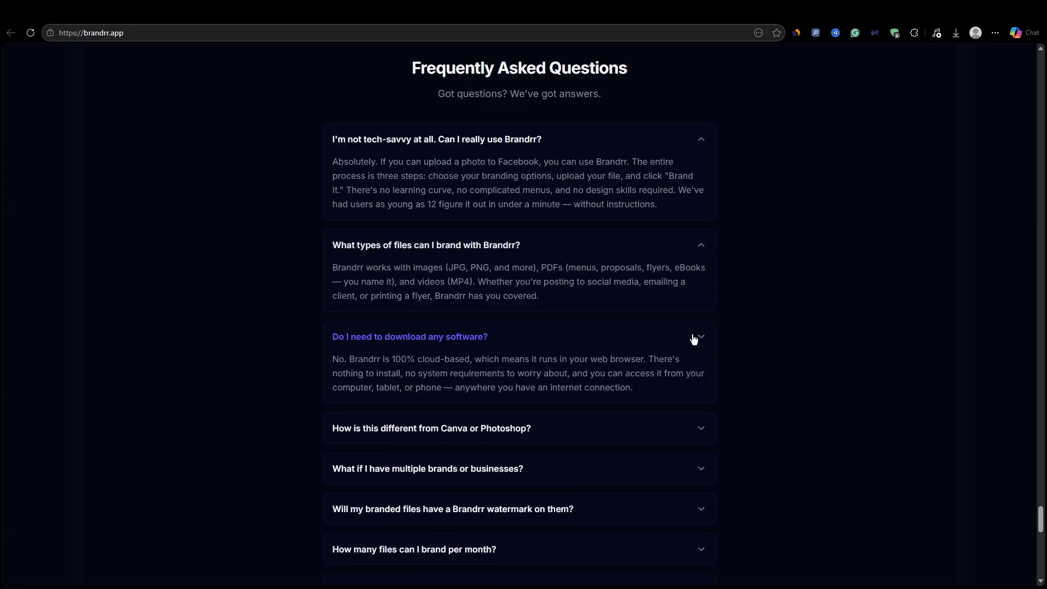
scroll(762, 299, down, 2)
click(697, 320)
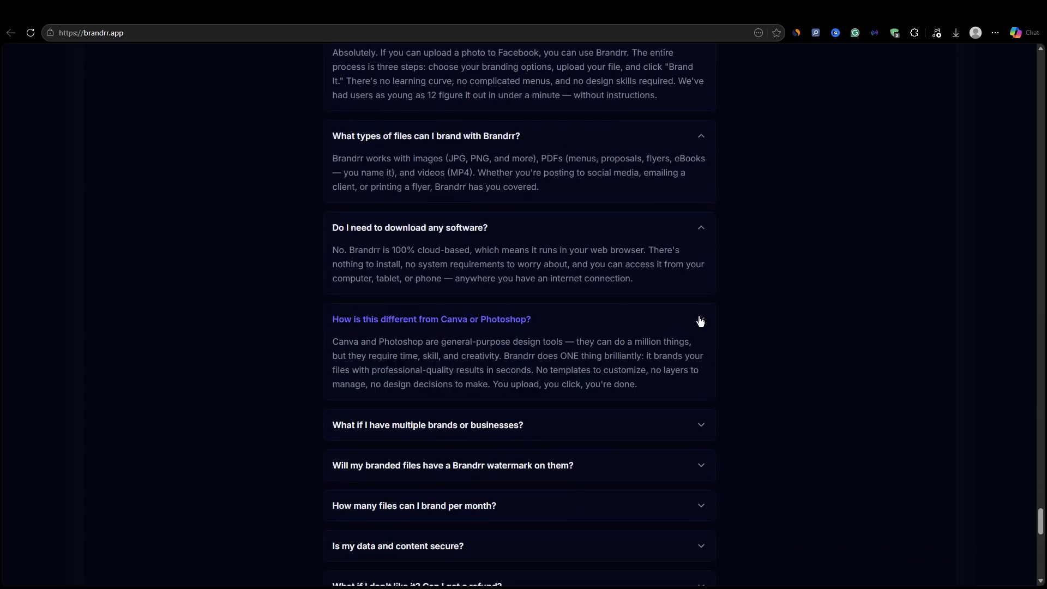
scroll(741, 327, up, 1)
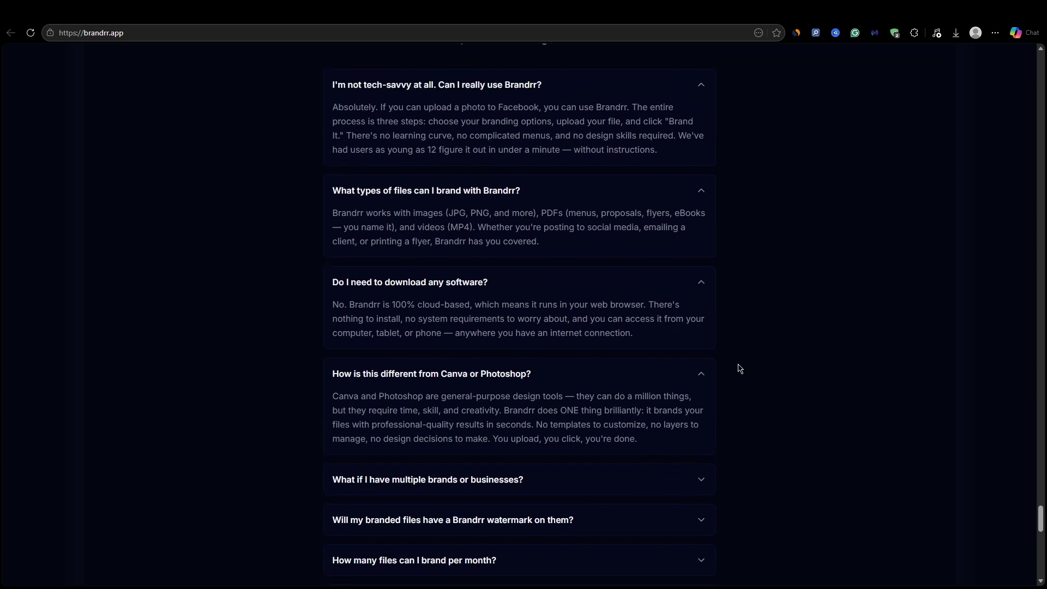
click(700, 492)
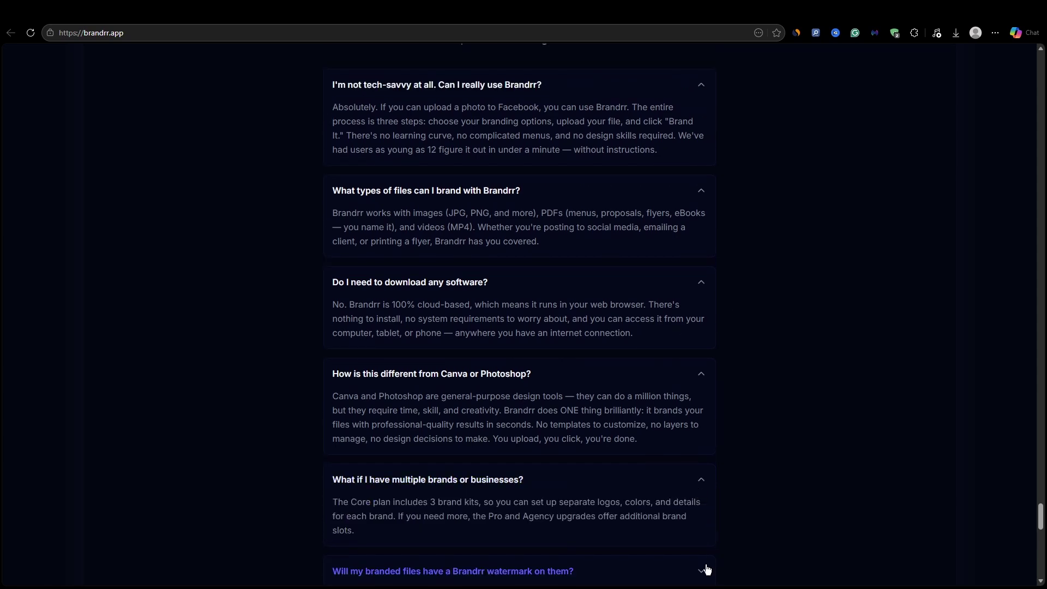
- Expand the remaining six FAQ answers, from the Brandrr watermark question through the one about the low price
scroll(793, 495, down, 3)
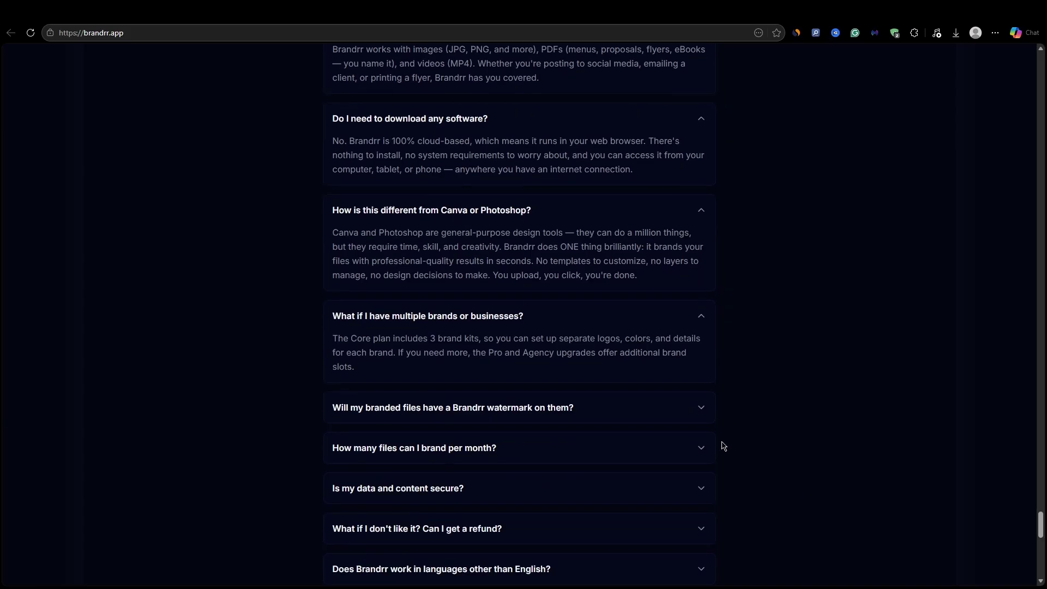
click(701, 408)
click(704, 500)
scroll(801, 423, down, 3)
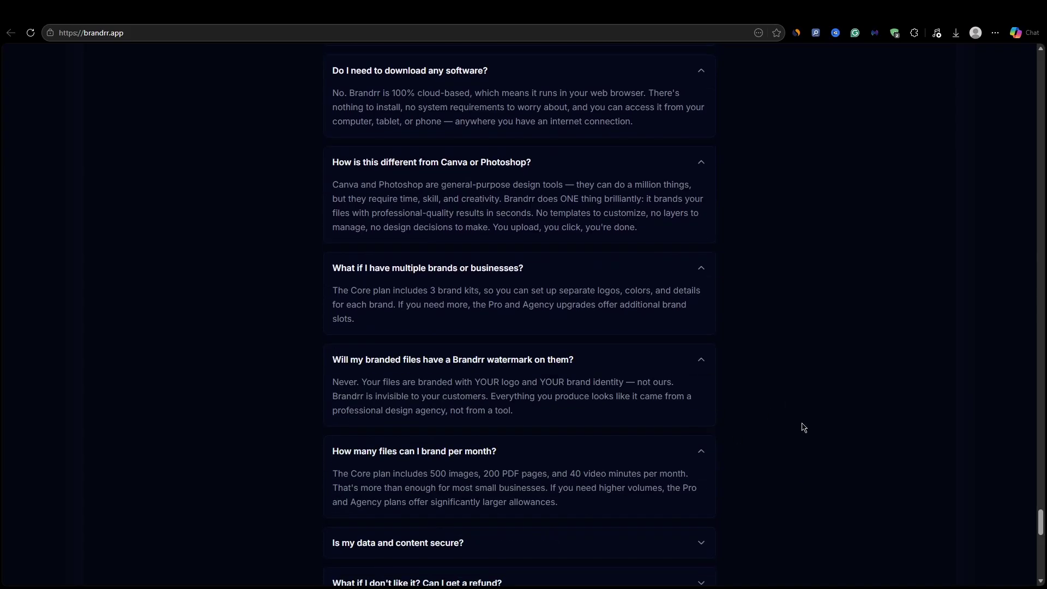
click(703, 429)
scroll(841, 401, down, 2)
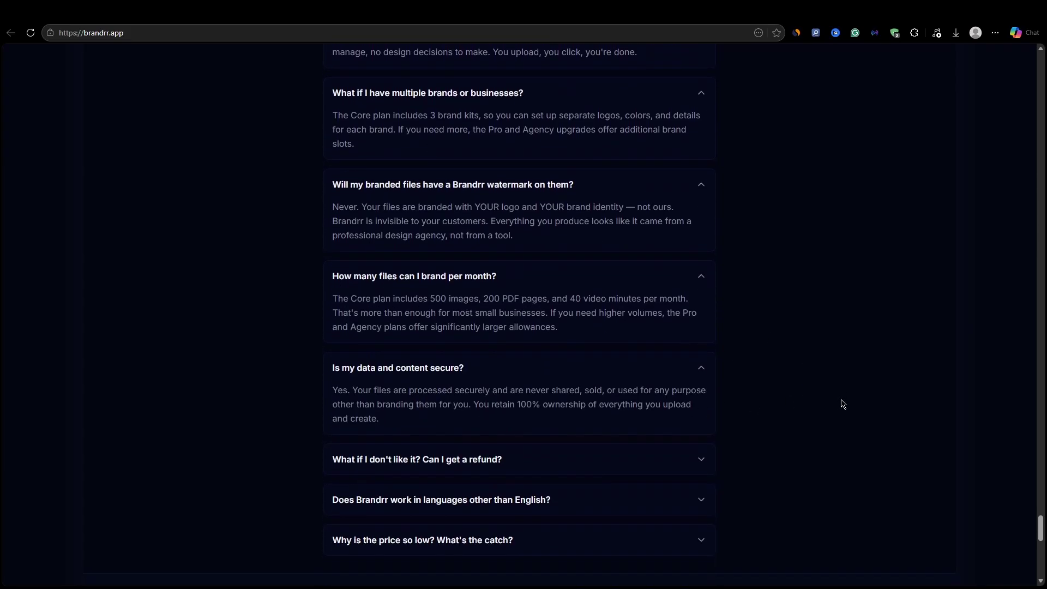
click(700, 410)
scroll(763, 435, down, 2)
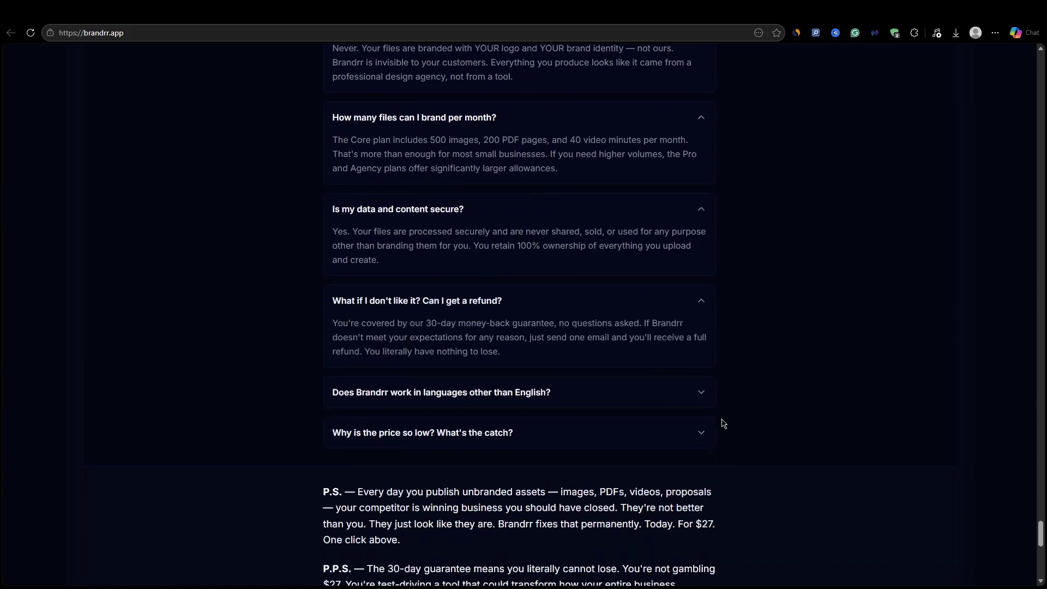
click(701, 393)
click(703, 510)
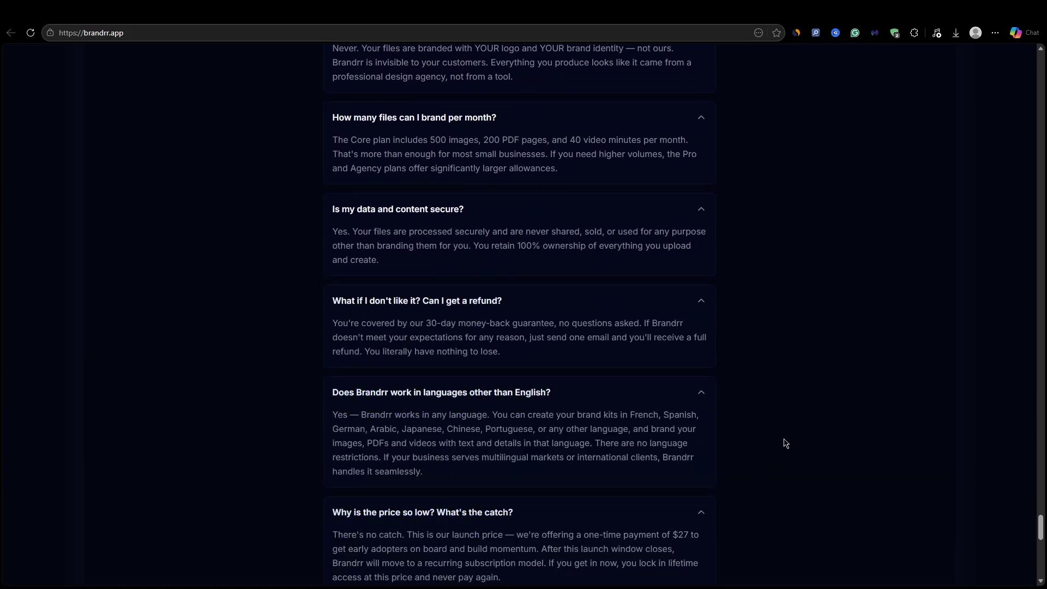
- Review the closing P.S. notes and the launch offer countdown at the end of the sales page
scroll(785, 439, down, 2)
scroll(791, 434, down, 2)
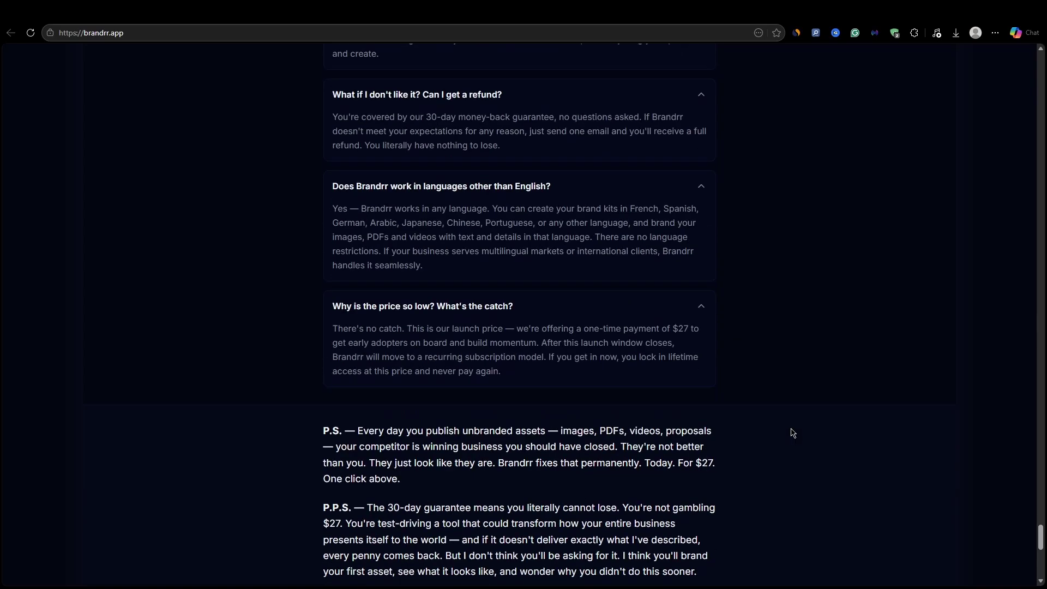
scroll(792, 432, down, 4)
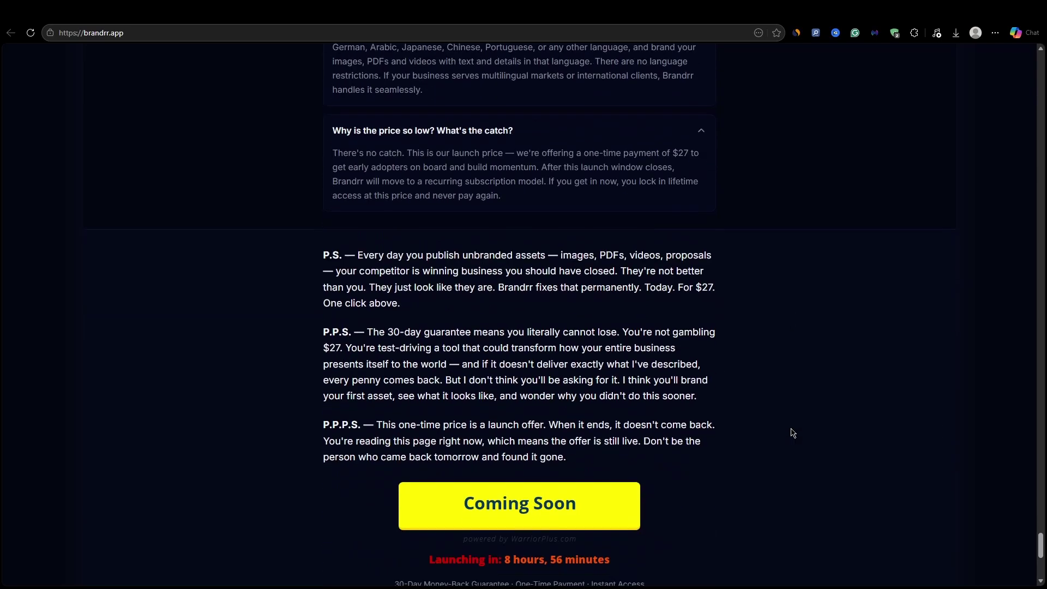
scroll(792, 433, down, 1)
scroll(792, 433, up, 2)
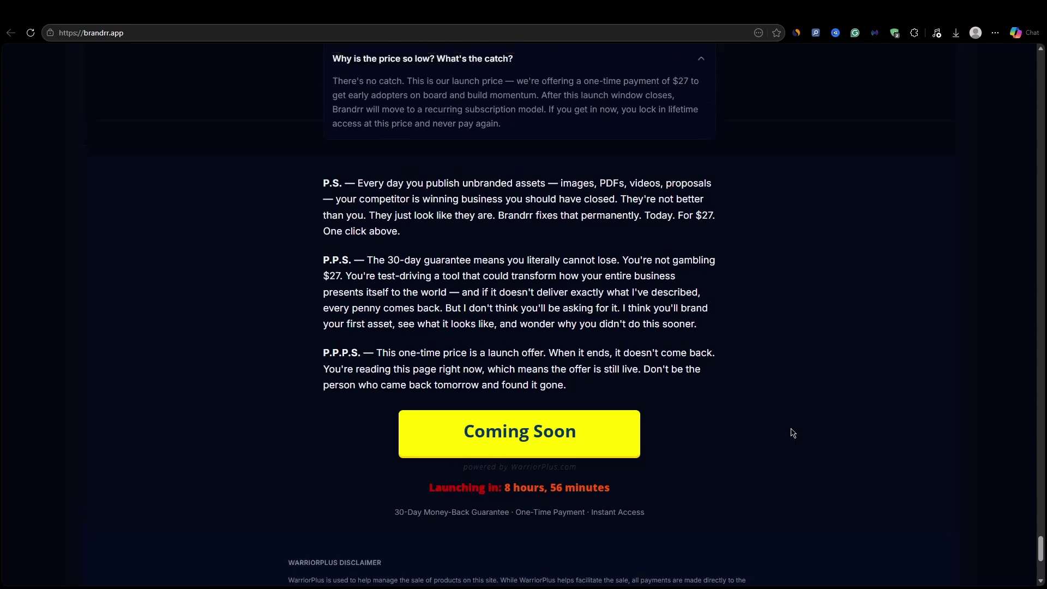
scroll(792, 433, down, 5)
scroll(792, 432, up, 5)
scroll(792, 433, down, 1)
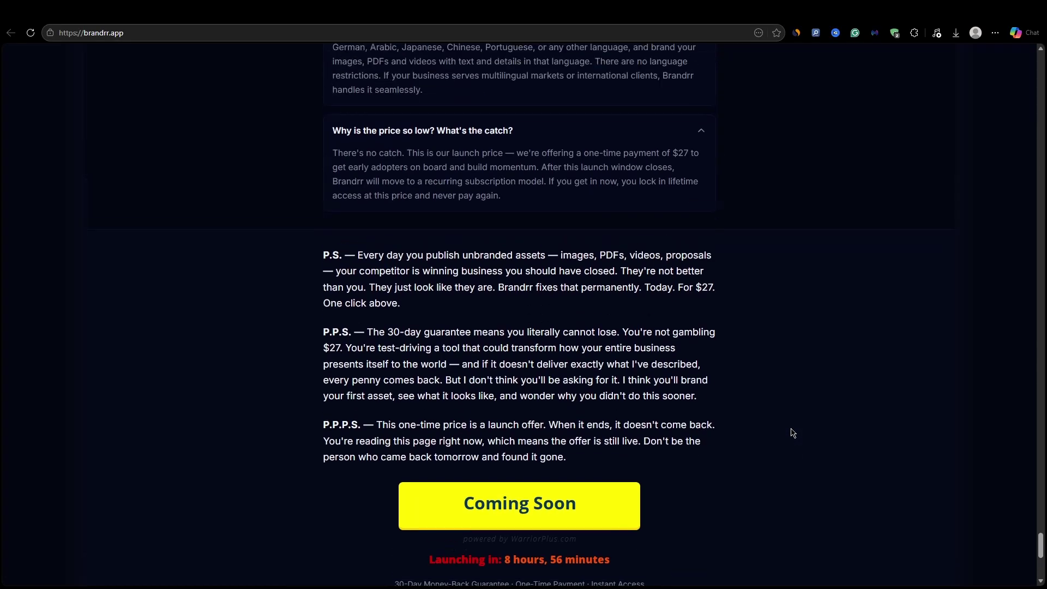